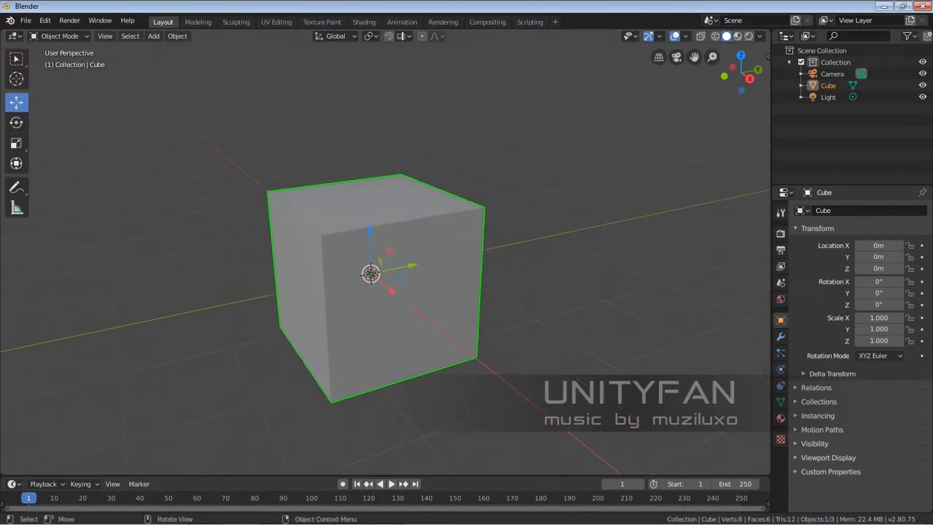
# Move the cube up 1 m along the Z axis
pyautogui.keyDown('ctrl'); pyautogui.moveTo(377, 222); pyautogui.dragTo(377, 143); pyautogui.keyUp('ctrl')
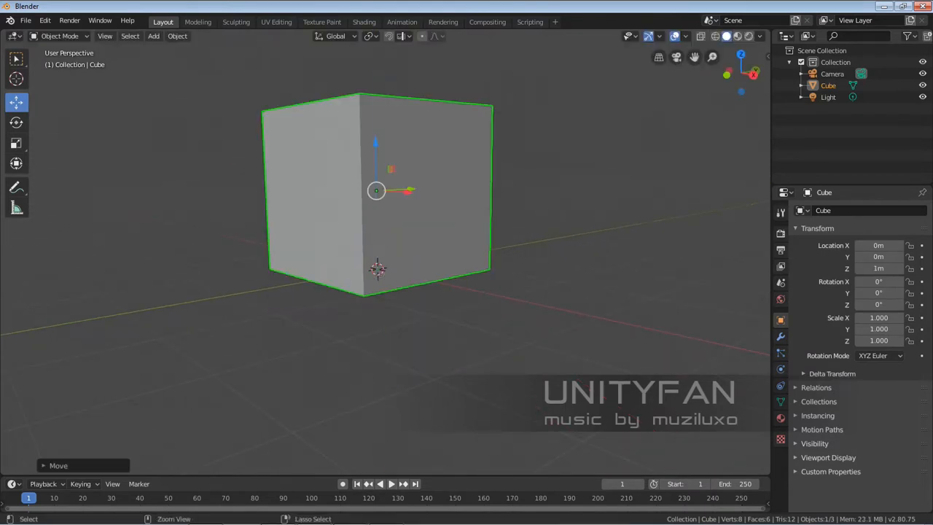
pyautogui.moveTo(377, 143); pyautogui.dragTo(288, 229, button='middle')
pyautogui.scroll(1, 366, 169)
pyautogui.scroll(1, 289, 202)
pyautogui.moveTo(288, 229); pyautogui.dragTo(337, 235, button='middle')
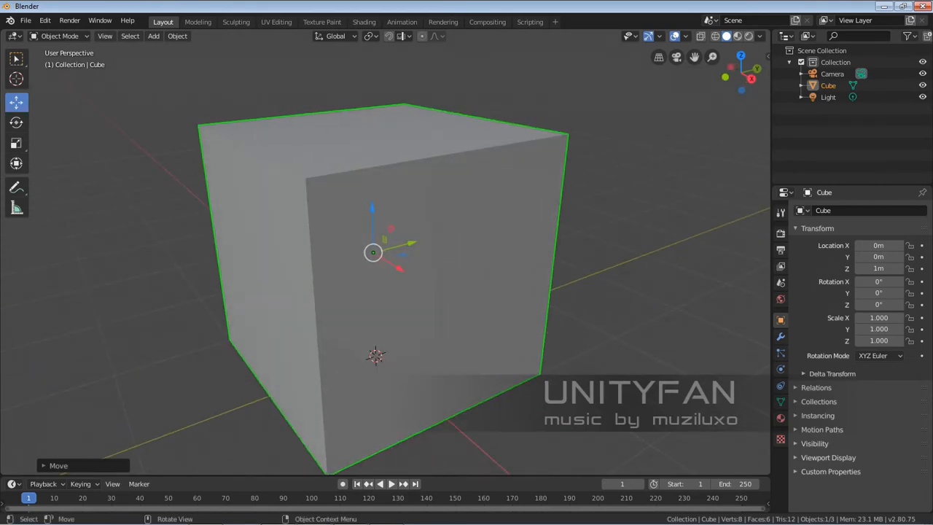
# Enter Edit Mode on the cube, switch to edge selection and select the front edge of its top face
pyautogui.press('Tab')
pyautogui.moveTo(336, 235)
pyautogui.mouseDown(button='middle')
pyautogui.moveTo(286, 227)
pyautogui.moveTo(340, 179)
pyautogui.moveTo(321, 252)
pyautogui.moveTo(361, 230)
pyautogui.moveTo(461, 256)
pyautogui.moveTo(353, 233)
pyautogui.moveTo(331, 251)
pyautogui.moveTo(350, 233)
pyautogui.mouseUp(button='middle')
pyautogui.scroll(-1, 285, 227)
pyautogui.scroll(2, 360, 230)
pyautogui.scroll(-2, 360, 230)
pyautogui.scroll(2, 331, 250)
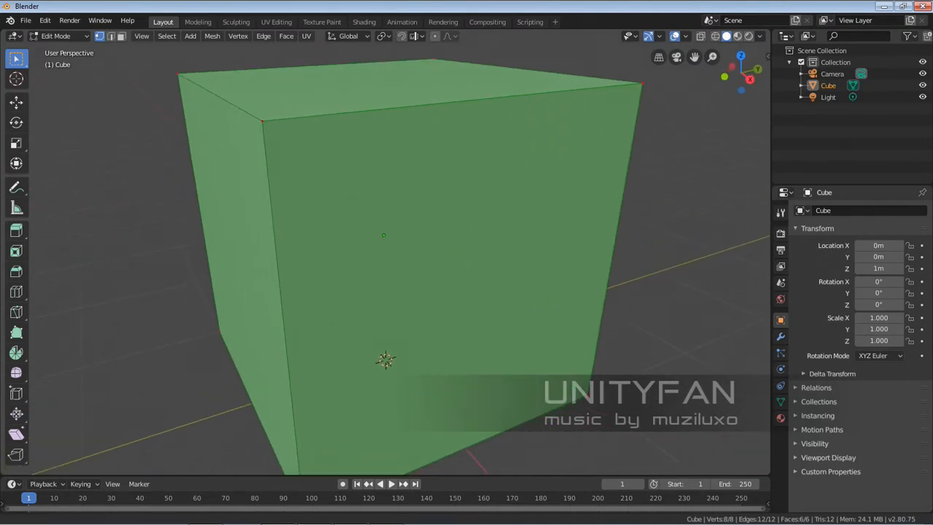
pyautogui.scroll(-2, 385, 255)
pyautogui.scroll(2, 384, 236)
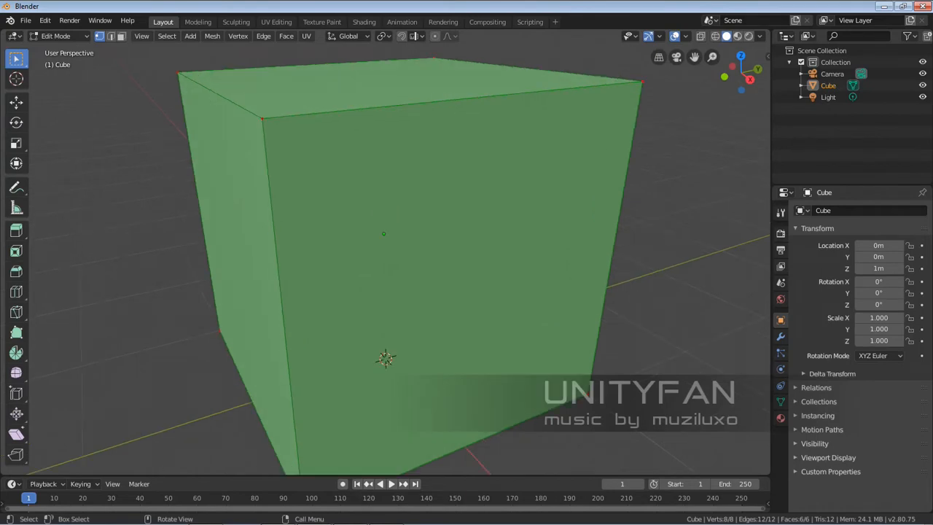
pyautogui.scroll(-2, 385, 248)
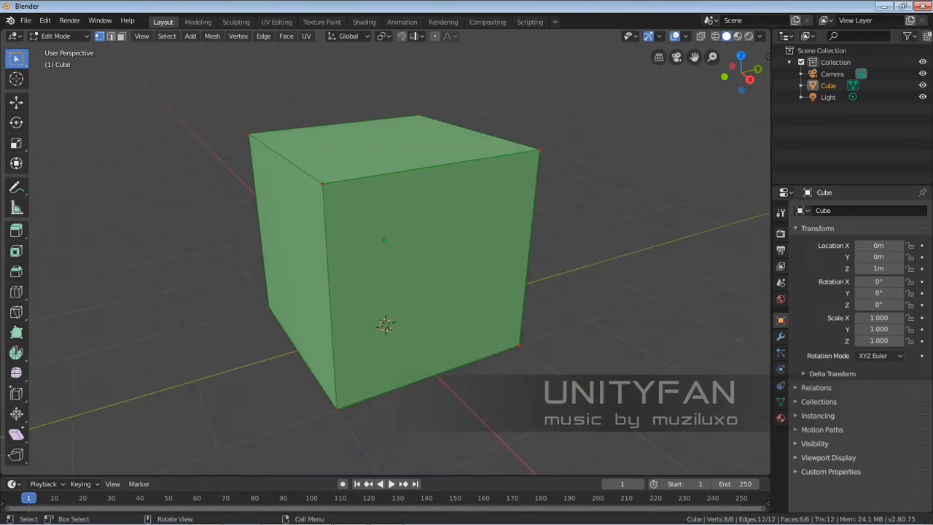
pyautogui.press('2')
pyautogui.click(432, 167)
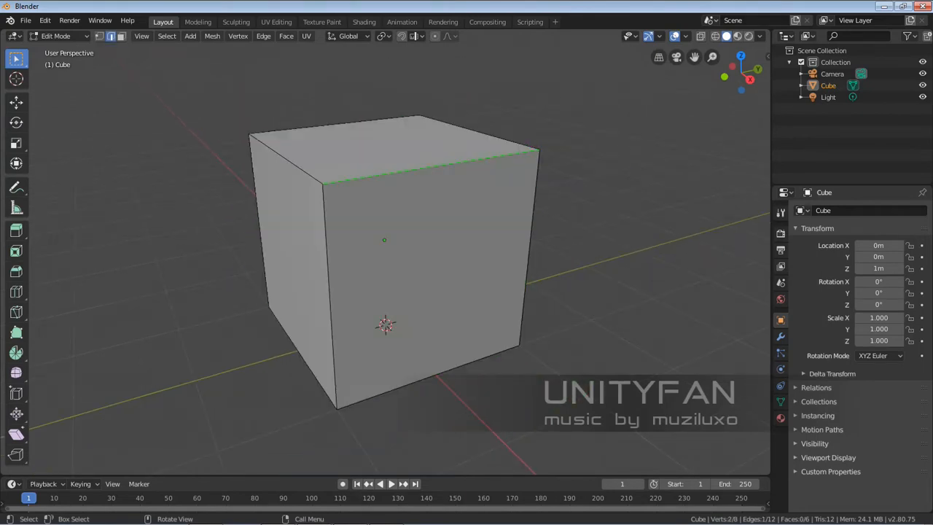
# Examine the cube's sharp edges and corners from several angles
pyautogui.scroll(2, 385, 270)
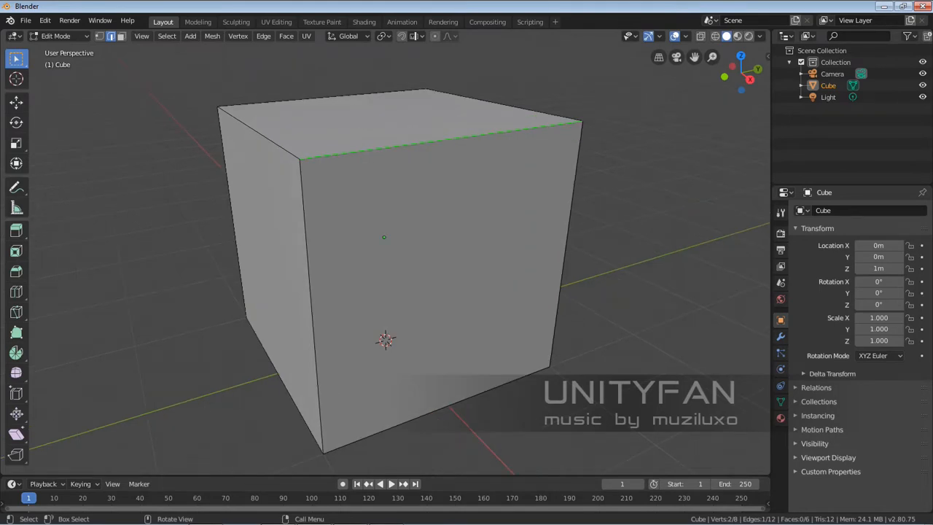
pyautogui.moveTo(409, 255)
pyautogui.mouseDown(button='middle')
pyautogui.moveTo(453, 253)
pyautogui.moveTo(434, 263)
pyautogui.moveTo(504, 228)
pyautogui.moveTo(394, 255)
pyautogui.mouseUp(button='middle')
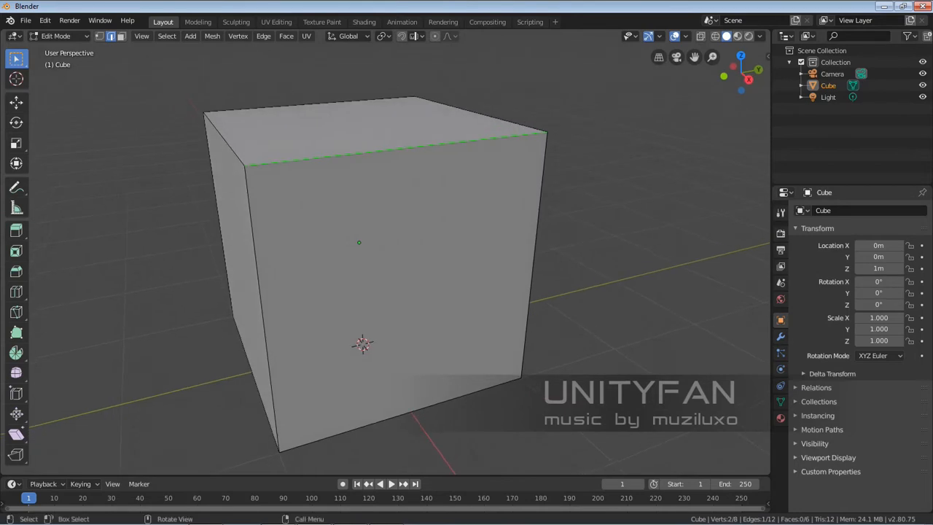
pyautogui.scroll(1, 400, 263)
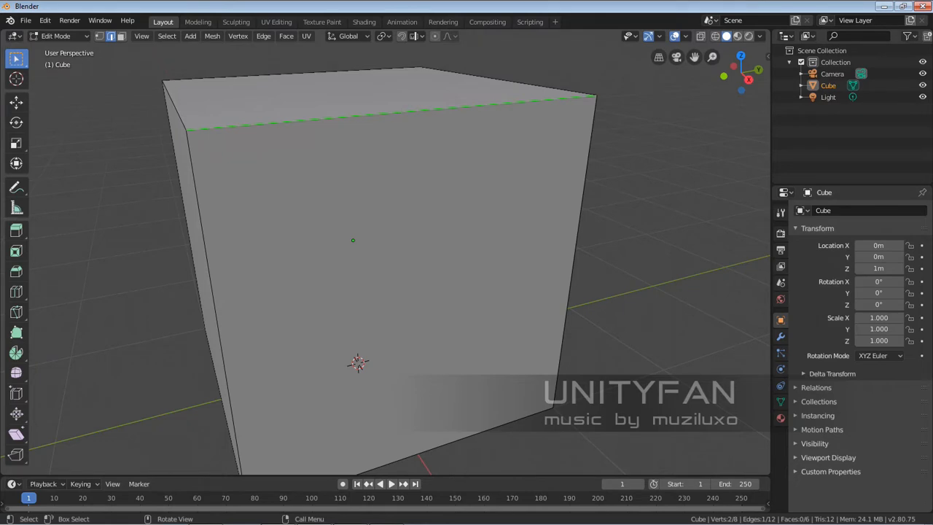
pyautogui.moveTo(400, 262); pyautogui.dragTo(372, 285, button='middle')
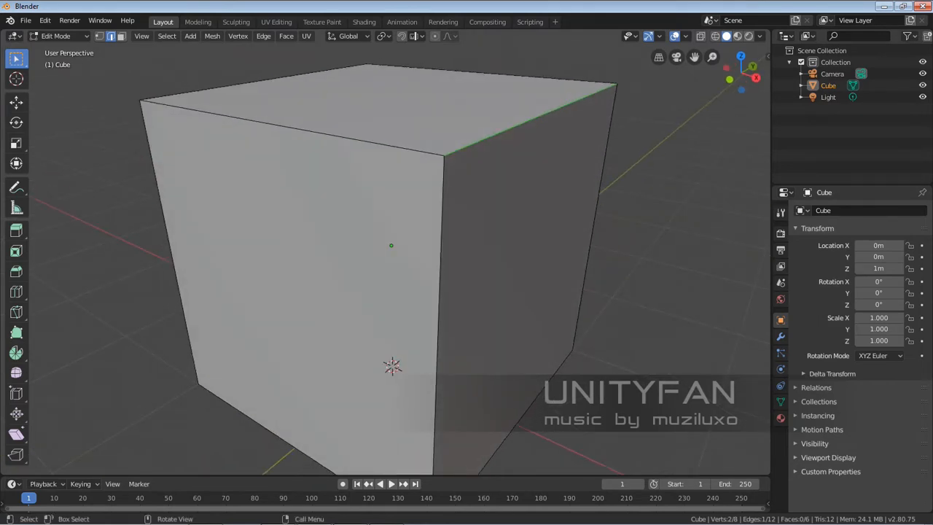
pyautogui.scroll(-2, 391, 263)
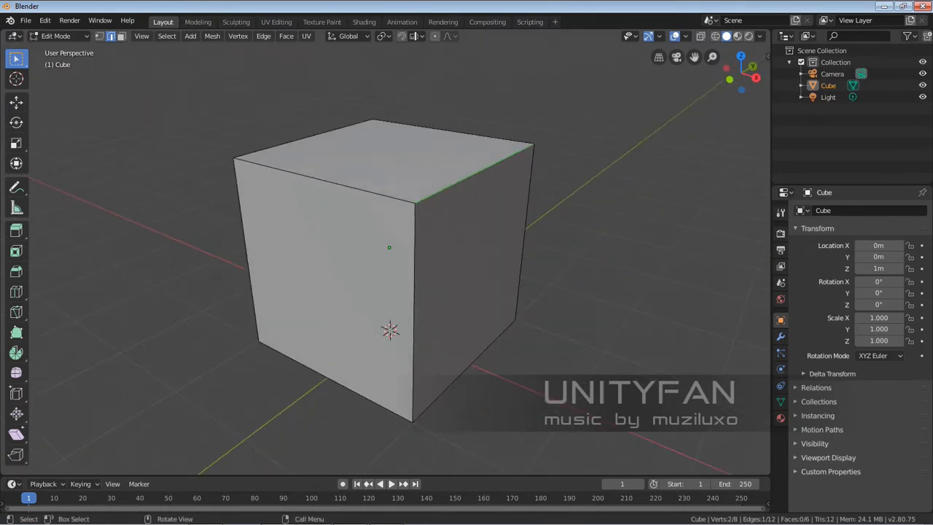
pyautogui.moveTo(391, 262); pyautogui.dragTo(324, 277, button='middle')
pyautogui.scroll(1, 349, 266)
pyautogui.scroll(-2, 375, 264)
pyautogui.scroll(2, 337, 286)
pyautogui.click(379, 194)
pyautogui.moveTo(379, 194)
pyautogui.mouseDown(button='middle')
pyautogui.moveTo(442, 201)
pyautogui.moveTo(398, 199)
pyautogui.moveTo(328, 168)
pyautogui.moveTo(424, 181)
pyautogui.moveTo(383, 184)
pyautogui.moveTo(398, 220)
pyautogui.moveTo(387, 164)
pyautogui.moveTo(383, 207)
pyautogui.mouseUp(button='middle')
pyautogui.scroll(-2, 386, 184)
# Return to Object Mode and add a Subdivision Surface modifier to the cube, checking its shape against the Edit Mode cage
pyautogui.press('Tab')
pyautogui.hotkey('alt', 'a')
pyautogui.scroll(2, 389, 176)
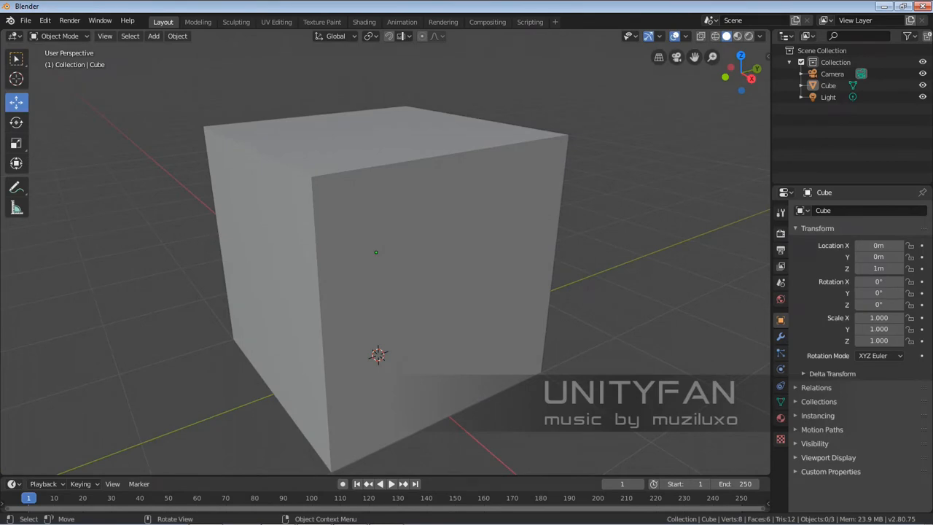
pyautogui.click(423, 270)
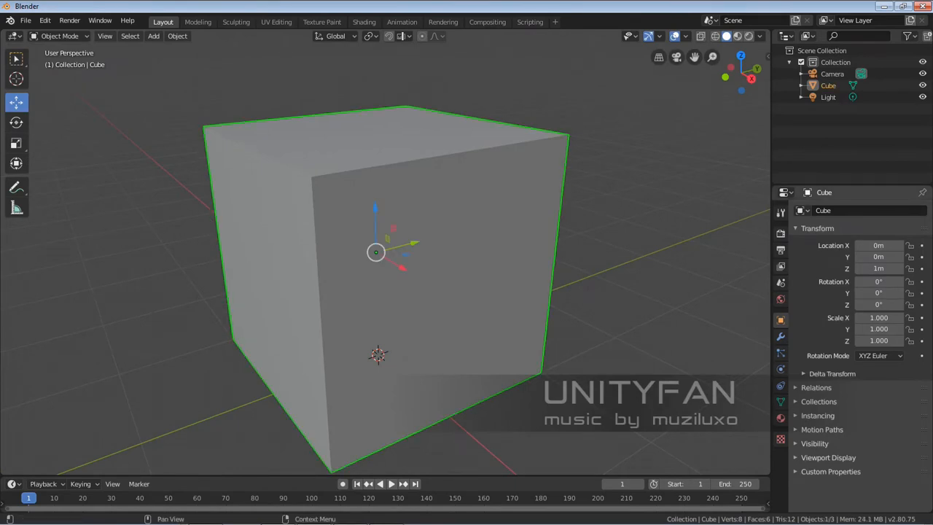
pyautogui.click(781, 336)
pyautogui.click(861, 210)
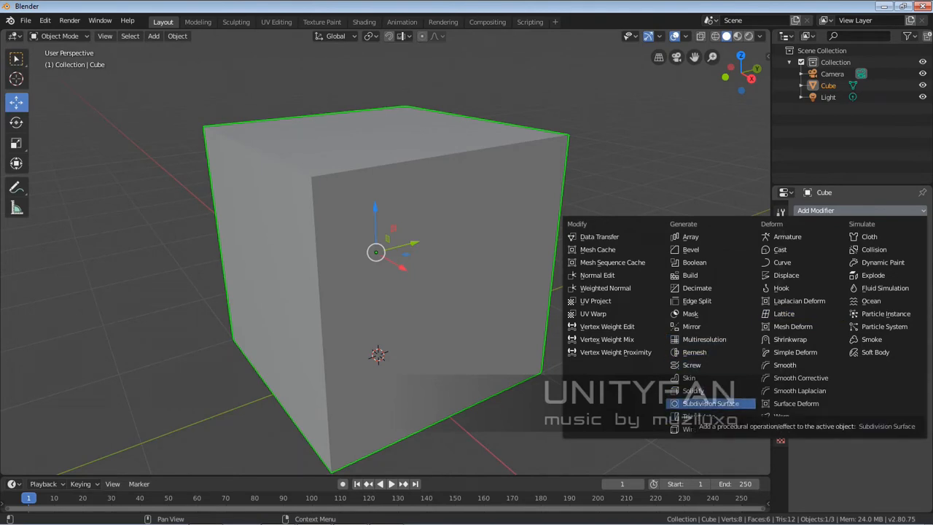
pyautogui.click(711, 404)
pyautogui.moveTo(525, 342); pyautogui.dragTo(537, 255, button='middle')
pyautogui.press('Tab')
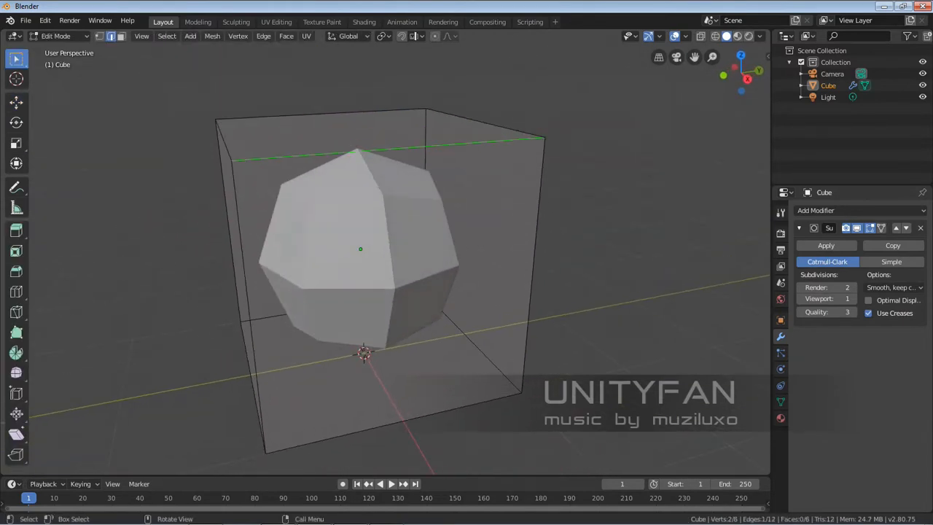
pyautogui.press('Tab')
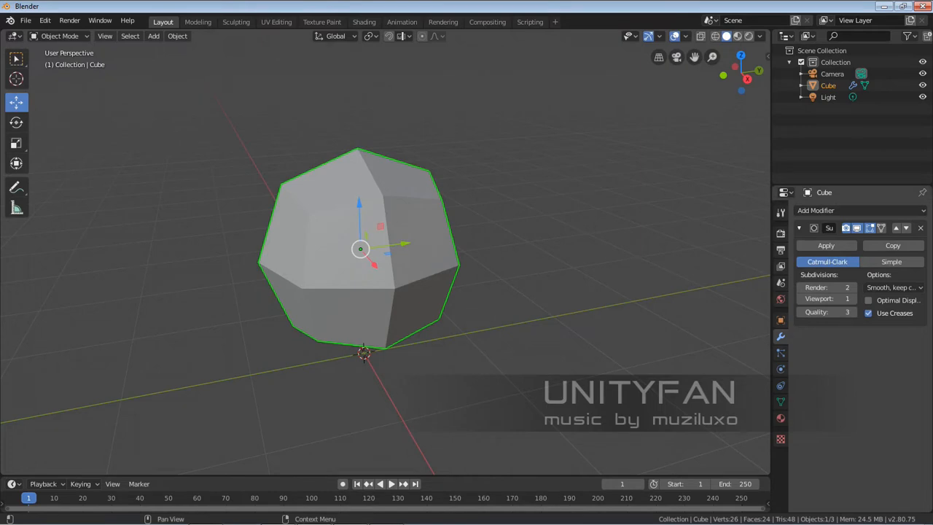
# Set the modifier's viewport subdivisions to 2 and enter Edit Mode on the cube
pyautogui.click(853, 299)
pyautogui.moveTo(554, 274); pyautogui.dragTo(532, 264, button='middle')
pyautogui.press('Tab')
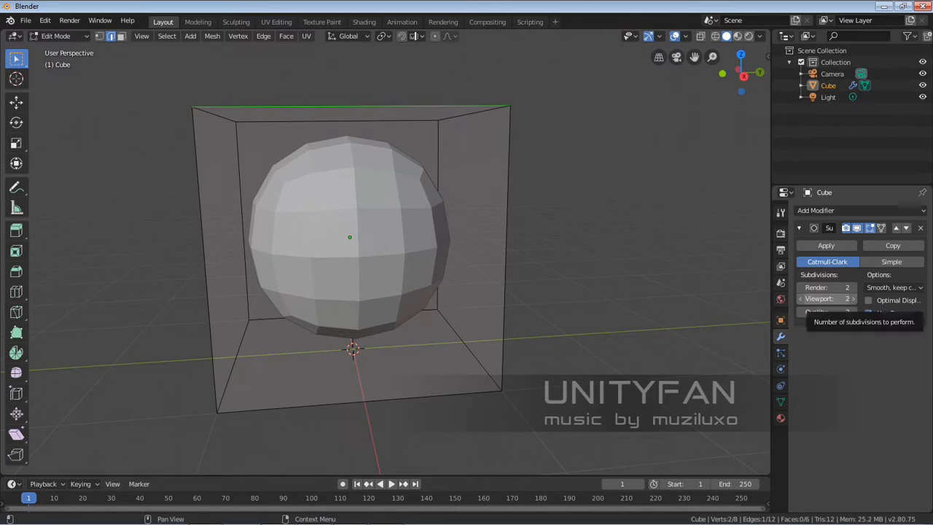
pyautogui.moveTo(575, 266); pyautogui.dragTo(605, 293, button='middle')
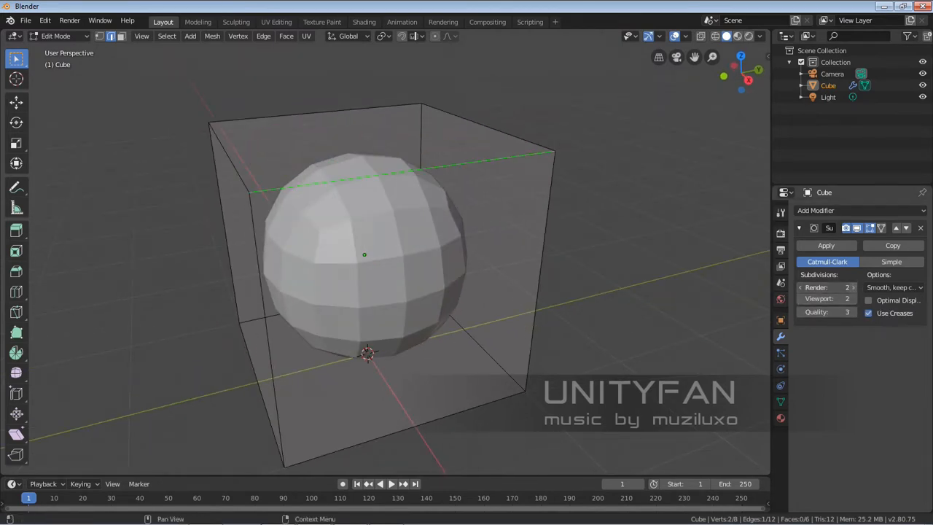
# Set the modifier's viewport subdivisions to 3 and render subdivisions to 2, and return to Object Mode
pyautogui.click(853, 287)
pyautogui.click(853, 299)
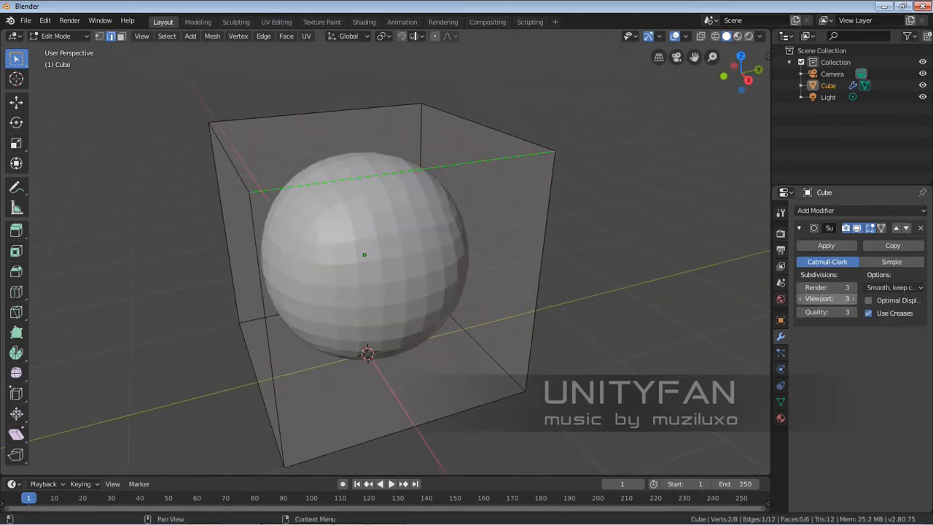
pyautogui.click(800, 299)
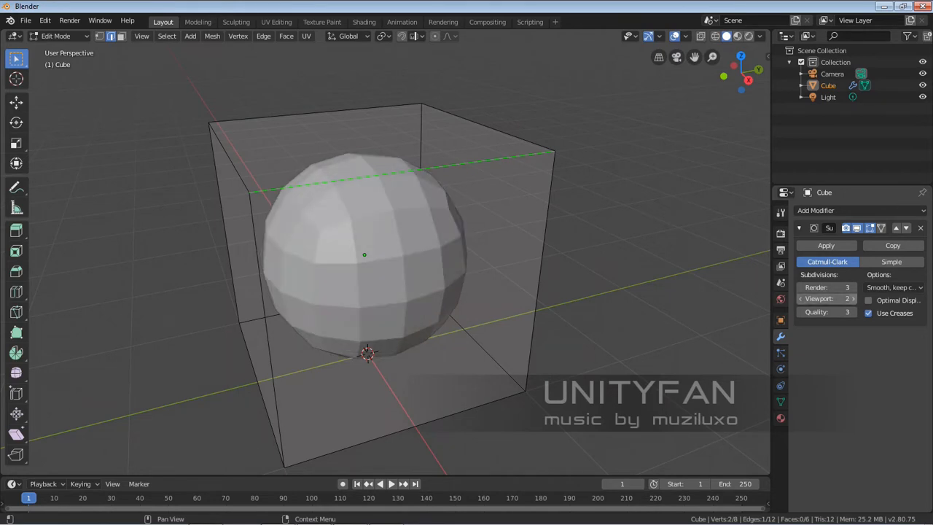
pyautogui.click(853, 299)
pyautogui.click(801, 287)
pyautogui.moveTo(408, 241)
pyautogui.mouseDown(button='middle')
pyautogui.moveTo(379, 275)
pyautogui.moveTo(430, 255)
pyautogui.moveTo(390, 237)
pyautogui.moveTo(356, 254)
pyautogui.moveTo(455, 266)
pyautogui.moveTo(376, 227)
pyautogui.moveTo(396, 235)
pyautogui.mouseUp(button='middle')
pyautogui.press('Tab')
pyautogui.scroll(-1, 379, 275)
pyautogui.scroll(-1, 355, 254)
pyautogui.press('Tab')
pyautogui.press('Tab')
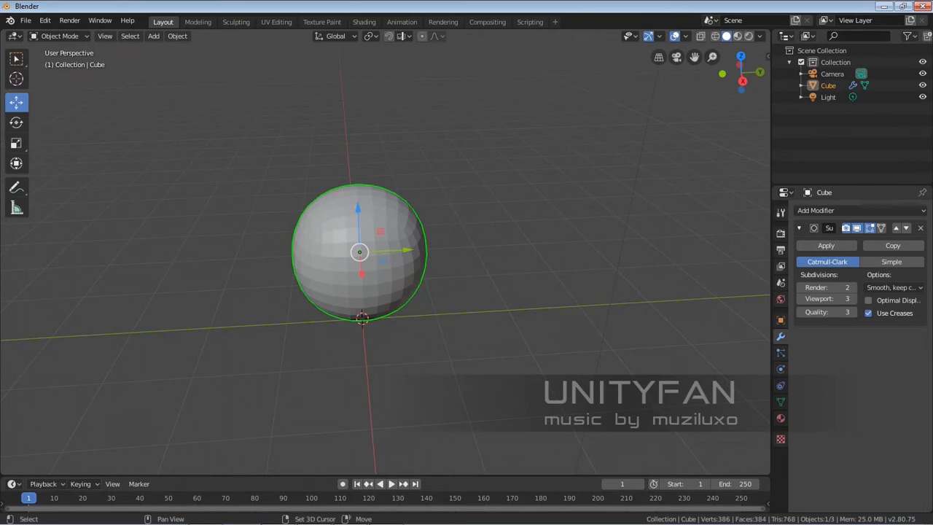
# Duplicate the subdivided cube and place the copy beside the original along the Y axis
pyautogui.hotkey('shift', 'd')
pyautogui.press('y')
pyautogui.click(583, 237)
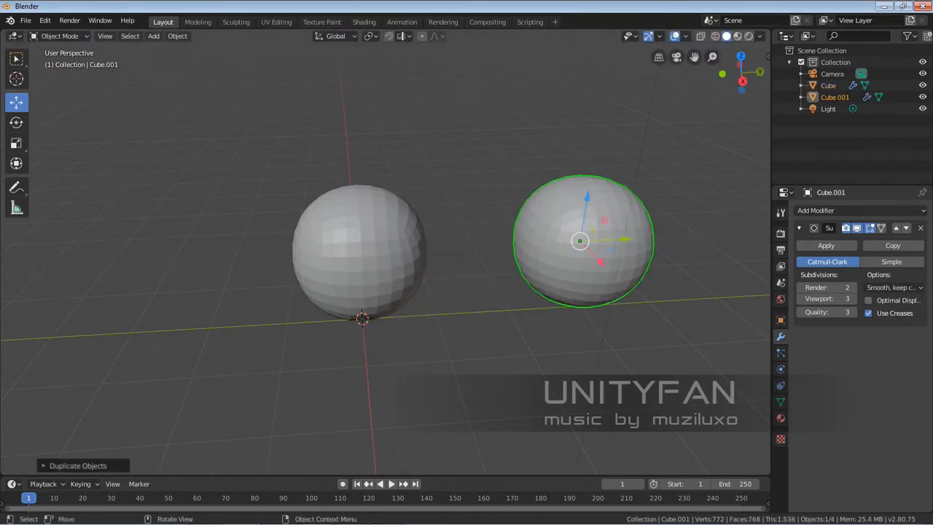
pyautogui.keyDown('shift'); pyautogui.moveTo(584, 238); pyautogui.dragTo(434, 248, button='middle'); pyautogui.keyUp('shift')
# Enter Edit Mode on the duplicate and select its whole cage
pyautogui.press('Tab')
pyautogui.press('a')
pyautogui.scroll(2, 425, 260)
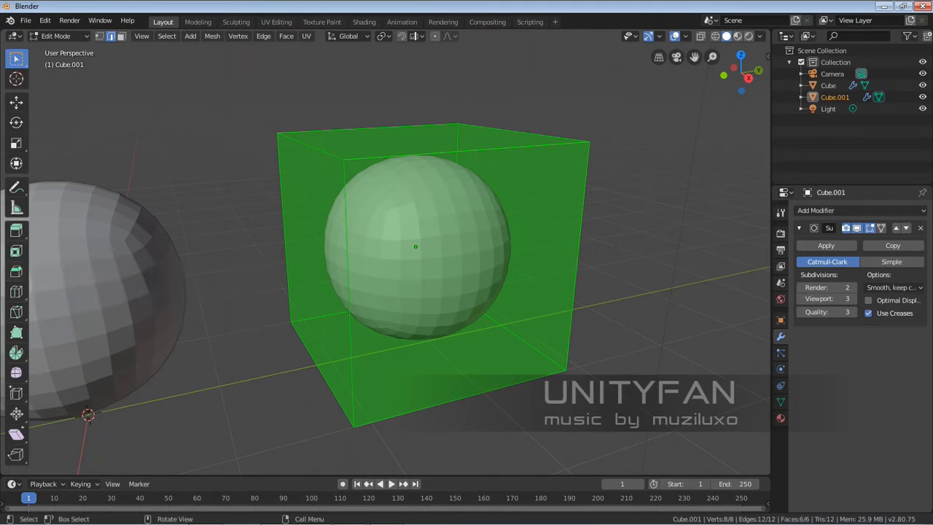
# Bevel all edges of the duplicate's cage by about 0.084 m with a single segment
pyautogui.press('ctrl')
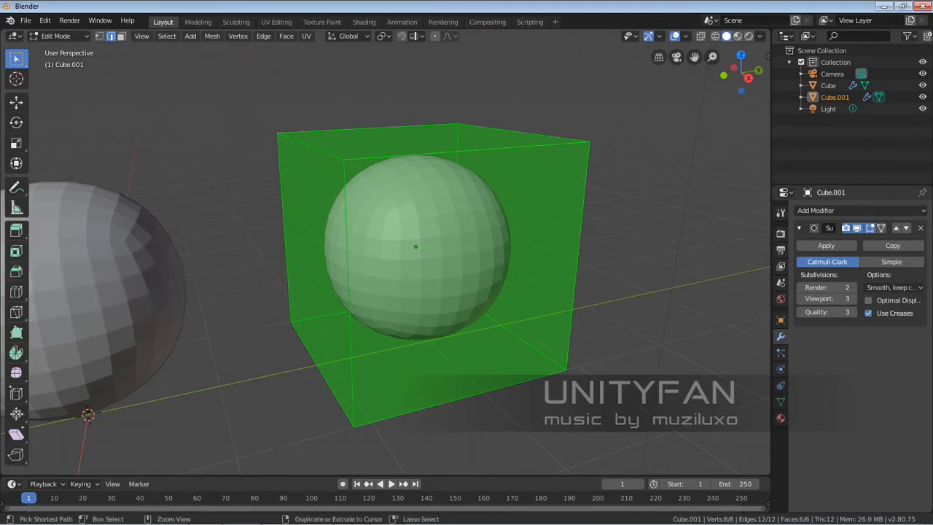
pyautogui.hotkey('ctrl', 'b')
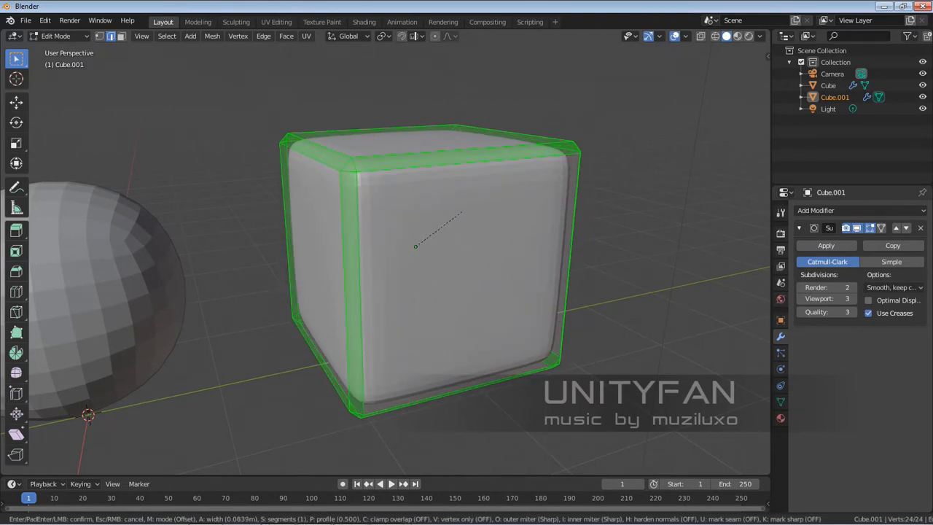
pyautogui.click(460, 212)
pyautogui.scroll(-3, 460, 212)
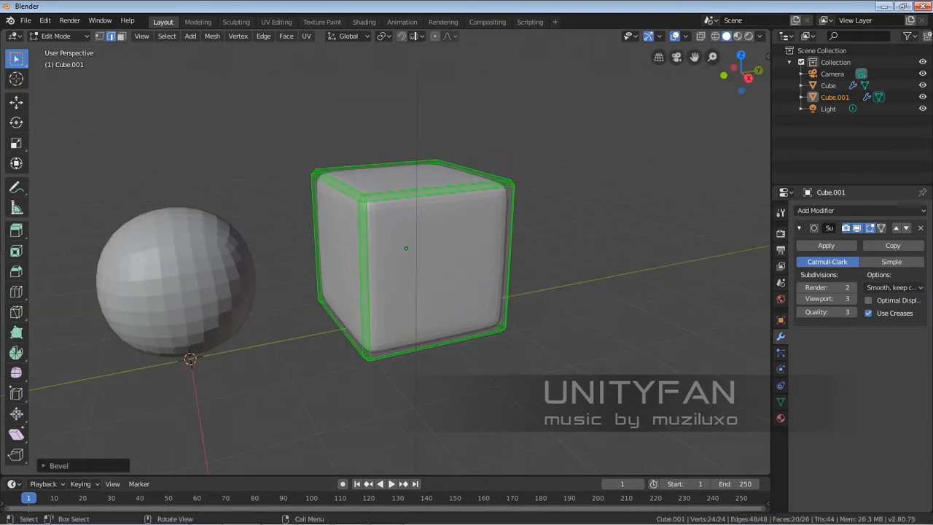
# Compare the beveled duplicate in Object Mode and Edit Mode, and undo the bevel
pyautogui.moveTo(460, 212); pyautogui.dragTo(393, 281, button='middle')
pyautogui.scroll(2, 503, 227)
pyautogui.press('Tab')
pyautogui.scroll(-3, 492, 240)
pyautogui.press('Tab')
pyautogui.scroll(2, 430, 299)
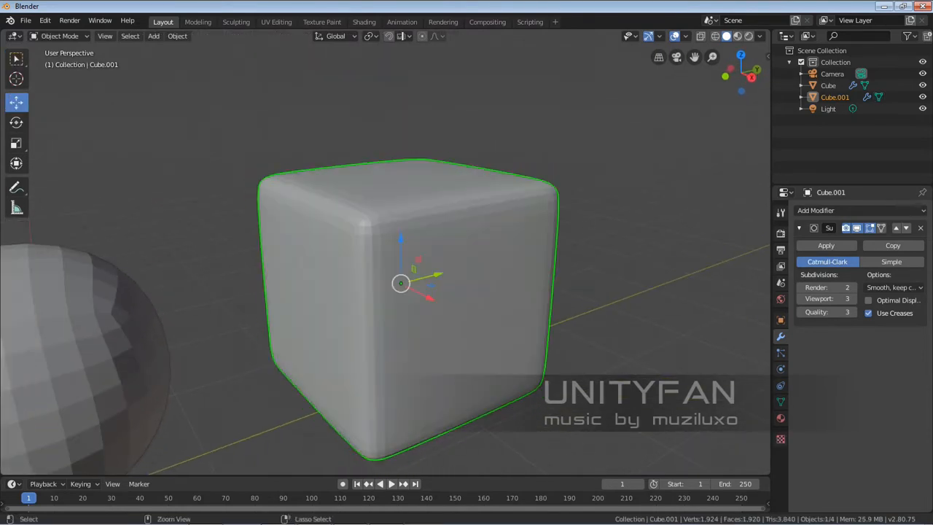
pyautogui.press('Tab')
pyautogui.press('Tab')
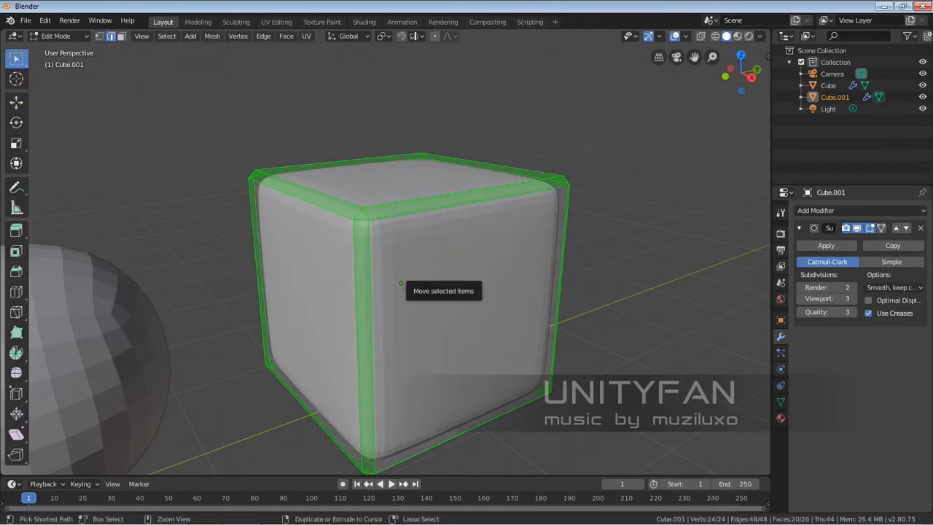
pyautogui.hotkey('ctrl', 'z')
pyautogui.moveTo(400, 282)
pyautogui.mouseDown(button='middle')
pyautogui.moveTo(390, 279)
pyautogui.moveTo(397, 272)
pyautogui.mouseUp(button='middle')
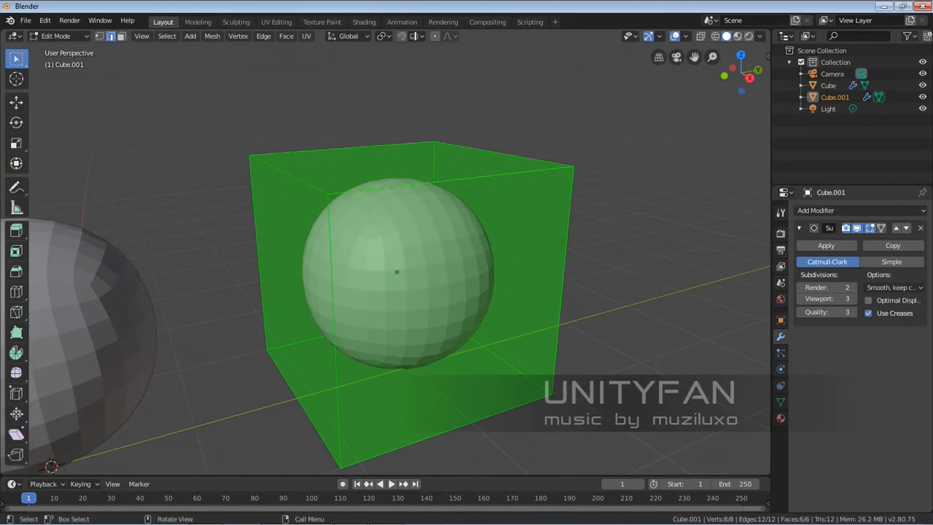
# Bevel all edges of the duplicate's cage by about 0.098 m with 3 segments
pyautogui.press('ctrl')
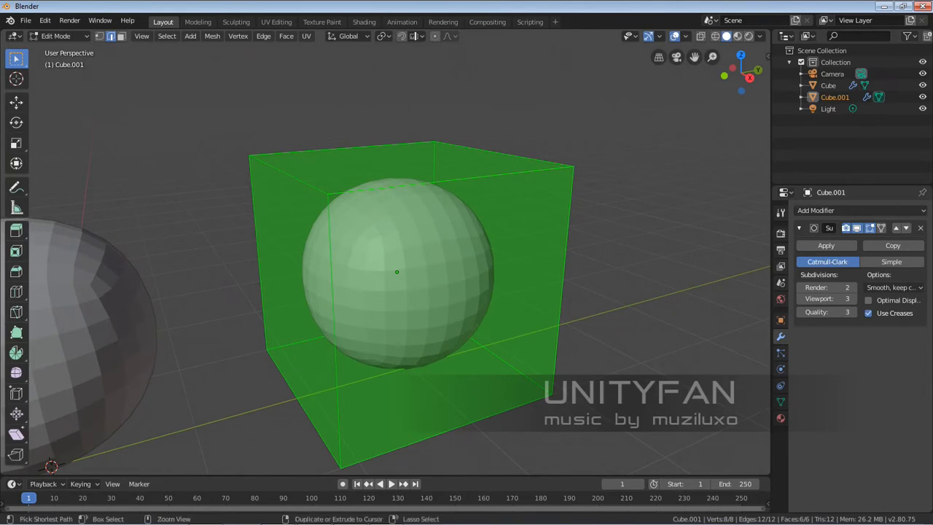
pyautogui.hotkey('ctrl', 'b')
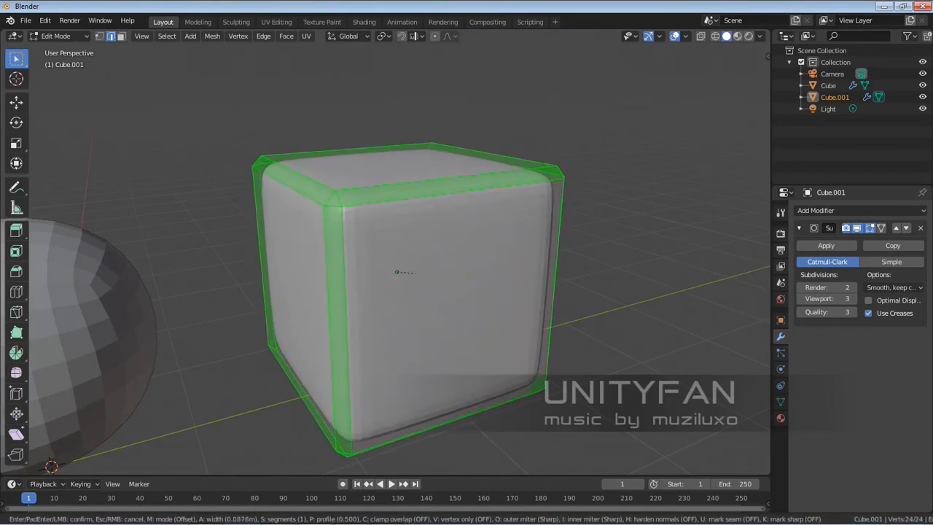
pyautogui.click(403, 255)
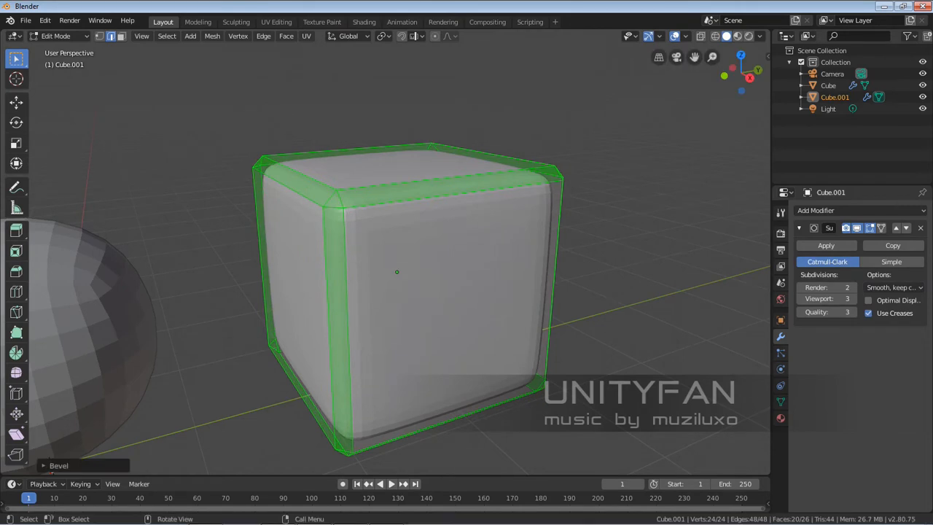
pyautogui.click(57, 465)
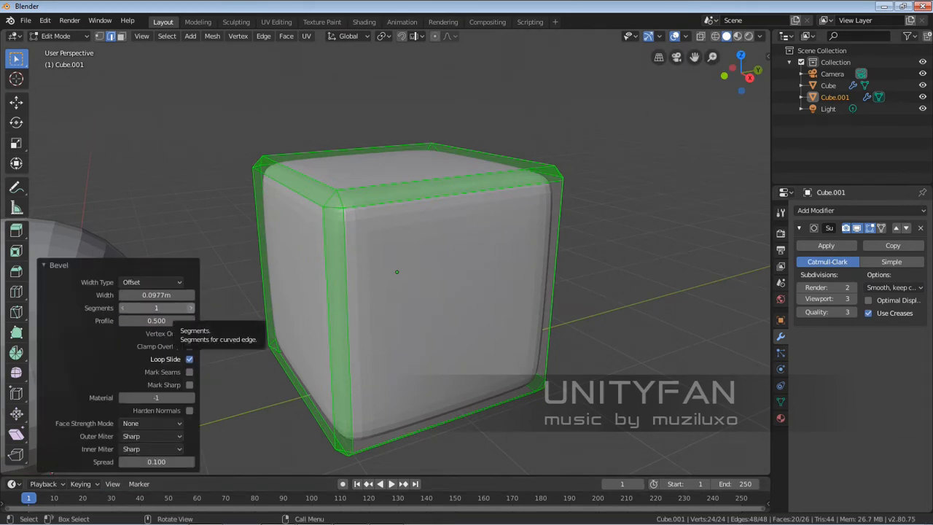
pyautogui.click(191, 308)
pyautogui.click(191, 307)
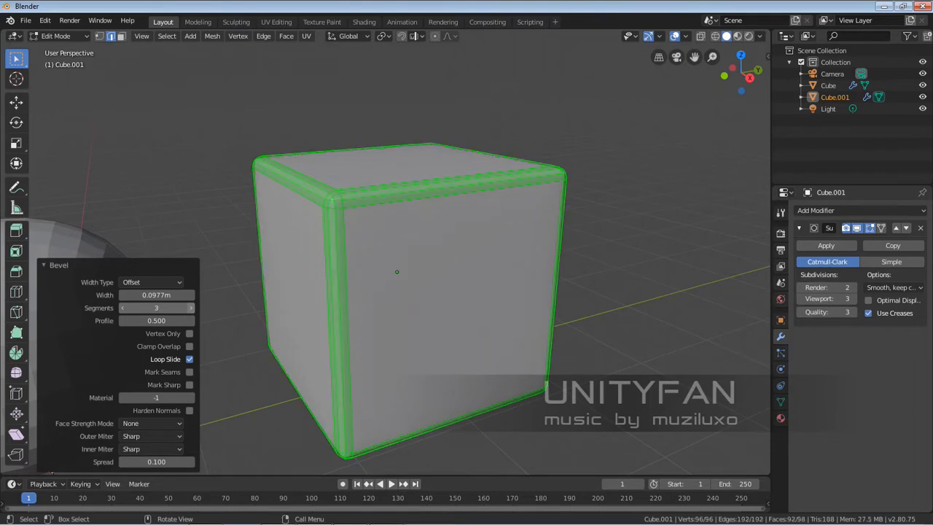
# Return to Object Mode and compare the beveled cube with the unbeveled original
pyautogui.moveTo(452, 277); pyautogui.dragTo(390, 346, button='middle')
pyautogui.scroll(1, 435, 290)
pyautogui.press('Tab')
pyautogui.scroll(-1, 401, 290)
pyautogui.keyDown('shift'); pyautogui.moveTo(437, 314); pyautogui.dragTo(341, 289, button='middle'); pyautogui.keyUp('shift')
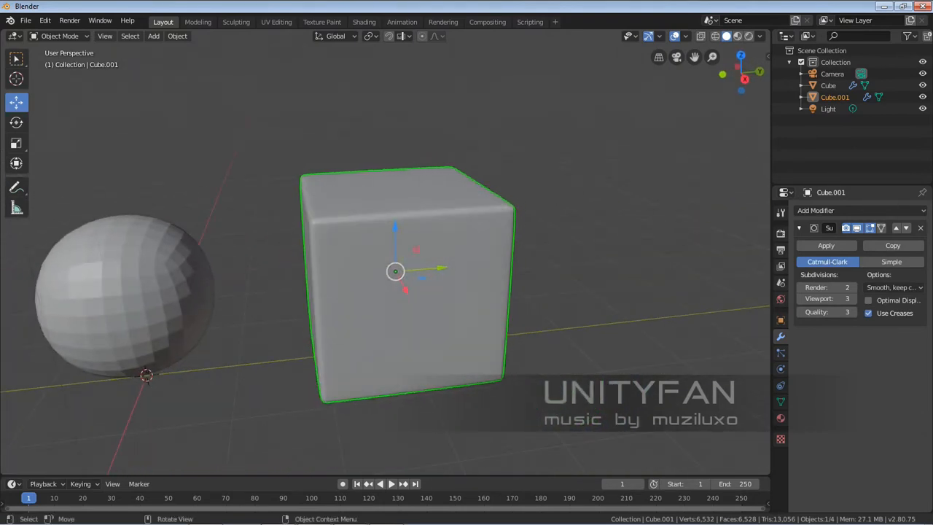
# Open the beveled cube in Edit Mode and examine its cage edges and corners against the smoothed surface
pyautogui.click(135, 291)
pyautogui.scroll(-3, 135, 292)
pyautogui.keyDown('shift'); pyautogui.moveTo(134, 292); pyautogui.dragTo(99, 277, button='middle'); pyautogui.keyUp('shift')
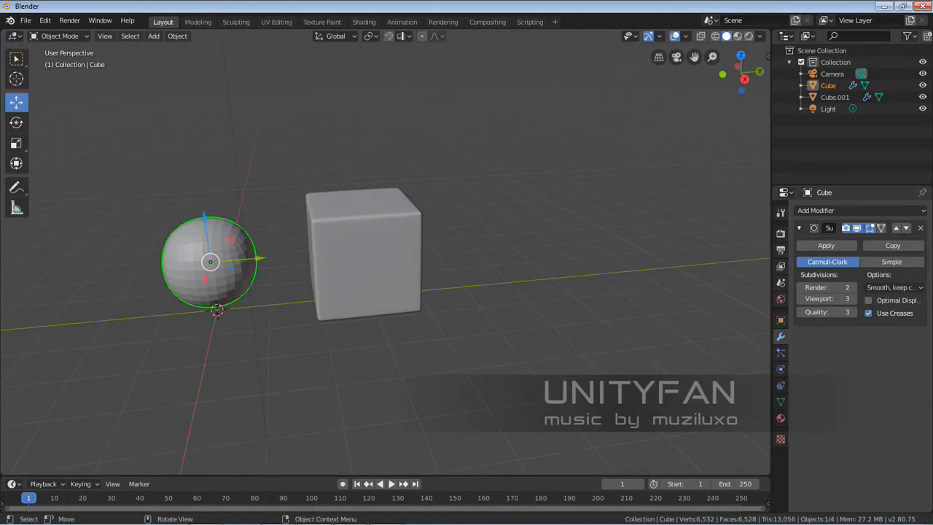
pyautogui.scroll(2, 350, 255)
pyautogui.click(350, 255)
pyautogui.press('Tab')
pyautogui.moveTo(350, 255); pyautogui.dragTo(441, 248, button='middle')
pyautogui.scroll(3, 385, 260)
pyautogui.scroll(1, 441, 247)
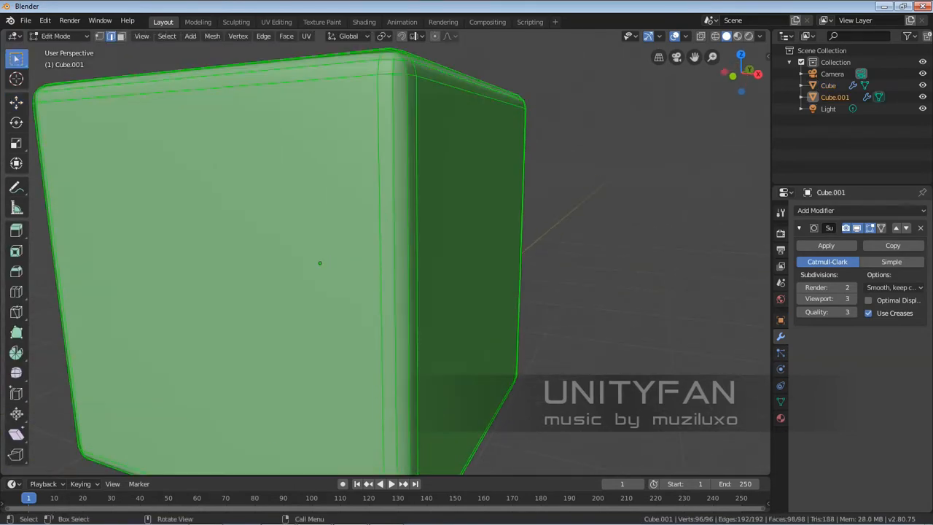
pyautogui.scroll(-2, 319, 263)
pyautogui.moveTo(319, 262); pyautogui.dragTo(290, 304, button='middle')
pyautogui.scroll(3, 325, 293)
pyautogui.scroll(-5, 337, 331)
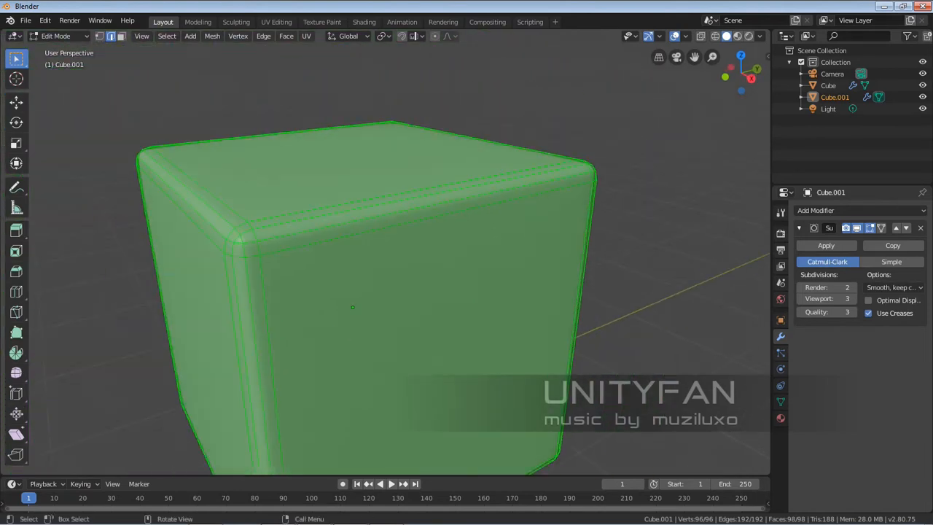
# Return to Object Mode and apply Shade Smooth to the beveled cube
pyautogui.press('Tab')
pyautogui.moveTo(337, 331); pyautogui.dragTo(357, 309, button='middle')
pyautogui.click(357, 308)
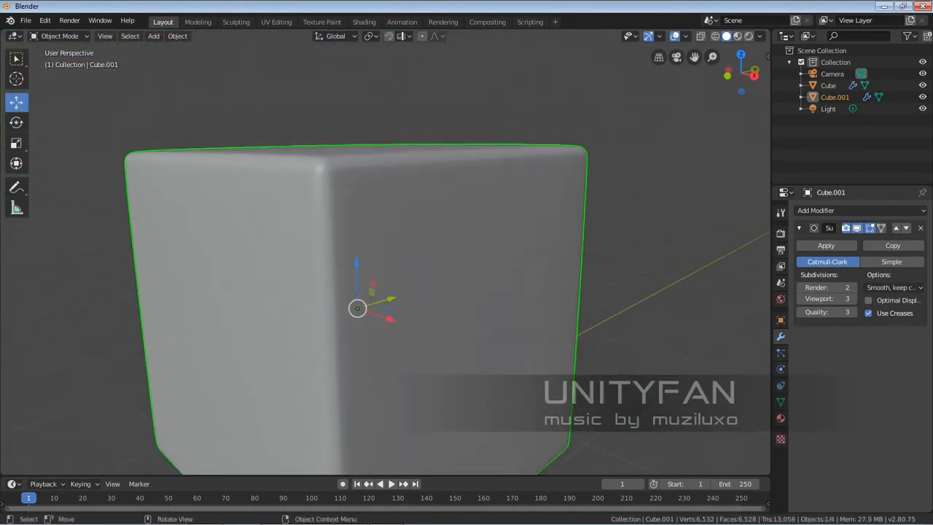
pyautogui.moveTo(478, 243); pyautogui.dragTo(426, 267, button='middle')
pyautogui.rightClick(426, 268)
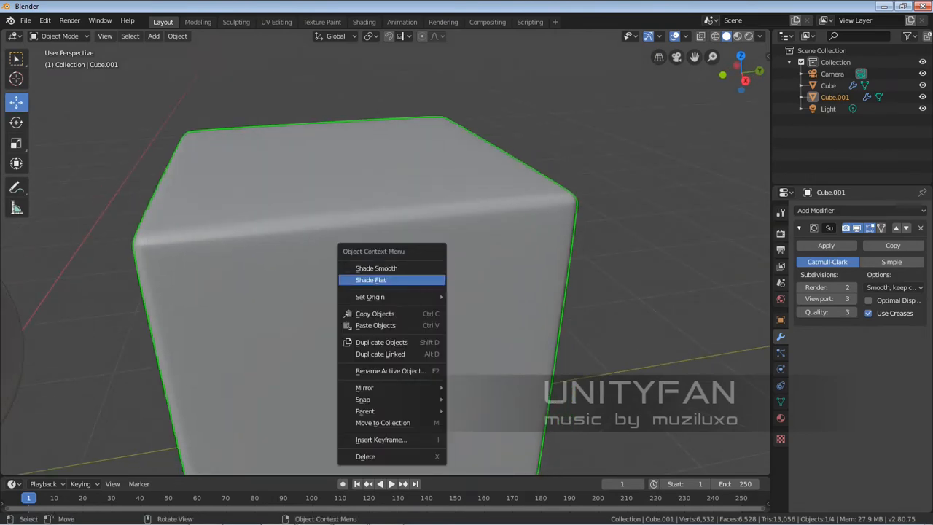
pyautogui.click(426, 267)
# Apply Shade Smooth to the unbeveled, sphere-like original cube
pyautogui.click(95, 279)
pyautogui.scroll(-3, 95, 279)
pyautogui.keyDown('shift'); pyautogui.moveTo(95, 279); pyautogui.dragTo(298, 251, button='middle'); pyautogui.keyUp('shift')
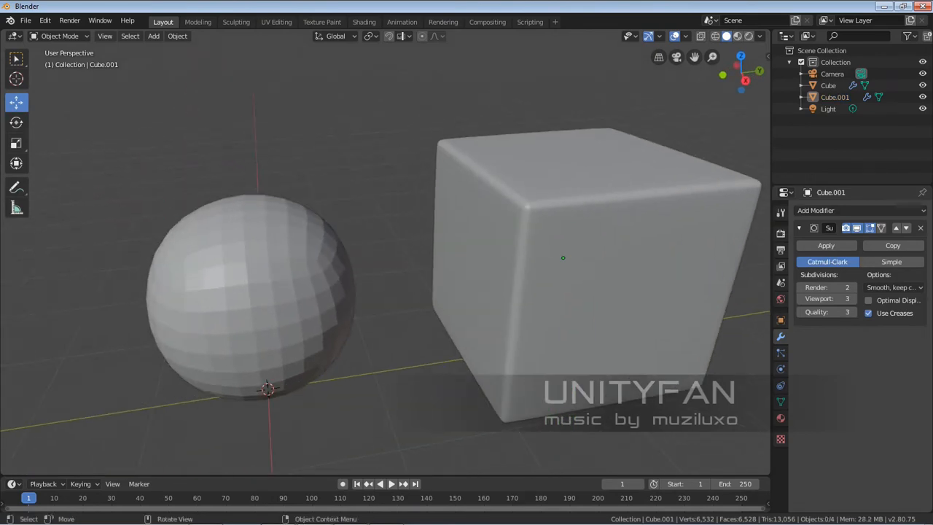
pyautogui.click(241, 251)
pyautogui.rightClick(240, 251)
pyautogui.click(191, 251)
# Examine the smooth-shaded beveled cube in Edit Mode and Object Mode, comparing it with the unbeveled original
pyautogui.keyDown('shift'); pyautogui.moveTo(544, 270); pyautogui.dragTo(332, 237, button='middle'); pyautogui.keyUp('shift')
pyautogui.click(357, 257)
pyautogui.press('Tab')
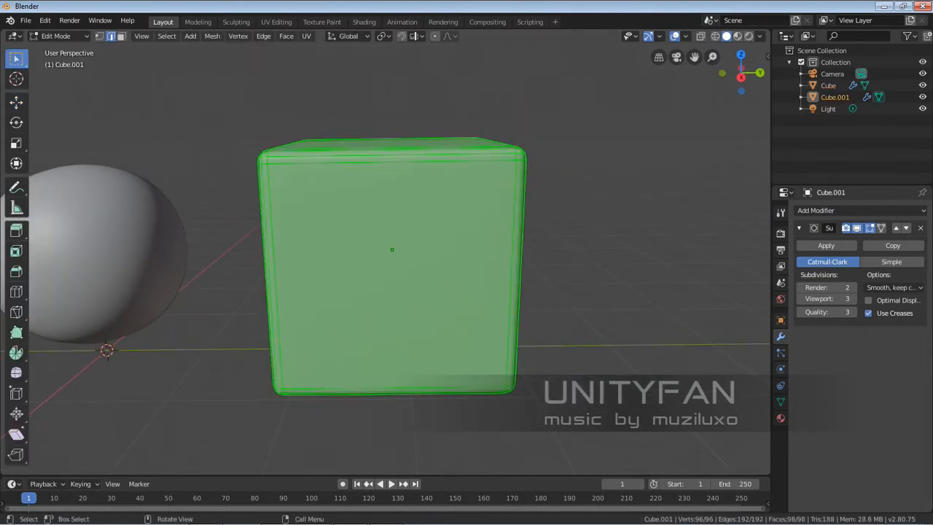
pyautogui.moveTo(392, 249); pyautogui.dragTo(350, 277, button='middle')
pyautogui.press('Tab')
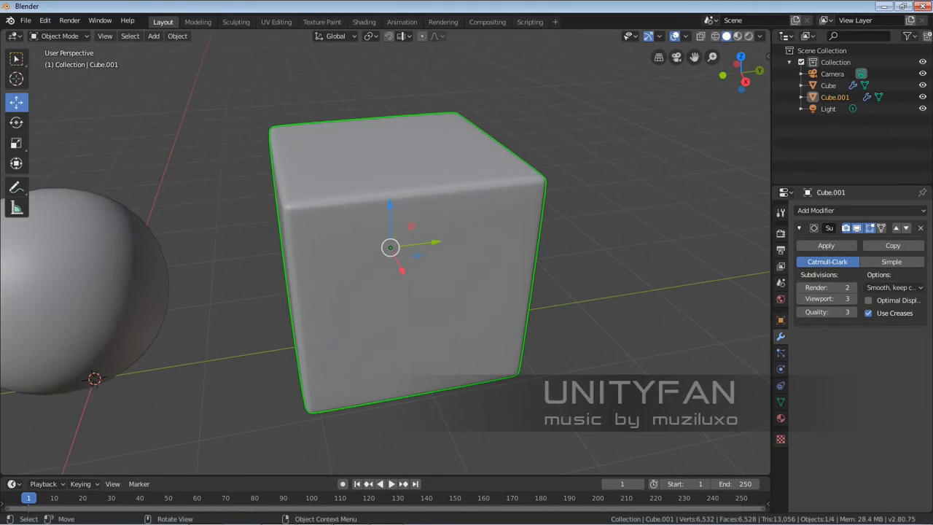
pyautogui.moveTo(392, 252)
pyautogui.mouseDown(button='middle')
pyautogui.moveTo(369, 261)
pyautogui.moveTo(380, 255)
pyautogui.mouseUp(button='middle')
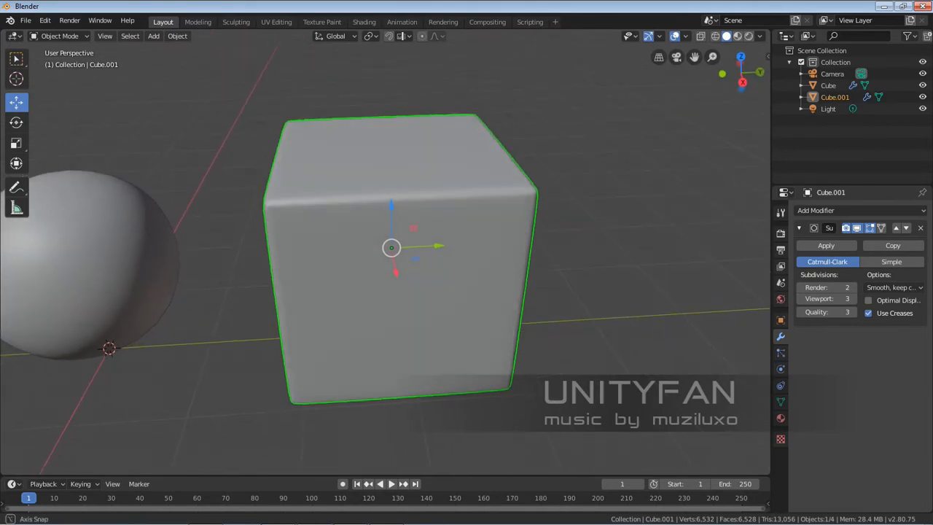
pyautogui.scroll(3, 393, 249)
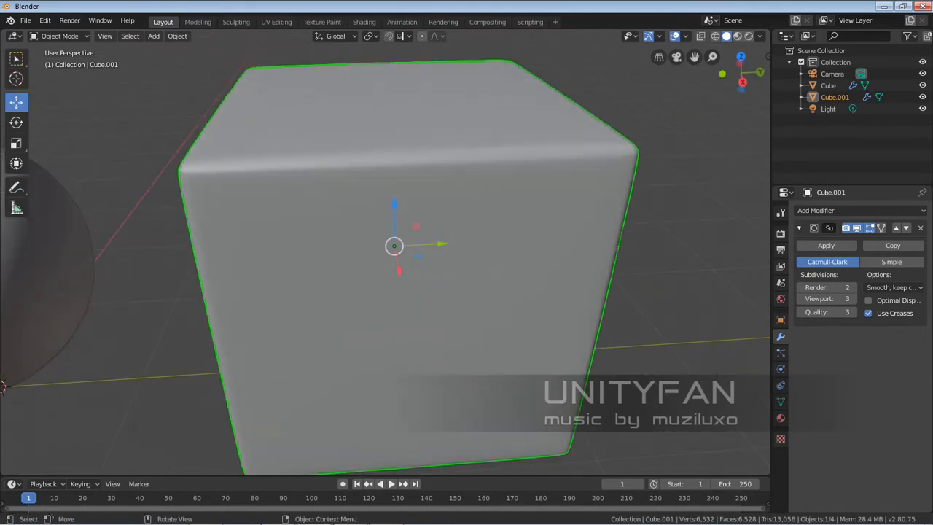
pyautogui.scroll(-3, 392, 250)
pyautogui.moveTo(393, 250); pyautogui.dragTo(330, 254, button='middle')
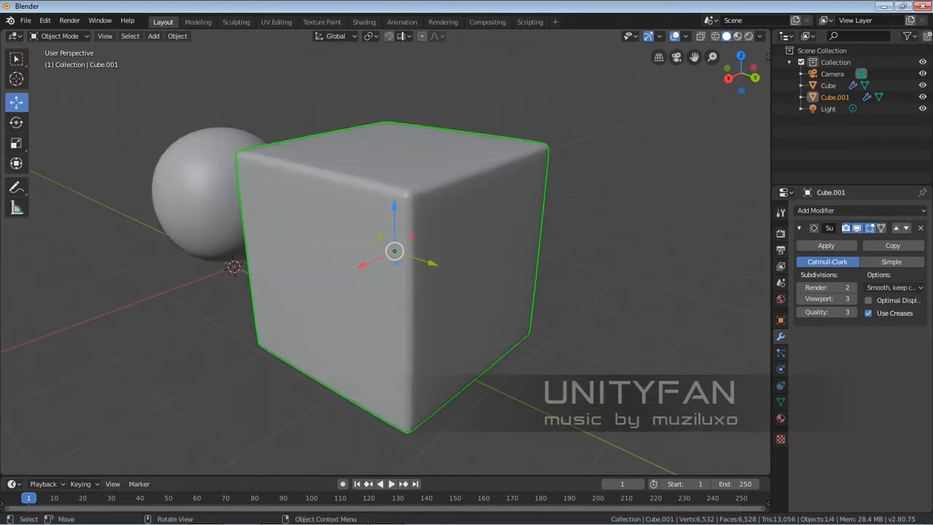
pyautogui.scroll(2, 392, 250)
pyautogui.keyDown('shift'); pyautogui.moveTo(393, 250); pyautogui.dragTo(464, 252, button='middle'); pyautogui.keyUp('shift')
pyautogui.scroll(-3, 392, 250)
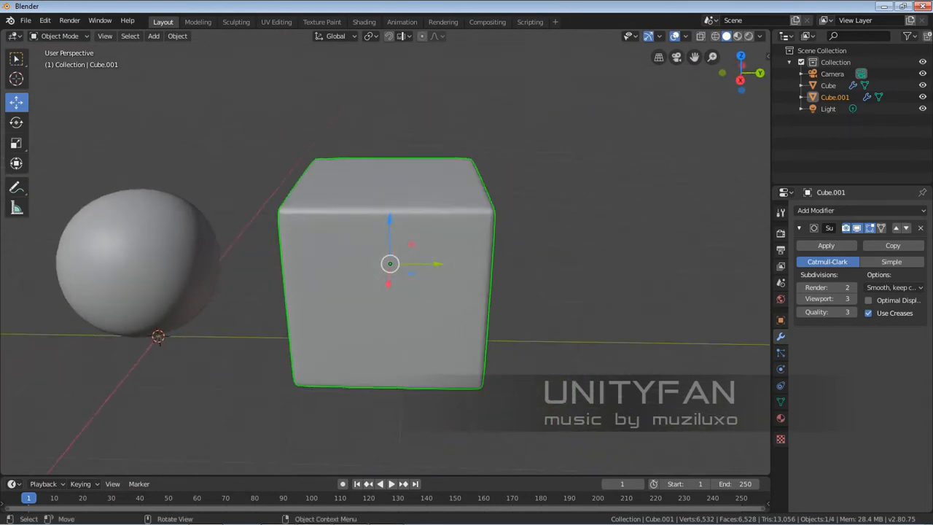
pyautogui.scroll(-2, 392, 249)
# Duplicate the unbeveled original and move the copy about 5.838 m along the global Y axis, beyond the beveled cube
pyautogui.click(215, 259)
pyautogui.moveTo(392, 249); pyautogui.dragTo(405, 246, button='middle')
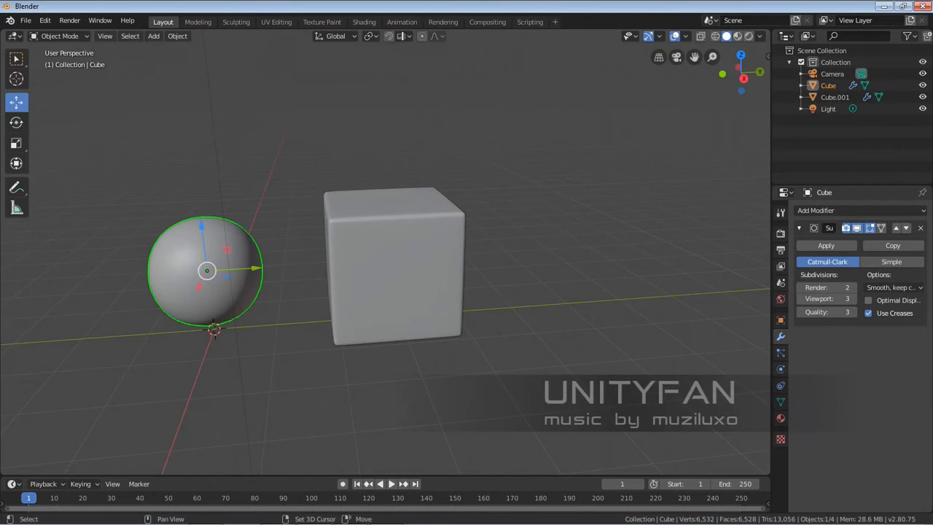
pyautogui.hotkey('shift', 'd')
pyautogui.press('y')
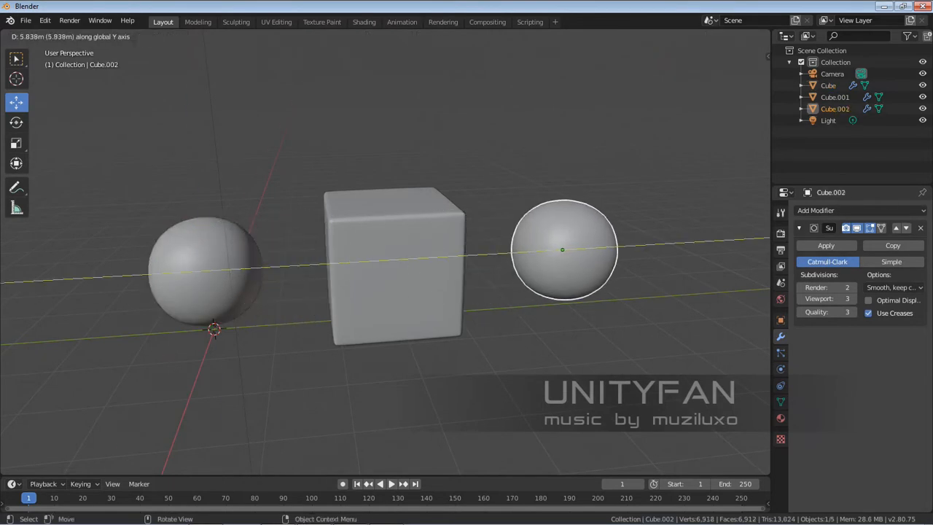
pyautogui.press('Return')
# Enter Edit Mode on the new copy and examine its plain cage against the smoothed shape inside
pyautogui.press('KP_Decimal')
pyautogui.press('Tab')
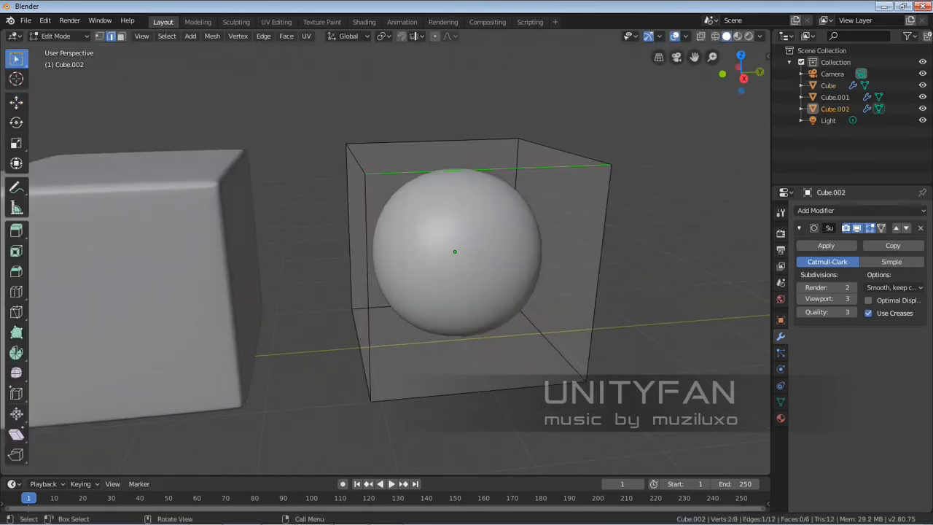
pyautogui.moveTo(452, 263); pyautogui.dragTo(409, 264, button='middle')
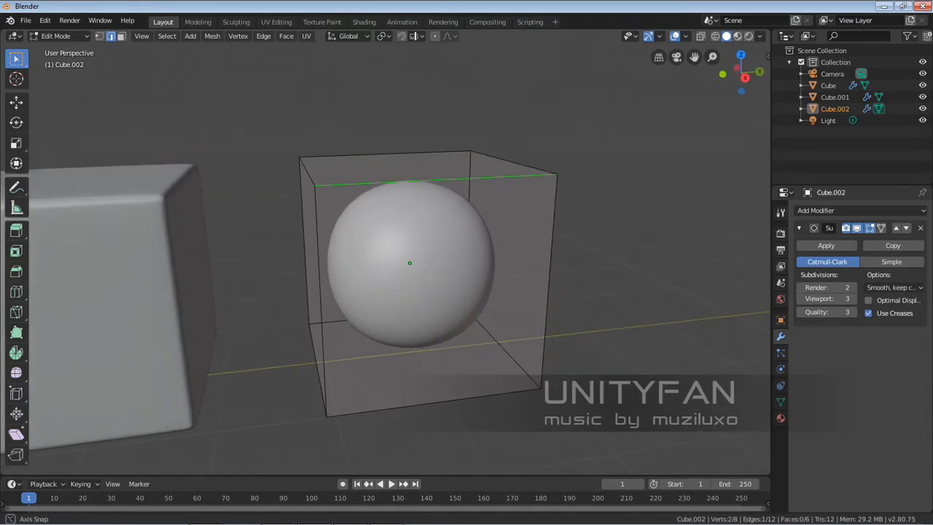
pyautogui.press('Tab')
pyautogui.press('Tab')
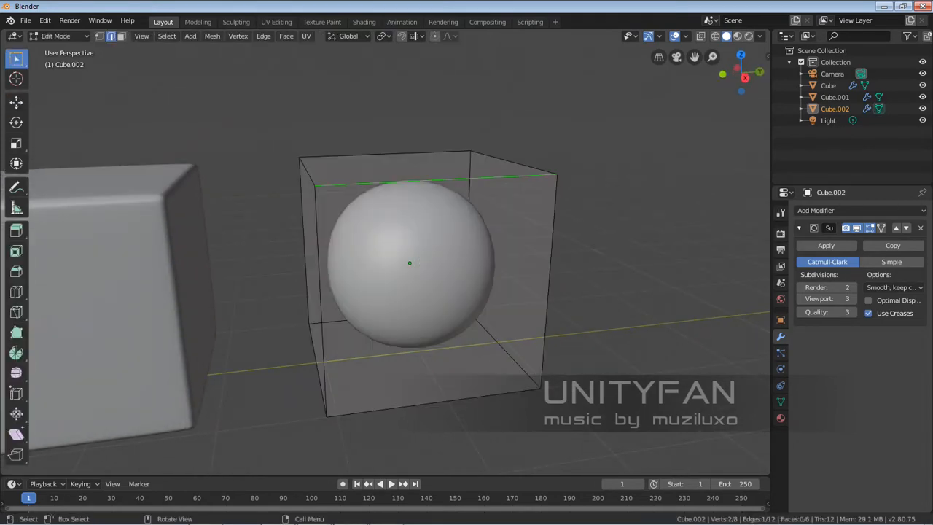
pyautogui.moveTo(408, 264)
pyautogui.mouseDown(button='middle')
pyautogui.moveTo(412, 252)
pyautogui.moveTo(415, 277)
pyautogui.moveTo(421, 255)
pyautogui.moveTo(420, 267)
pyautogui.mouseUp(button='middle')
pyautogui.scroll(2, 412, 252)
pyautogui.scroll(-4, 414, 277)
pyautogui.scroll(4, 414, 277)
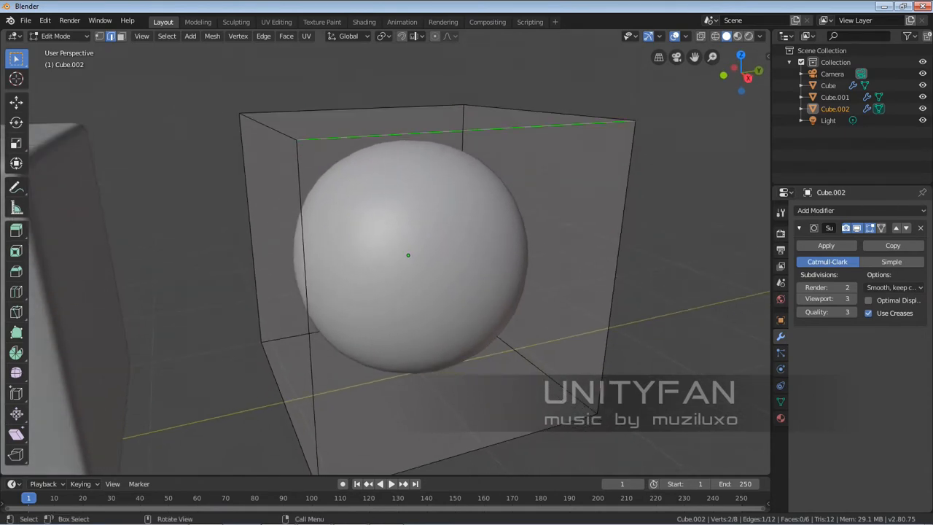
pyautogui.press('Tab')
pyautogui.press('Tab')
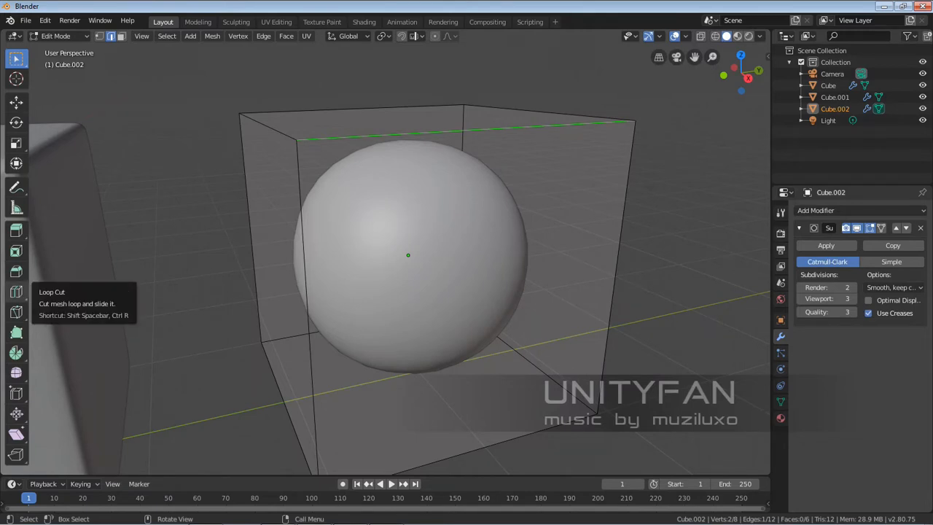
# Add horizontal loop cuts near the cage's top and bottom edges, with slide factors of about -0.941 and 0.914
pyautogui.click(16, 292)
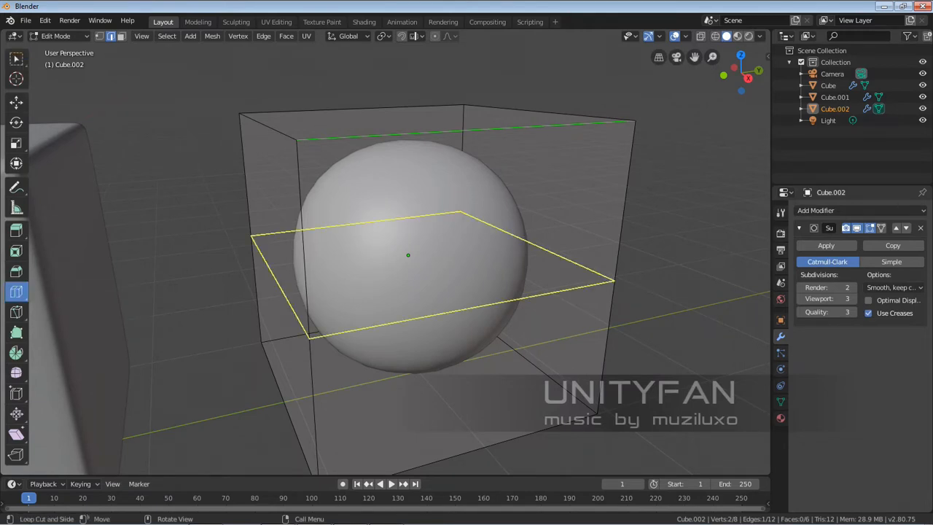
pyautogui.moveTo(312, 333); pyautogui.dragTo(351, 162)
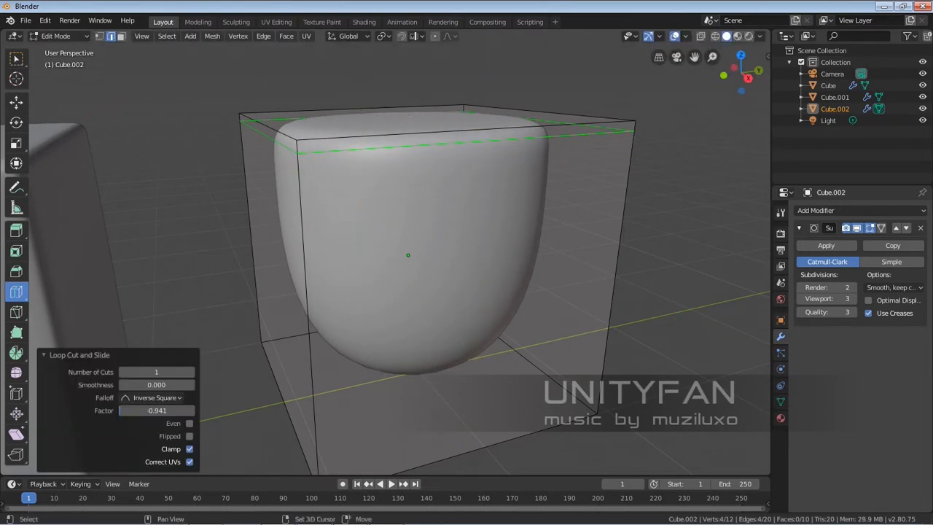
pyautogui.keyDown('shift'); pyautogui.moveTo(351, 163); pyautogui.dragTo(355, 102, button='middle'); pyautogui.keyUp('shift')
pyautogui.moveTo(320, 255); pyautogui.dragTo(328, 416)
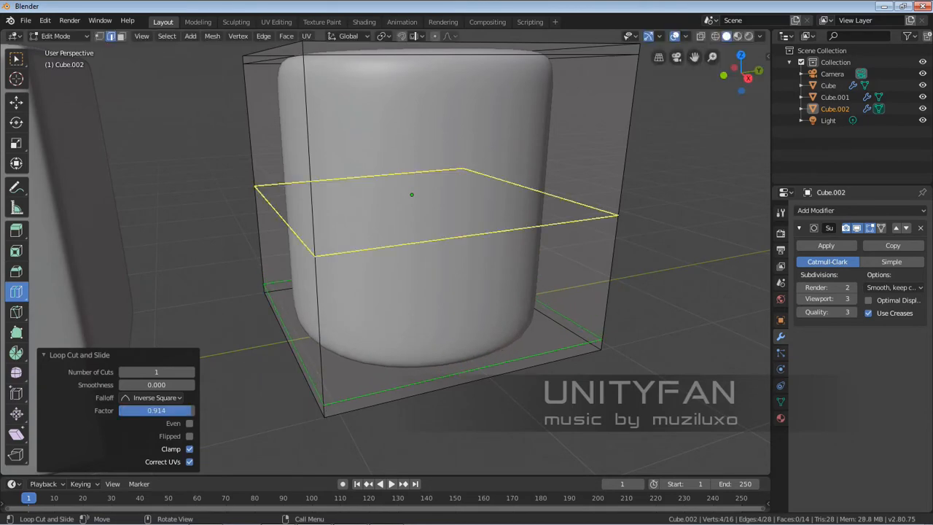
pyautogui.moveTo(408, 110); pyautogui.dragTo(478, 211, button='middle')
pyautogui.scroll(-3, 355, 248)
pyautogui.scroll(3, 354, 248)
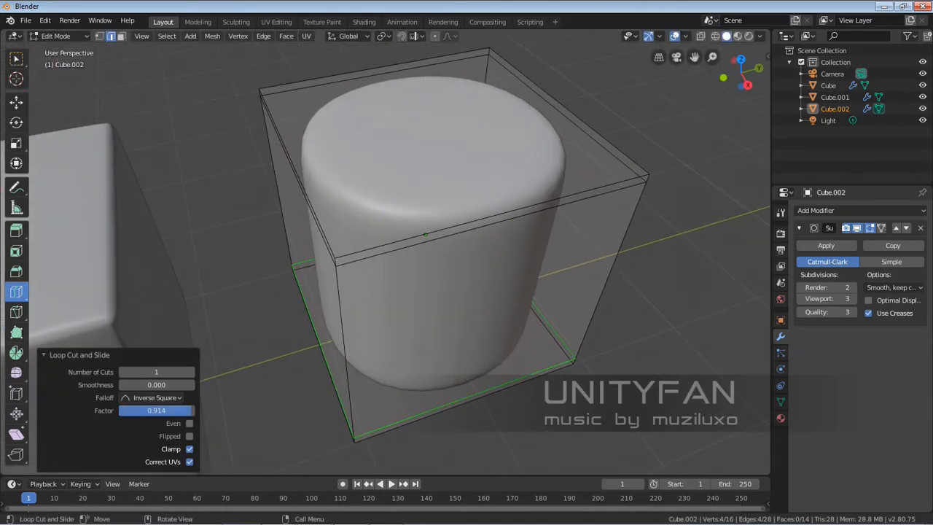
# Add two vertical loop cuts close to the cage's opposite Y sides, sliding the second to a factor of about -0.938
pyautogui.moveTo(394, 252); pyautogui.dragTo(357, 280)
pyautogui.moveTo(355, 277); pyautogui.dragTo(292, 271, button='middle')
pyautogui.moveTo(365, 250); pyautogui.dragTo(492, 277)
pyautogui.moveTo(389, 257); pyautogui.dragTo(379, 252, button='middle')
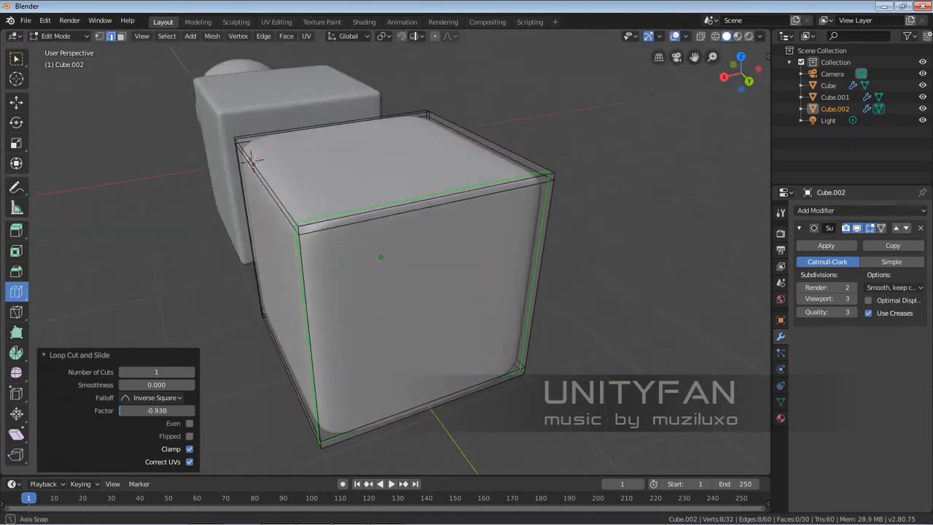
# Add two vertical loop cuts close to the cage's opposite X sides, with slide factors of about -0.932 and 0.941
pyautogui.moveTo(381, 256); pyautogui.dragTo(318, 264)
pyautogui.moveTo(319, 263); pyautogui.dragTo(249, 256, button='middle')
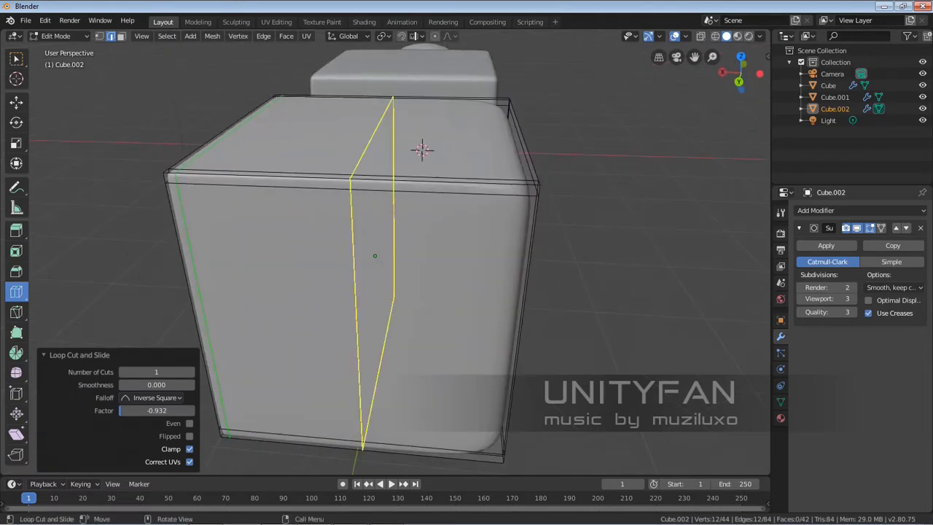
pyautogui.moveTo(361, 207); pyautogui.dragTo(526, 224)
pyautogui.scroll(-4, 526, 224)
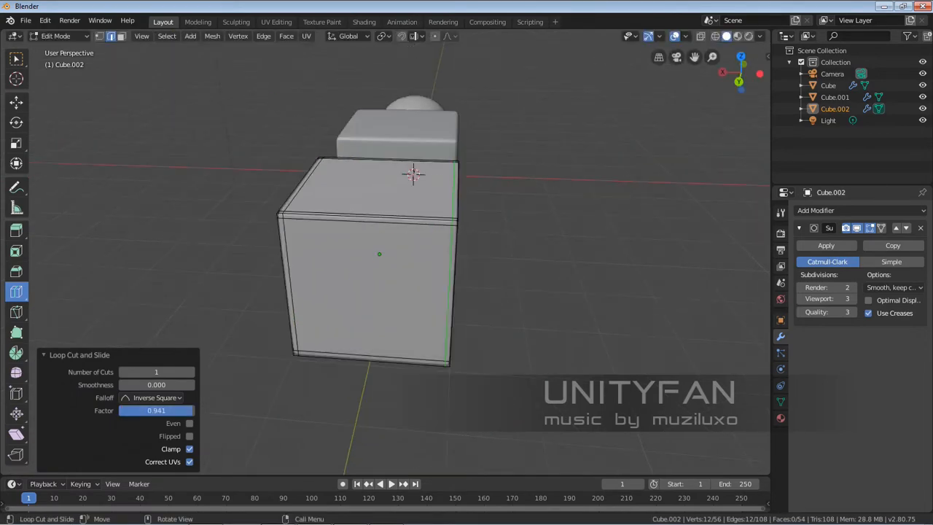
# Return to Object Mode and examine the loop-cut cube's edges and corners from several angles
pyautogui.moveTo(526, 224); pyautogui.dragTo(692, 211, button='middle')
pyautogui.press('Tab')
pyautogui.scroll(2, 693, 212)
pyautogui.scroll(2, 510, 219)
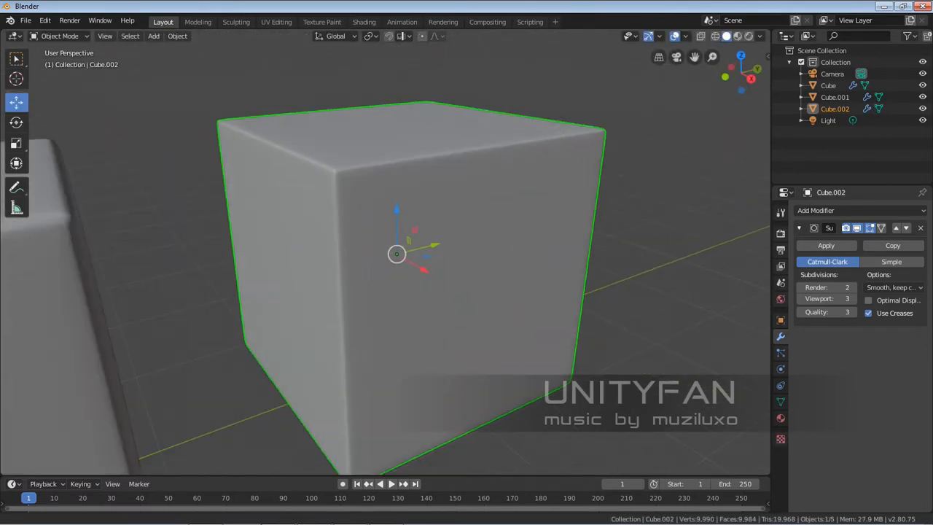
pyautogui.scroll(2, 535, 257)
pyautogui.keyDown('shift'); pyautogui.moveTo(510, 219); pyautogui.dragTo(567, 270, button='middle'); pyautogui.keyUp('shift')
pyautogui.keyDown('shift'); pyautogui.moveTo(566, 269); pyautogui.dragTo(497, 274, button='middle'); pyautogui.keyUp('shift')
pyautogui.scroll(1, 498, 311)
pyautogui.scroll(-2, 456, 326)
pyautogui.moveTo(497, 274); pyautogui.dragTo(516, 267, button='middle')
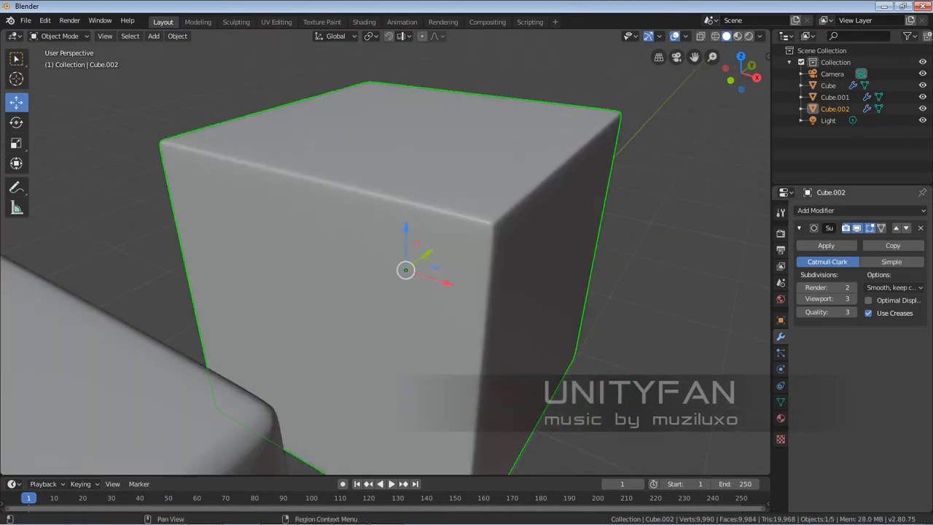
# Widen the properties editor and turn off the viewport display of the loop-cut cube's Subdivision modifier
pyautogui.moveTo(772, 248); pyautogui.dragTo(700, 248)
pyautogui.click(837, 229)
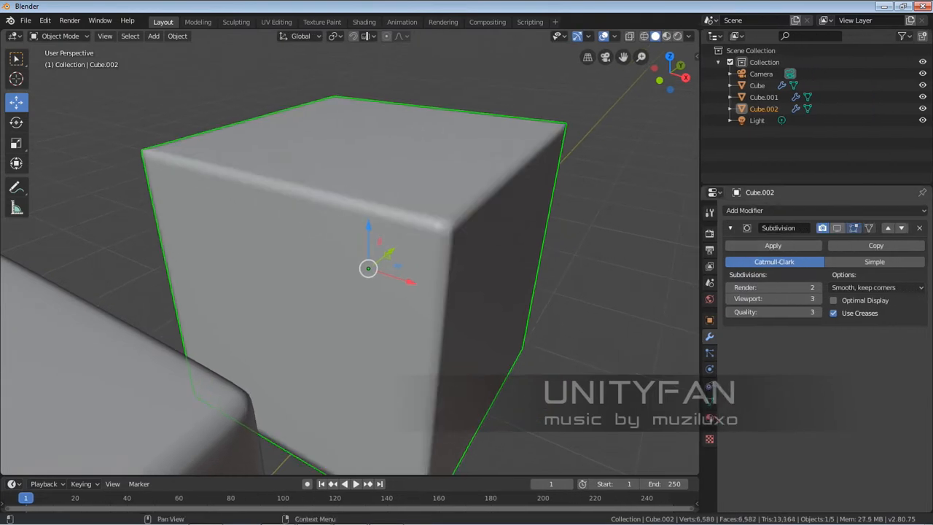
pyautogui.moveTo(510, 252); pyautogui.dragTo(379, 263, button='middle')
# Deselect all objects and compare the loop-cut cube's unsubdivided corners and edges with those of the beveled cube
pyautogui.hotkey('alt', 'a')
pyautogui.scroll(-1, 379, 264)
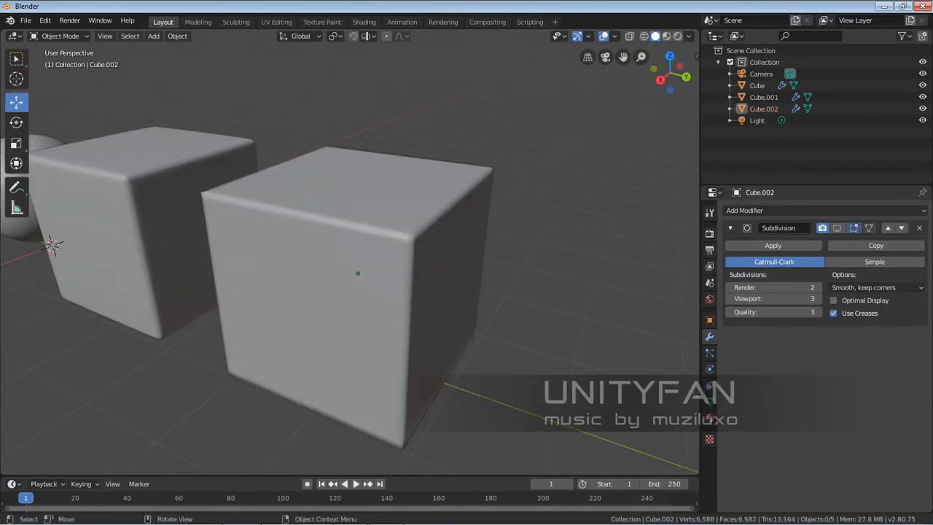
pyautogui.scroll(2, 379, 264)
pyautogui.scroll(-1, 364, 287)
pyautogui.moveTo(370, 298); pyautogui.dragTo(523, 340, button='middle')
pyautogui.scroll(2, 523, 341)
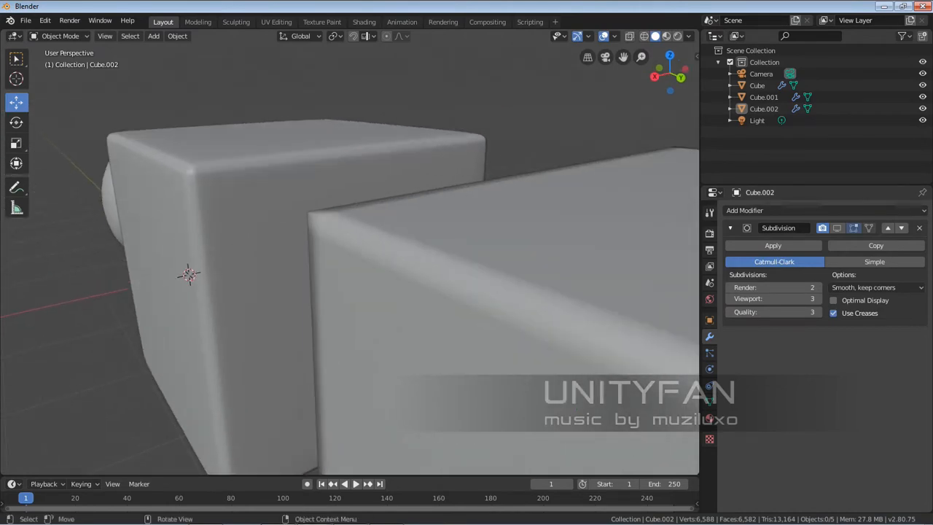
pyautogui.moveTo(408, 306)
pyautogui.mouseDown(button='middle')
pyautogui.moveTo(431, 306)
pyautogui.moveTo(392, 304)
pyautogui.moveTo(406, 302)
pyautogui.moveTo(372, 350)
pyautogui.moveTo(412, 310)
pyautogui.mouseUp(button='middle')
pyautogui.scroll(2, 392, 304)
pyautogui.scroll(1, 407, 302)
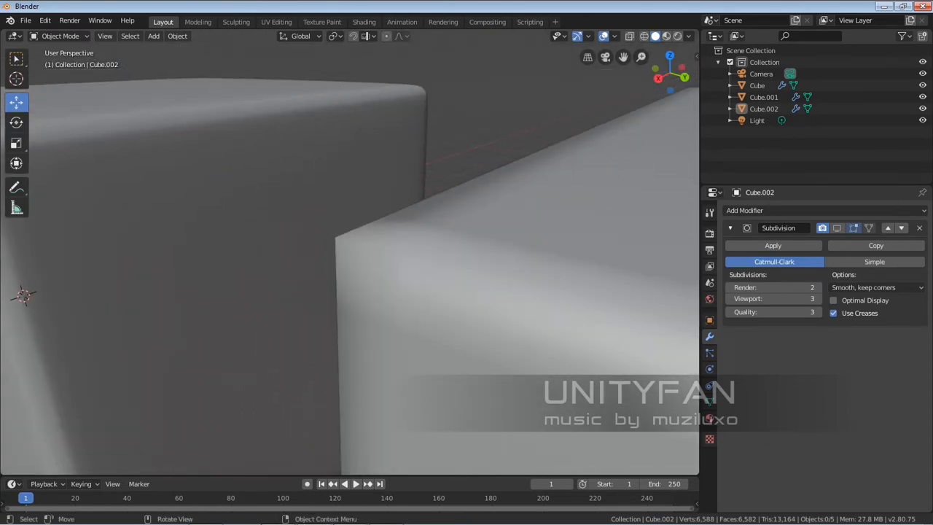
pyautogui.scroll(-5, 494, 340)
pyautogui.moveTo(493, 340)
pyautogui.mouseDown(button='middle')
pyautogui.moveTo(446, 350)
pyautogui.moveTo(393, 269)
pyautogui.moveTo(284, 267)
pyautogui.moveTo(383, 276)
pyautogui.moveTo(496, 339)
pyautogui.mouseUp(button='middle')
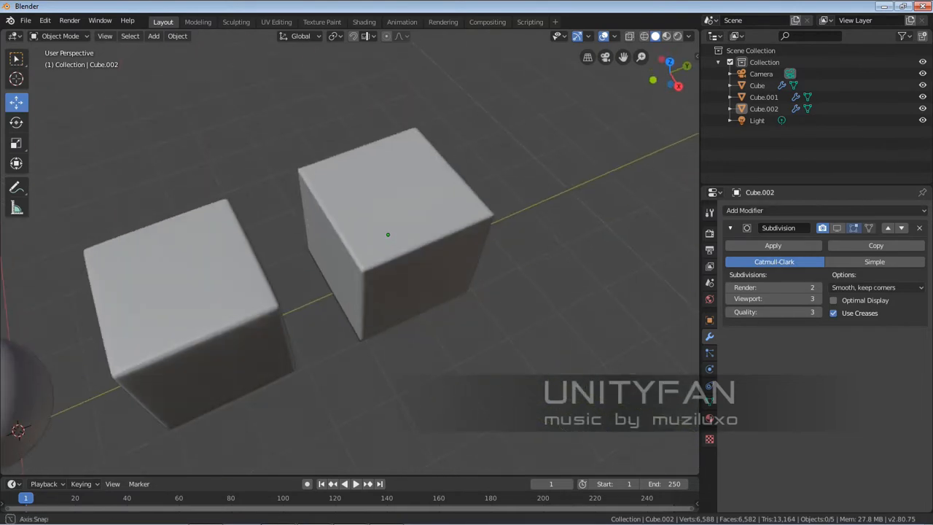
pyautogui.moveTo(388, 234); pyautogui.dragTo(310, 229, button='middle')
pyautogui.scroll(3, 365, 248)
# Check the loop-cut cube's mesh in Edit Mode, then return to Object Mode and reselect the cube
pyautogui.press('Tab')
pyautogui.moveTo(397, 261); pyautogui.dragTo(391, 256, button='middle')
pyautogui.hotkey('alt', 'a')
pyautogui.press('Tab')
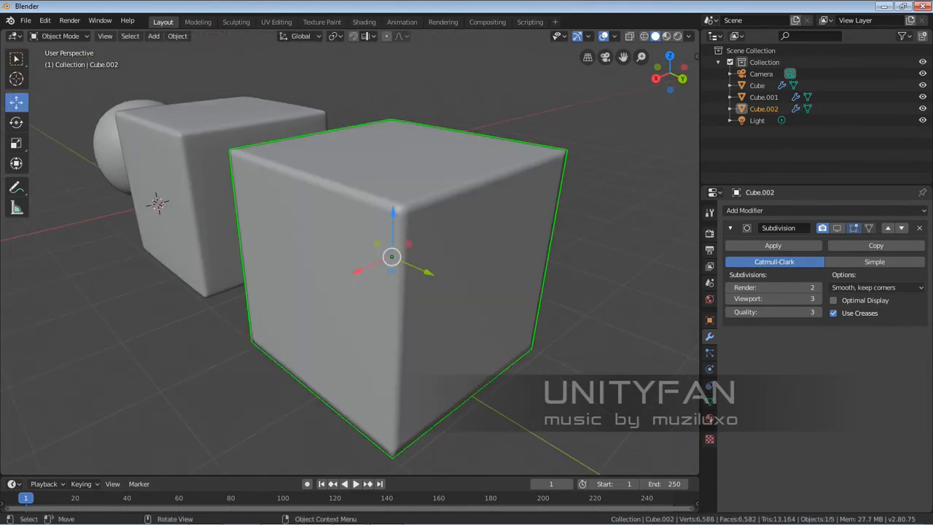
pyautogui.hotkey('alt', 'a')
pyautogui.click(391, 257)
pyautogui.moveTo(437, 256); pyautogui.dragTo(463, 258, button='middle')
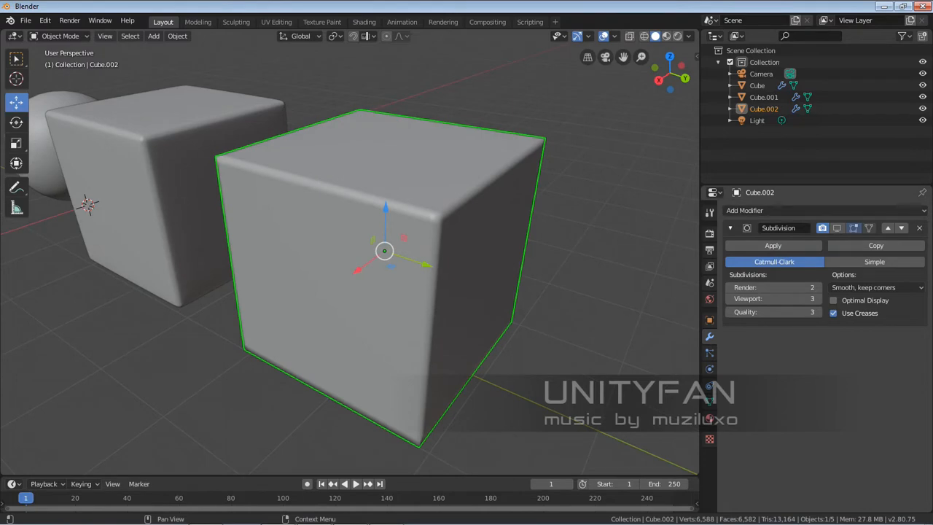
# Remove the Subdivision modifier from the loop-cut cube
pyautogui.moveTo(437, 257); pyautogui.dragTo(444, 257, button='middle')
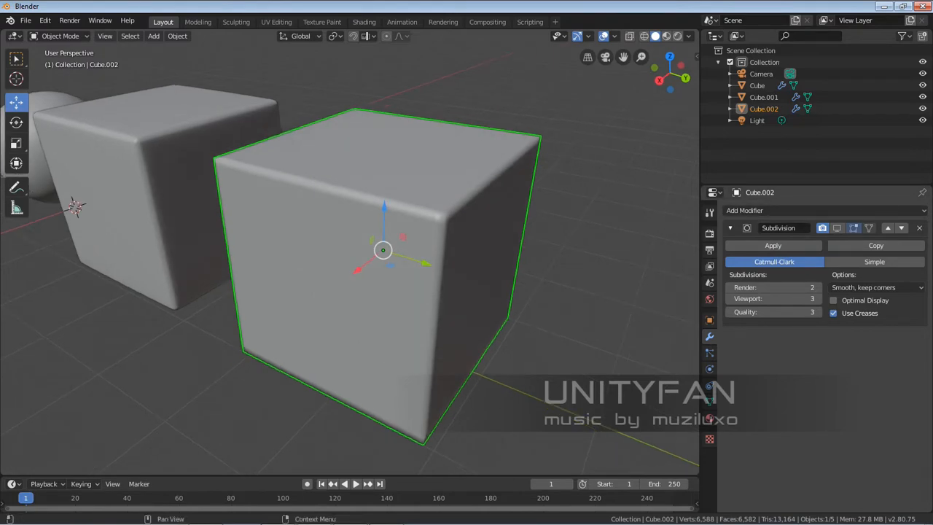
pyautogui.click(773, 246)
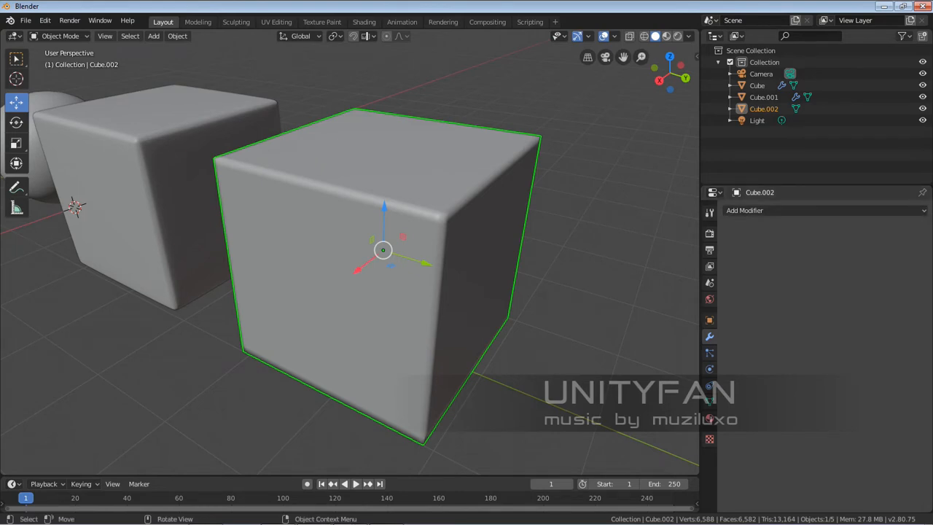
pyautogui.click(383, 250)
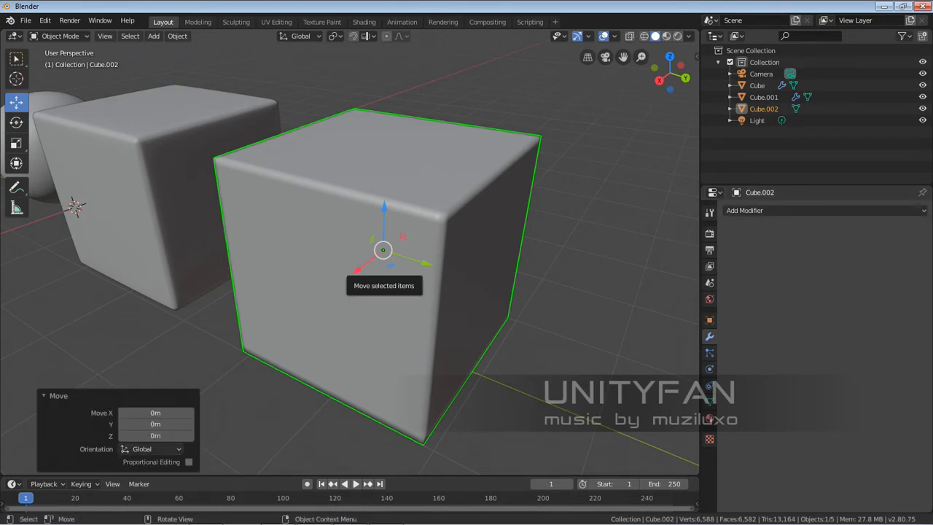
# Check the loop-cut cube's full mesh in Edit Mode with everything selected, and return to Object Mode
pyautogui.press('Tab')
pyautogui.press('a')
pyautogui.press('q')
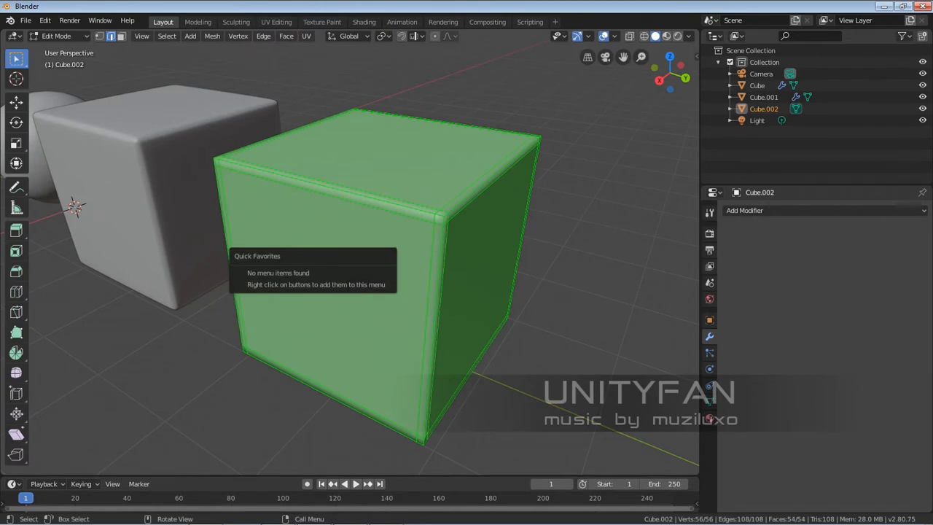
pyautogui.press('Escape')
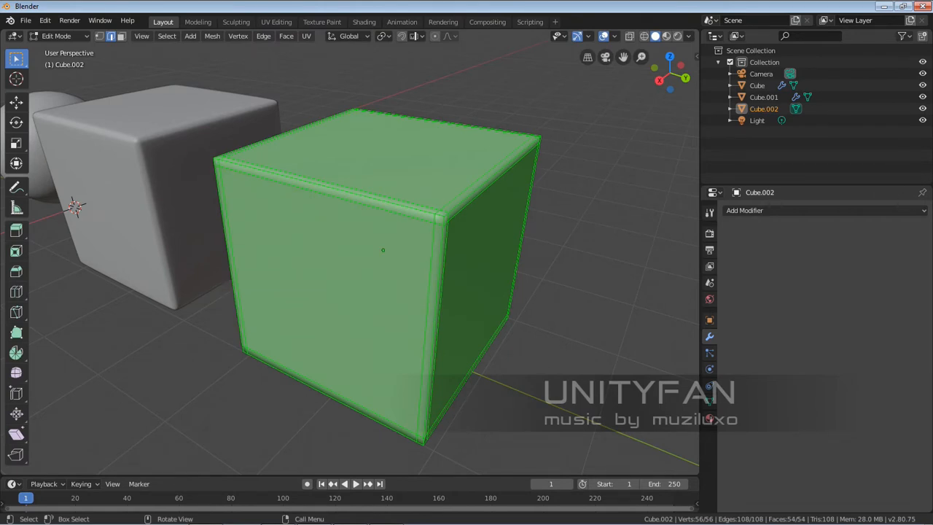
pyautogui.moveTo(409, 292); pyautogui.dragTo(586, 306, button='middle')
pyautogui.press('Tab')
pyautogui.scroll(-3, 437, 284)
# Check the beveled cube's mesh in Edit Mode and remove its Subdivision modifier
pyautogui.click(321, 237)
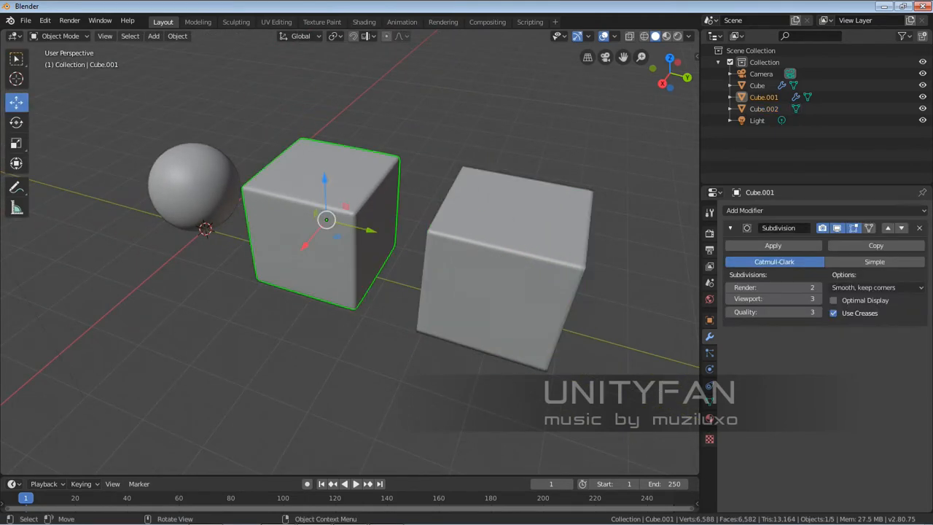
pyautogui.press('Tab')
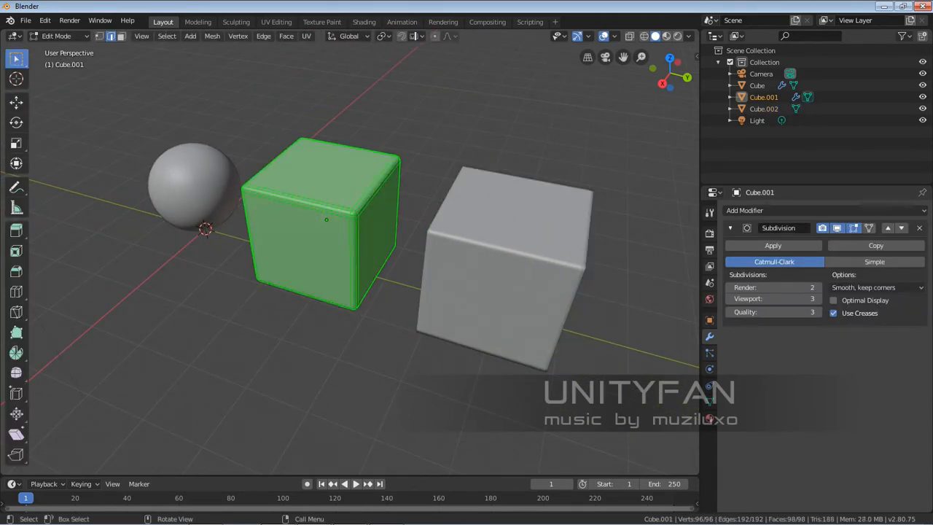
pyautogui.moveTo(327, 235); pyautogui.dragTo(293, 272, button='middle')
pyautogui.press('Tab')
pyautogui.scroll(4, 356, 234)
pyautogui.press('Tab')
pyautogui.click(919, 228)
pyautogui.press('Tab')
# Compare the unsubdivided edges and corners of the beveled cube with those of the loop-cut cube
pyautogui.scroll(-2, 361, 251)
pyautogui.click(518, 292)
pyautogui.moveTo(518, 292); pyautogui.dragTo(465, 284, button='middle')
pyautogui.click(248, 292)
pyautogui.scroll(2, 248, 292)
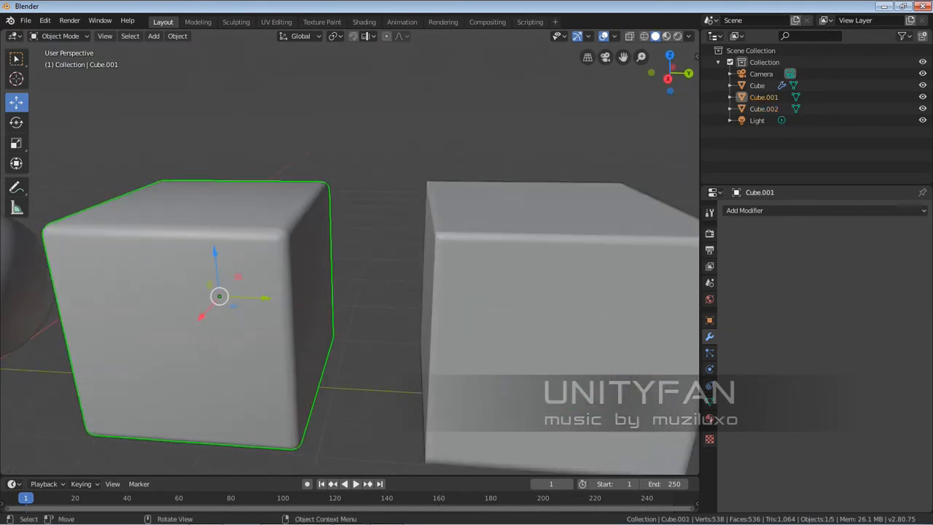
pyautogui.keyDown('shift'); pyautogui.moveTo(248, 291); pyautogui.dragTo(219, 286, button='middle'); pyautogui.keyUp('shift')
pyautogui.scroll(2, 297, 272)
pyautogui.scroll(-2, 298, 272)
pyautogui.click(503, 270)
pyautogui.moveTo(503, 270); pyautogui.dragTo(496, 309, button='middle')
pyautogui.click(186, 291)
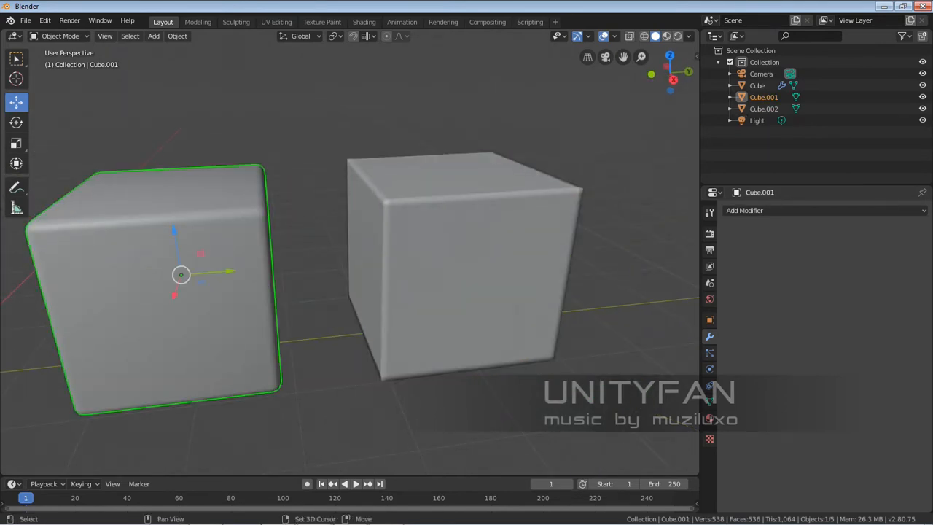
# Examine the beveled cube's rounded corners up close and in front of the loop-cut cube
pyautogui.keyDown('shift'); pyautogui.moveTo(186, 292); pyautogui.dragTo(400, 300, button='middle'); pyautogui.keyUp('shift')
pyautogui.scroll(1, 399, 300)
pyautogui.scroll(3, 399, 300)
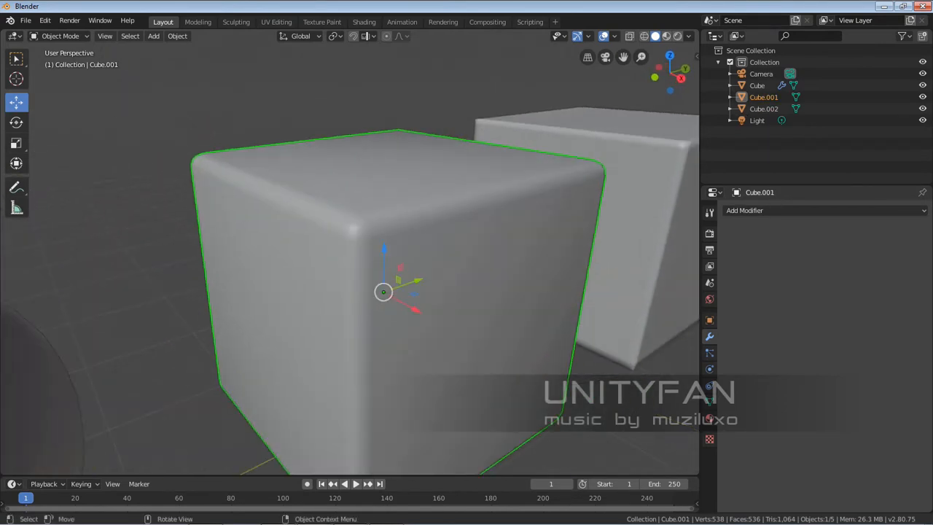
pyautogui.scroll(-4, 399, 300)
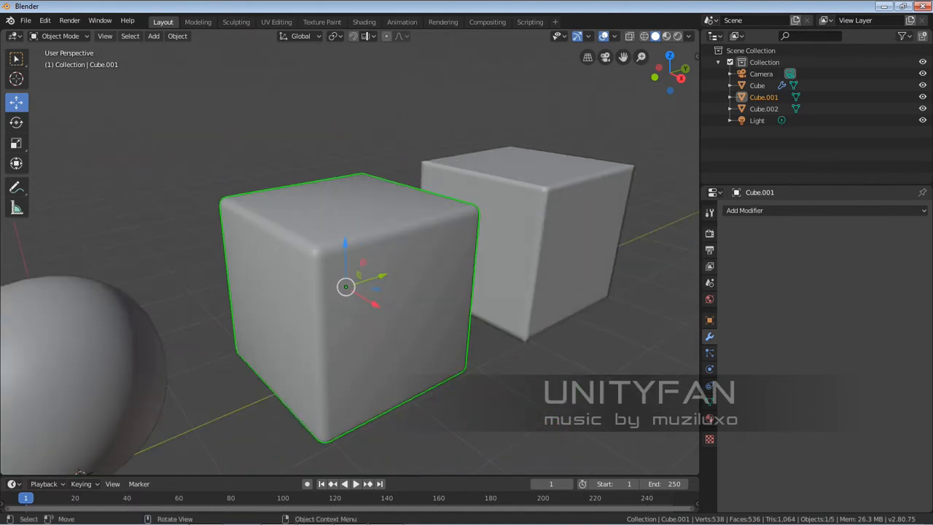
pyautogui.moveTo(399, 301); pyautogui.dragTo(406, 319, button='middle')
pyautogui.scroll(-2, 321, 300)
pyautogui.scroll(2, 397, 300)
pyautogui.scroll(-2, 255, 332)
# Duplicate the sphere-shaped cube about 10.3 m along Y past the loop-cut cube, and nudge the copy back about 0.34 m
pyautogui.click(171, 288)
pyautogui.scroll(-3, 292, 108)
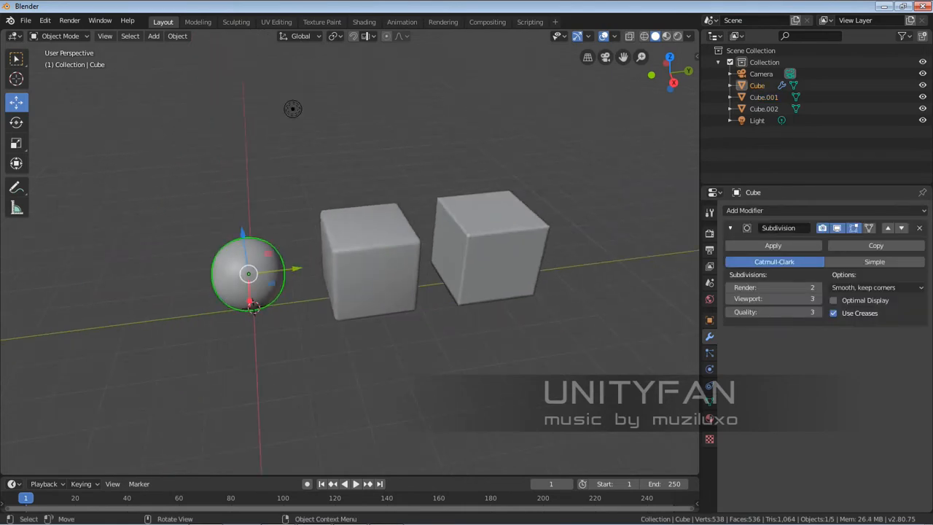
pyautogui.keyDown('shift'); pyautogui.moveTo(292, 109); pyautogui.dragTo(125, 91, button='middle'); pyautogui.keyUp('shift')
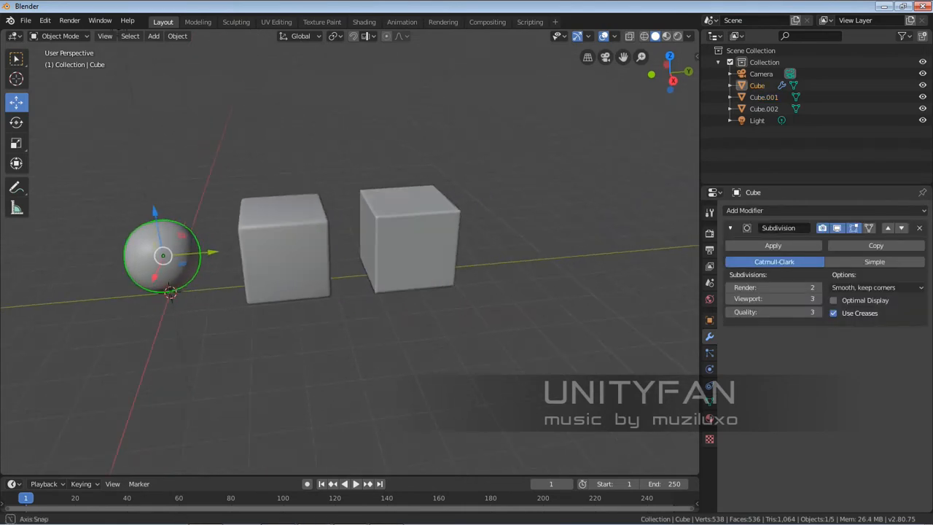
pyautogui.hotkey('shift', 'd')
pyautogui.press('y')
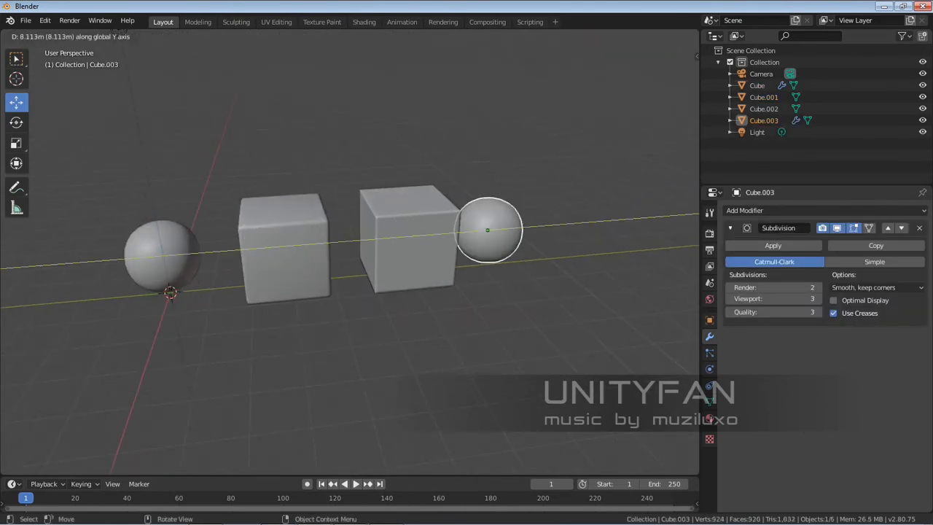
pyautogui.click(563, 224)
pyautogui.keyDown('shift'); pyautogui.moveTo(564, 225); pyautogui.dragTo(414, 251, button='middle'); pyautogui.keyUp('shift')
pyautogui.scroll(3, 348, 239)
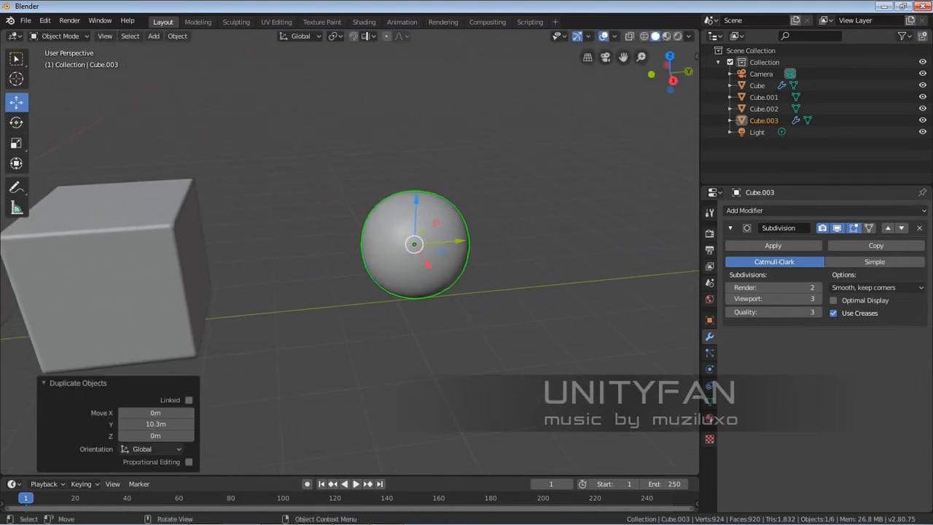
pyautogui.press('g')
pyautogui.press('Return')
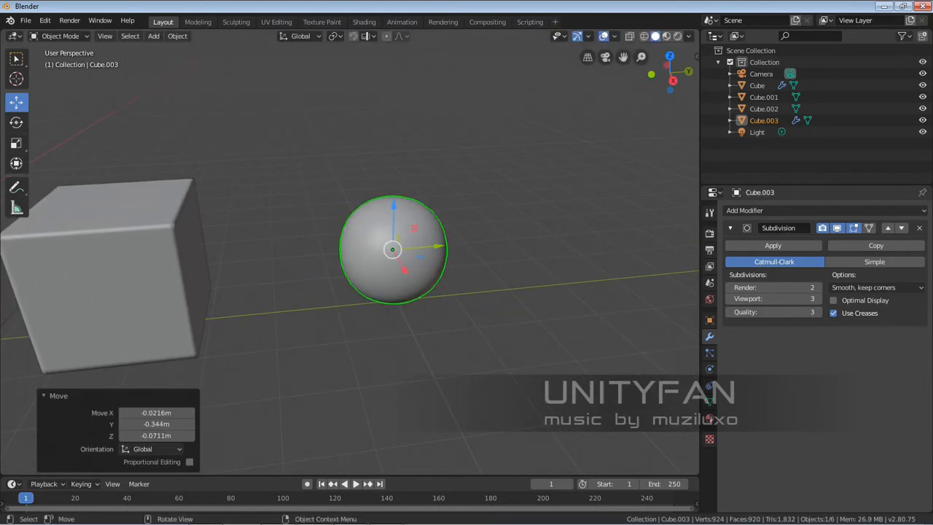
# Knife-cut one side face of the copied cube's mesh in Edit Mode, just below and parallel to its selected top edge
pyautogui.press('Tab')
pyautogui.moveTo(399, 251); pyautogui.dragTo(397, 234, button='middle')
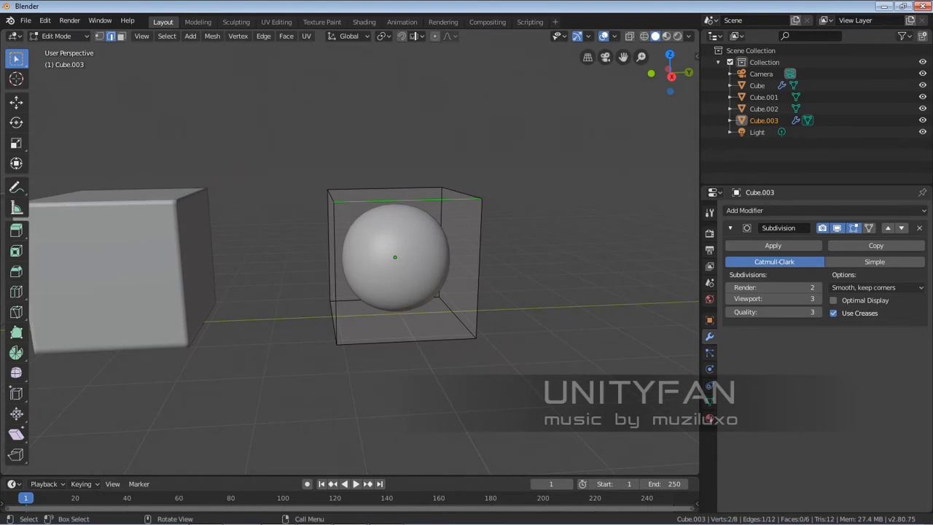
pyautogui.scroll(5, 394, 277)
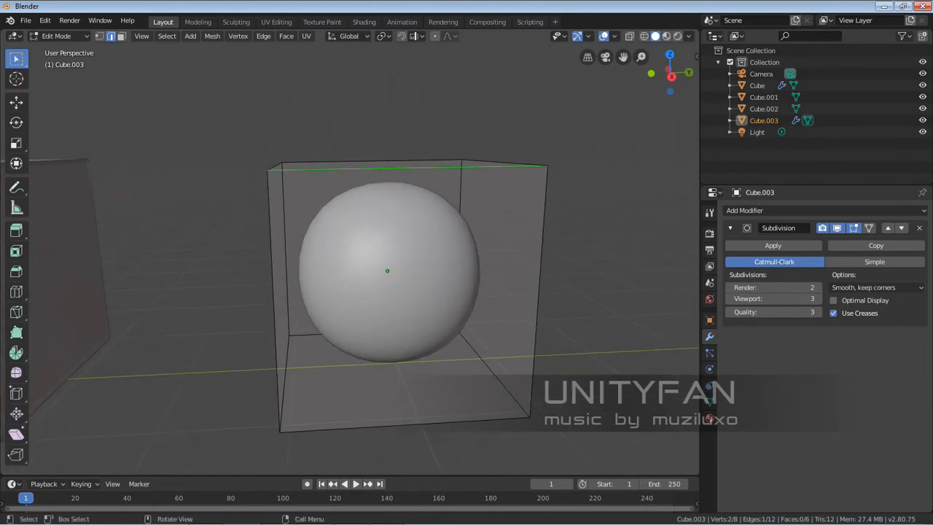
pyautogui.moveTo(394, 277); pyautogui.dragTo(376, 255, button='middle')
pyautogui.scroll(1, 394, 277)
pyautogui.scroll(1, 365, 248)
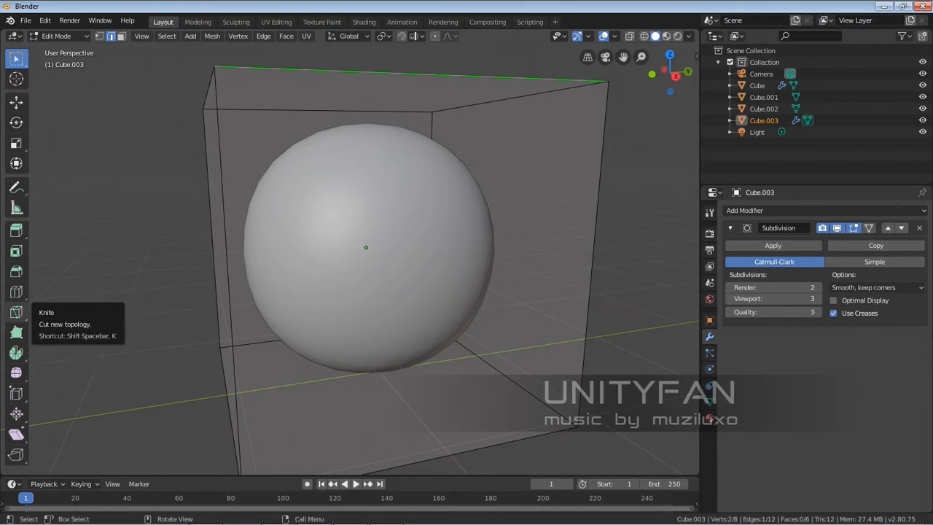
pyautogui.press('k')
pyautogui.scroll(-2, 360, 159)
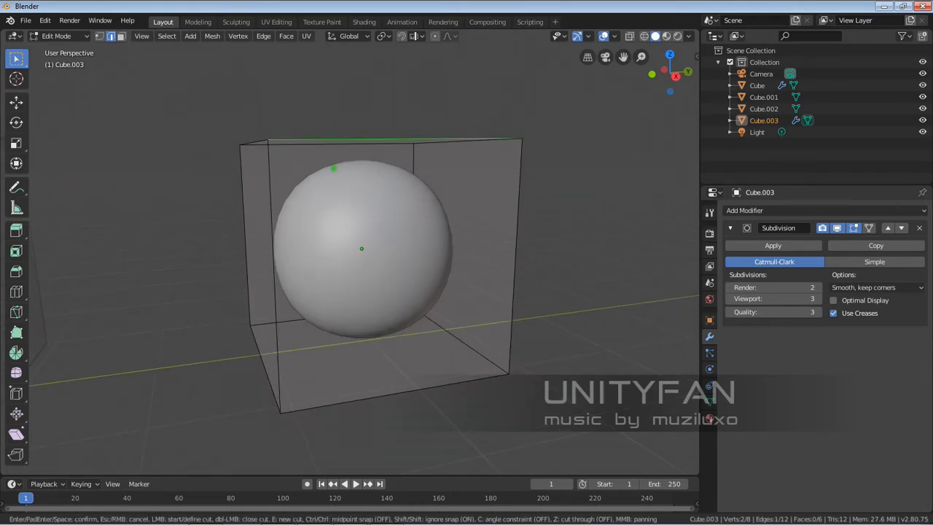
pyautogui.moveTo(350, 164); pyautogui.dragTo(250, 246, button='middle')
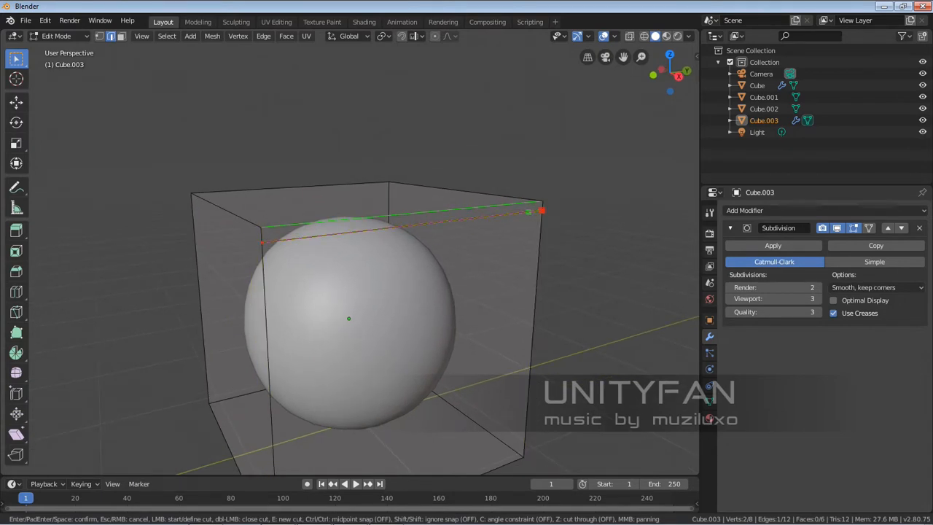
pyautogui.press('Return')
# Examine how the cut affects the copy's smoothed shape in both Object Mode and Edit Mode
pyautogui.scroll(1, 542, 211)
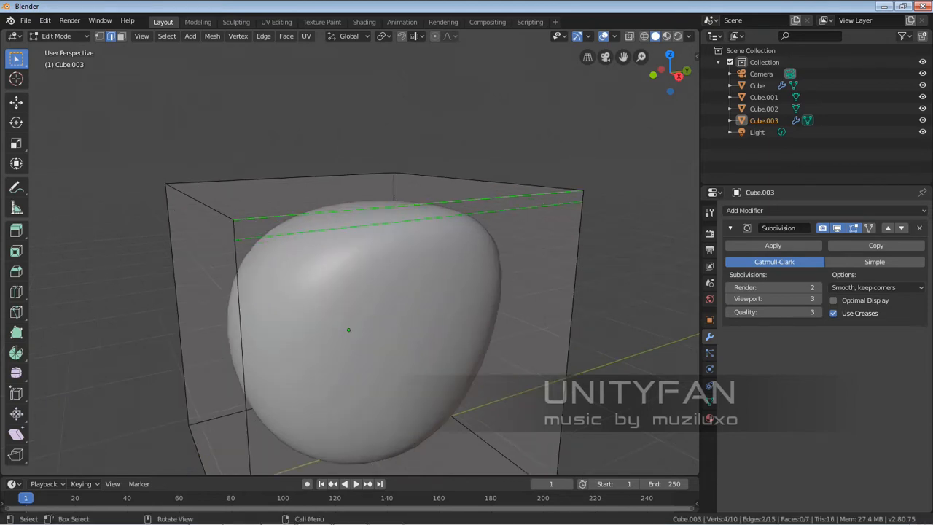
pyautogui.scroll(-2, 350, 255)
pyautogui.moveTo(350, 256); pyautogui.dragTo(386, 248, button='middle')
pyautogui.press('Tab')
pyautogui.press('Tab')
pyautogui.scroll(1, 364, 252)
pyautogui.press('Tab')
pyautogui.press('Tab')
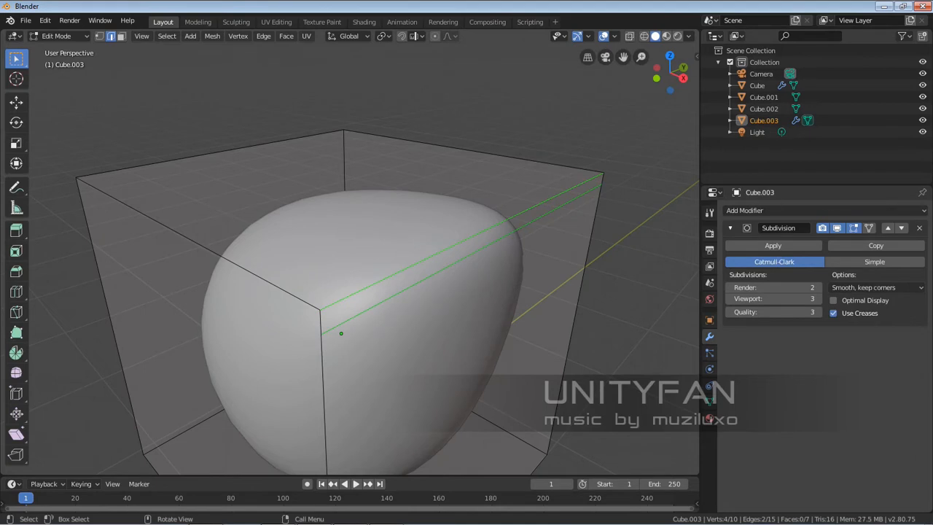
# Knife-cut the copy's top face with a second line close and parallel to the same top edge
pyautogui.press('k')
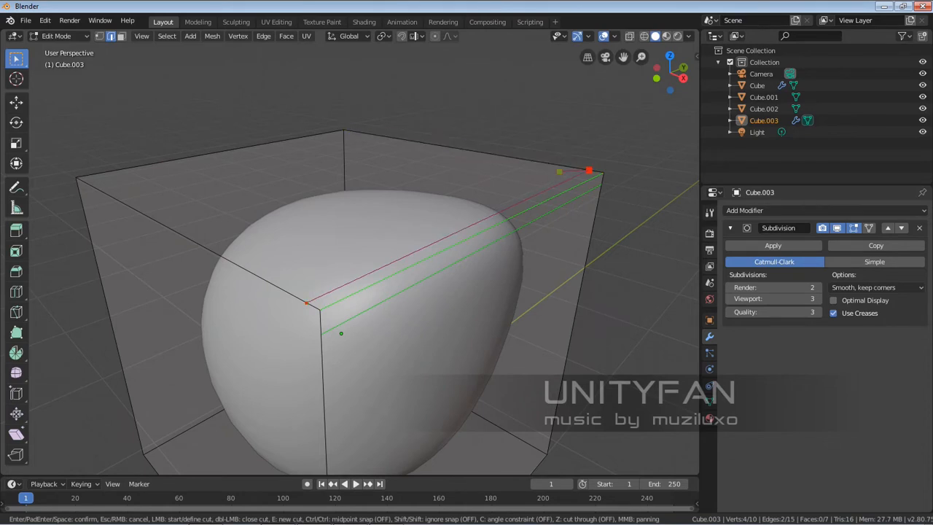
pyautogui.click(589, 171)
pyautogui.press('Return')
# Return to Object Mode, deselect everything and examine the knife-cut copy's smoothing along the edge between the cuts
pyautogui.scroll(-4, 589, 170)
pyautogui.moveTo(589, 170); pyautogui.dragTo(350, 175, button='middle')
pyautogui.press('Tab')
pyautogui.scroll(4, 397, 179)
pyautogui.hotkey('alt', 'a')
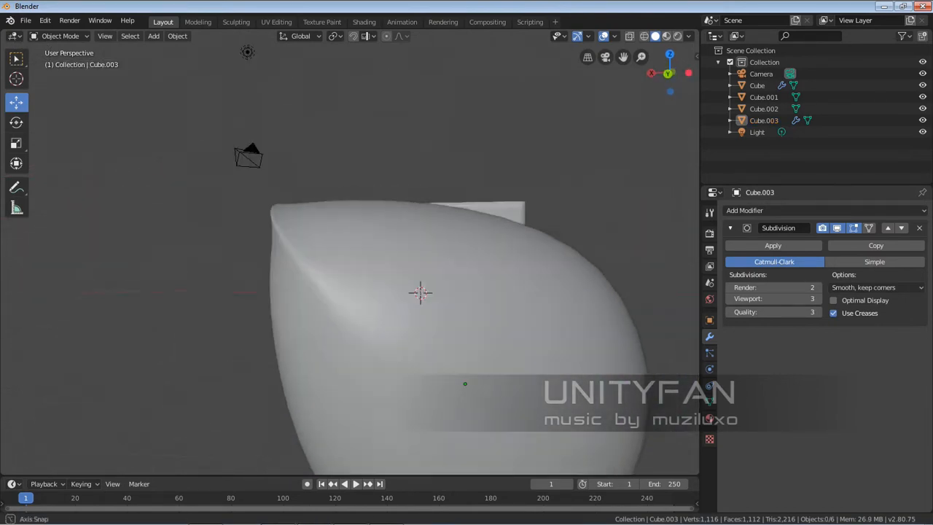
pyautogui.moveTo(465, 384); pyautogui.dragTo(452, 186, button='middle')
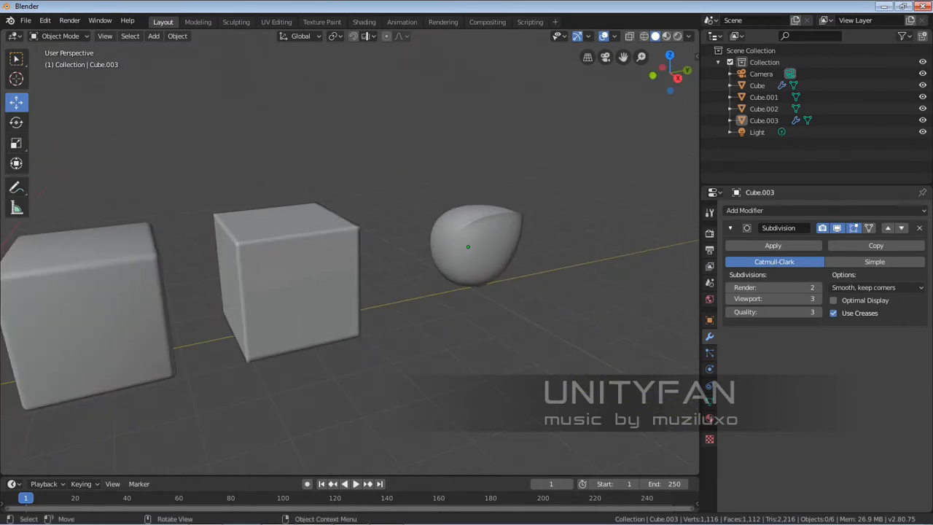
# Compare the knife-cut copy with the sphere-shaped, beveled and loop-cut cubes, leaving all objects deselected
pyautogui.click(288, 280)
pyautogui.moveTo(189, 110); pyautogui.dragTo(353, 93, button='middle')
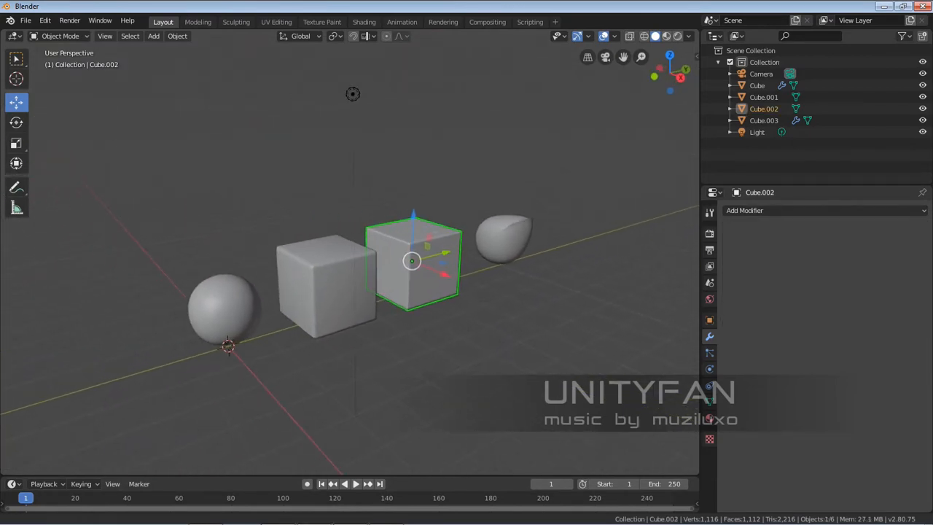
pyautogui.moveTo(353, 219); pyautogui.dragTo(389, 177, button='middle')
pyautogui.hotkey('alt', 'a')
pyautogui.scroll(3, 350, 256)
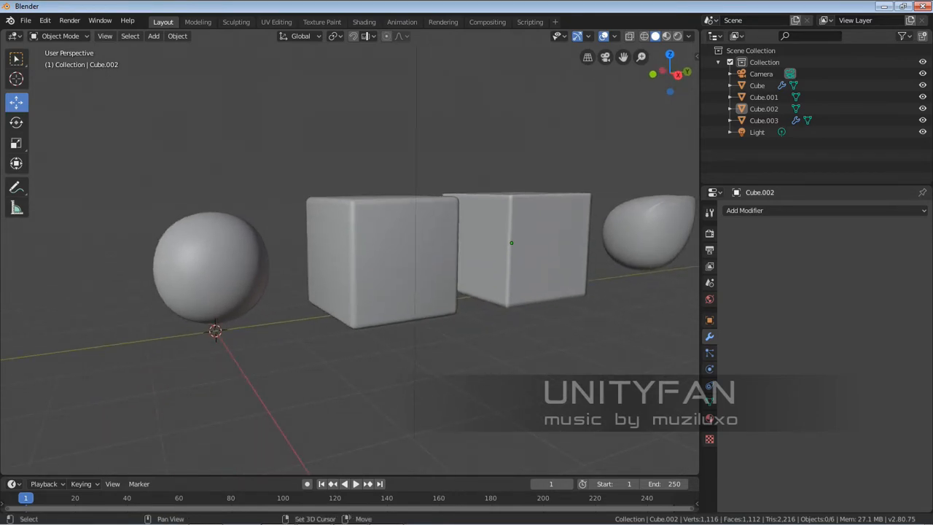
# Add a 2 m plane at the origin and move it along negative X, away from the sphere-shaped cube
pyautogui.hotkey('shift', 'a')
pyautogui.moveTo(371, 298)
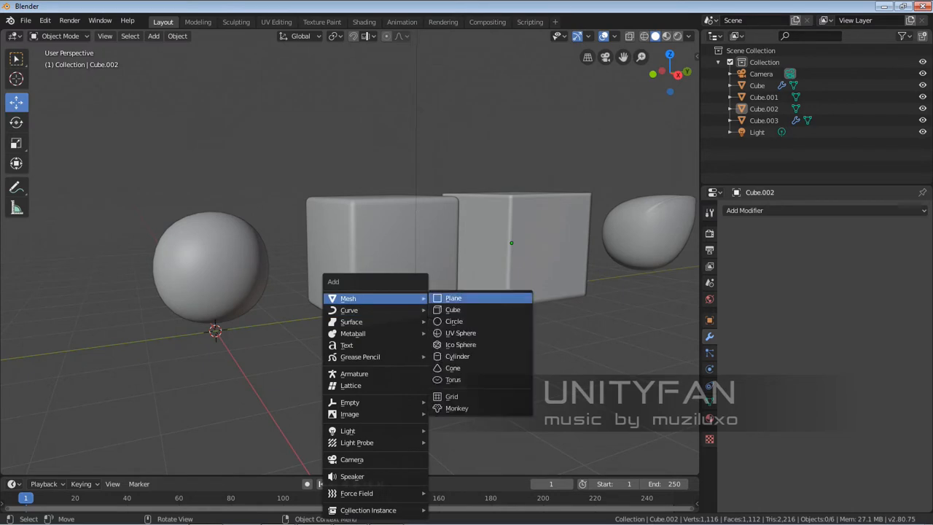
pyautogui.click(455, 298)
pyautogui.moveTo(455, 298); pyautogui.dragTo(502, 313, button='middle')
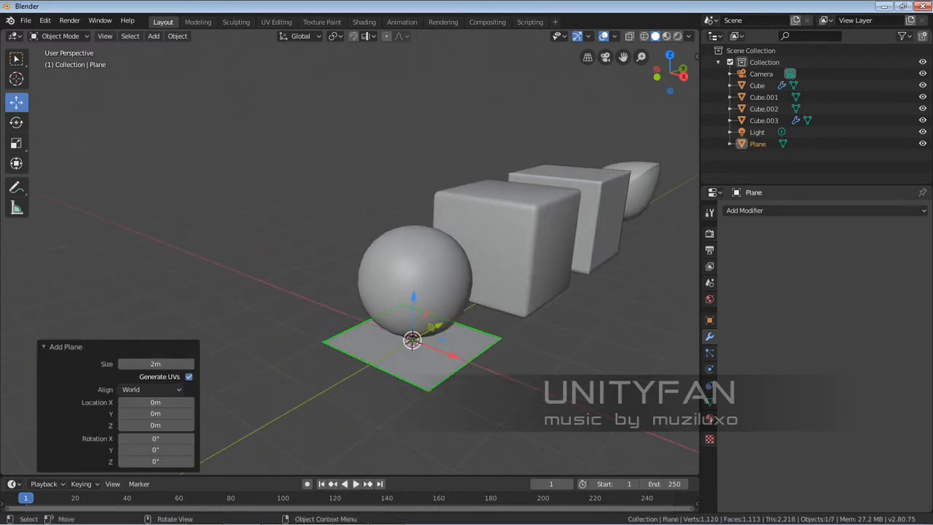
pyautogui.moveTo(452, 355); pyautogui.dragTo(286, 288)
pyautogui.scroll(1, 379, 290)
pyautogui.keyDown('shift'); pyautogui.moveTo(286, 289); pyautogui.dragTo(410, 313, button='middle'); pyautogui.keyUp('shift')
pyautogui.scroll(1, 379, 291)
# Raise the plane's mesh about 2.44 m along Z in Edit Mode
pyautogui.press('Tab')
pyautogui.scroll(-2, 397, 287)
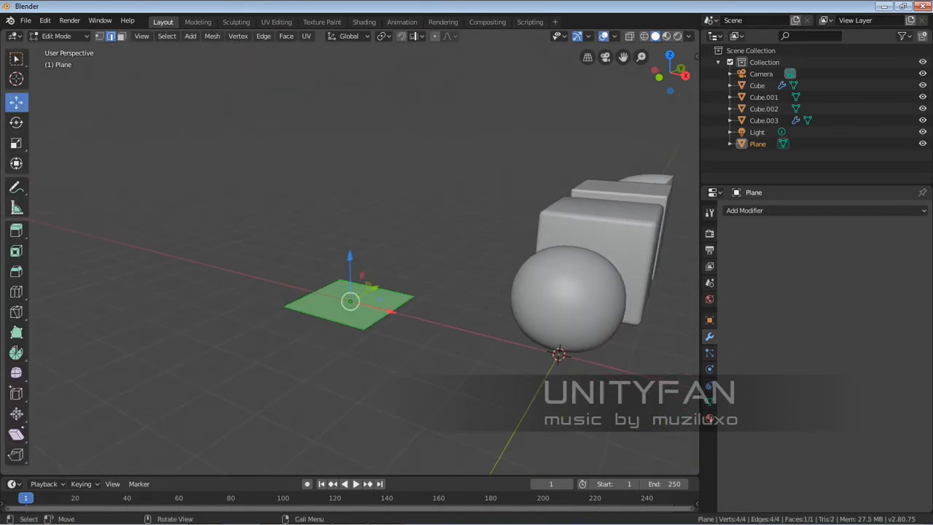
pyautogui.moveTo(350, 256); pyautogui.dragTo(350, 143)
pyautogui.scroll(2, 350, 143)
pyautogui.keyDown('shift'); pyautogui.moveTo(350, 143); pyautogui.dragTo(363, 187, button='middle'); pyautogui.keyUp('shift')
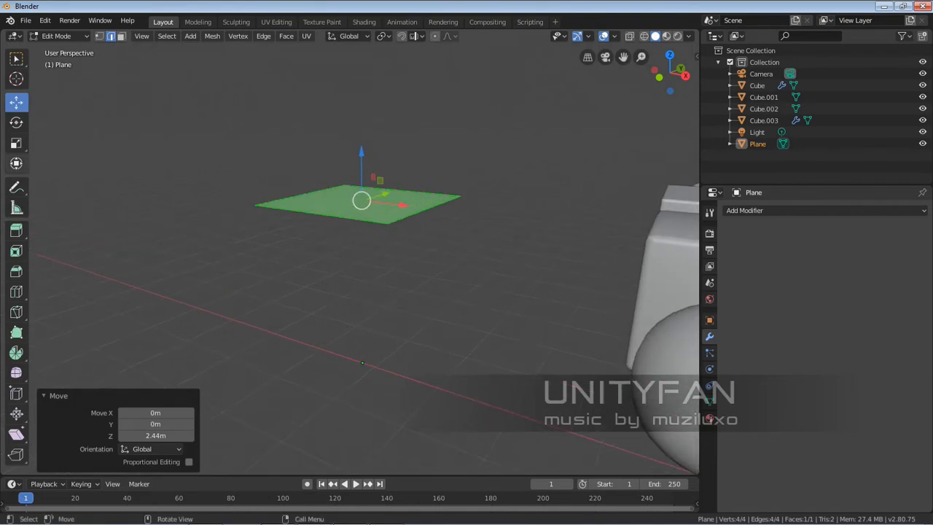
# Move the plane's far edge up along Z and across along X so that the face stands as an upright panel
pyautogui.click(300, 195)
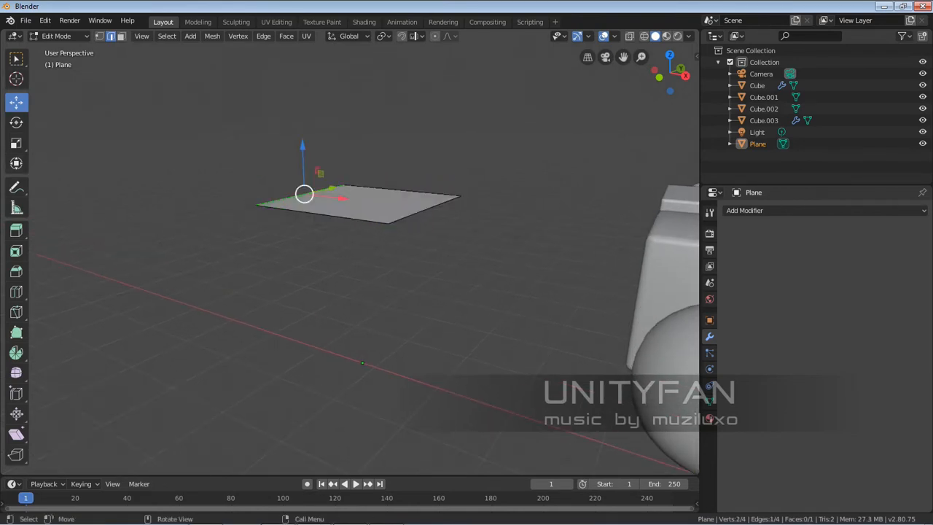
pyautogui.moveTo(300, 195); pyautogui.dragTo(327, 208, button='middle')
pyautogui.moveTo(327, 196); pyautogui.dragTo(399, 211)
pyautogui.moveTo(374, 169); pyautogui.dragTo(373, 49)
pyautogui.moveTo(419, 99); pyautogui.dragTo(482, 104)
pyautogui.moveTo(482, 104); pyautogui.dragTo(352, 110, button='middle')
pyautogui.moveTo(373, 131); pyautogui.dragTo(411, 132)
pyautogui.moveTo(410, 131)
pyautogui.mouseDown(button='middle')
pyautogui.moveTo(439, 137)
pyautogui.moveTo(411, 150)
pyautogui.mouseUp(button='middle')
pyautogui.moveTo(366, 58); pyautogui.dragTo(367, 71)
pyautogui.moveTo(414, 118); pyautogui.dragTo(402, 118)
pyautogui.moveTo(403, 118); pyautogui.dragTo(419, 115, button='middle')
# Extrude the upright panel's side edge along negative Y into a second face and select the new face's bottom edge
pyautogui.click(282, 177)
pyautogui.keyDown('shift'); pyautogui.moveTo(282, 177); pyautogui.dragTo(309, 166, button='middle'); pyautogui.keyUp('shift')
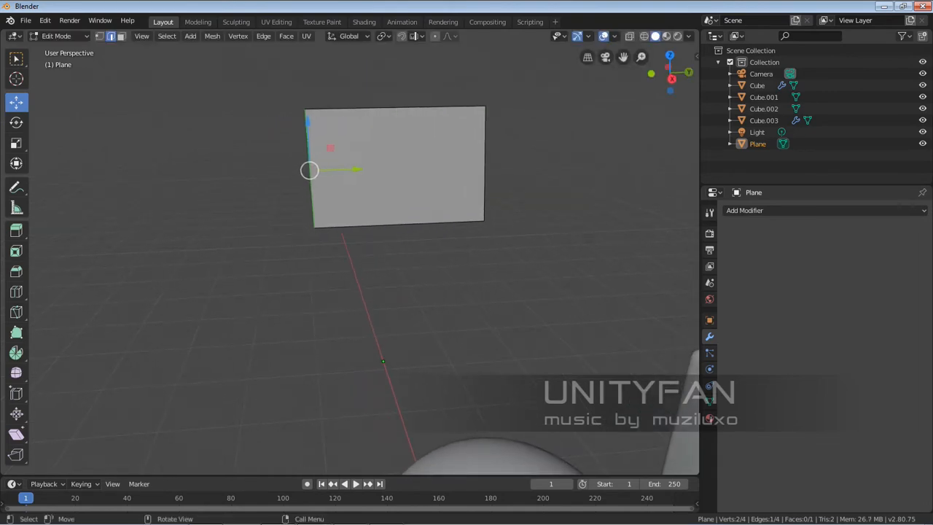
pyautogui.press('e')
pyautogui.press('y')
pyautogui.click(161, 173)
pyautogui.click(243, 231)
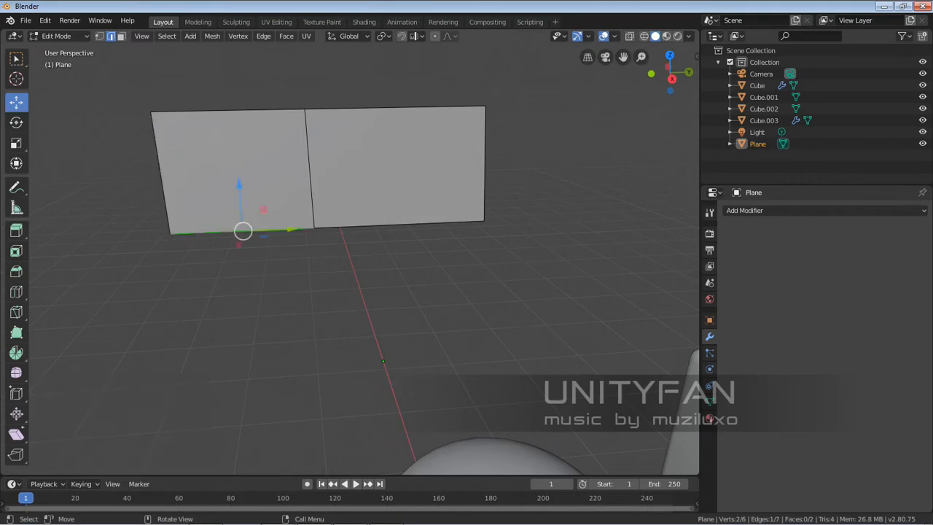
pyautogui.moveTo(243, 231); pyautogui.dragTo(255, 227, button='middle')
pyautogui.press('r')
pyautogui.press('z')
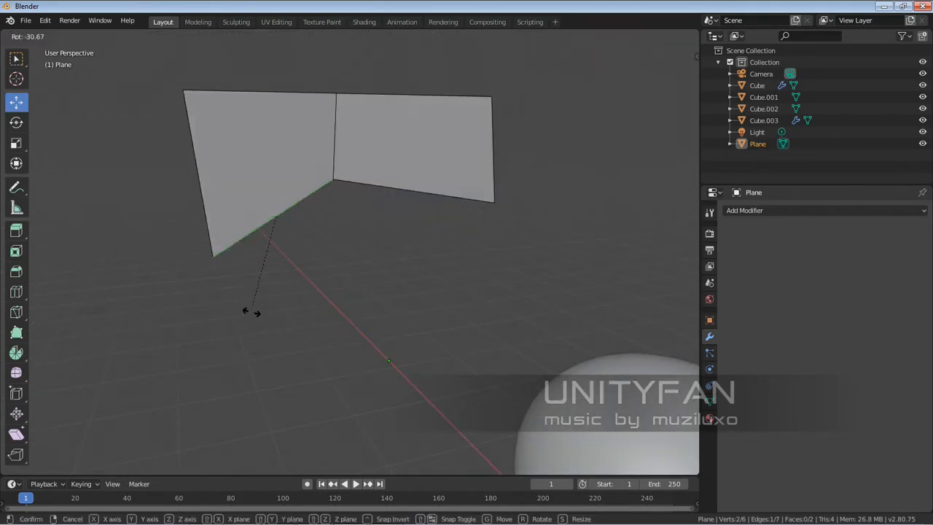
pyautogui.rightClick(253, 311)
# Extrude the selected bottom edge about 1.54 m down along Z to form the first leg of the arch
pyautogui.press('e')
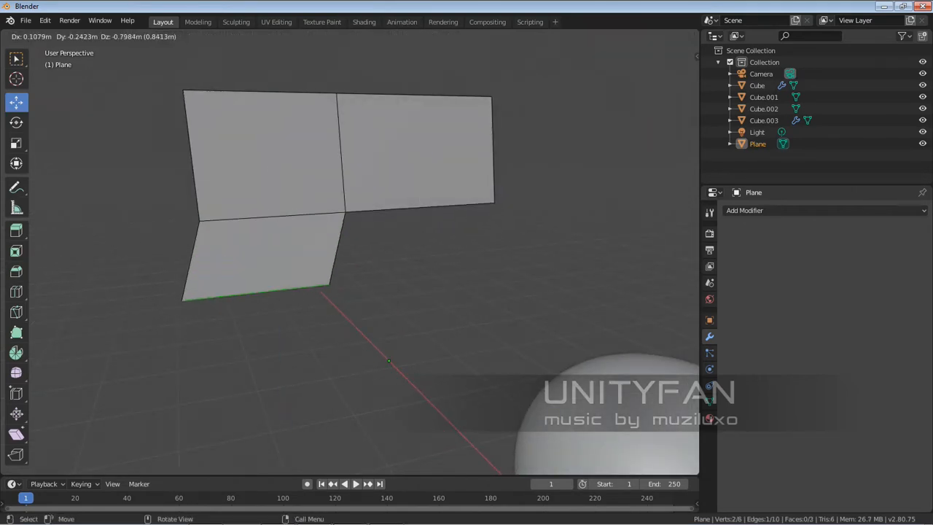
pyautogui.press('z')
pyautogui.click(253, 442)
# Extrude the panel's opposite side edge about 1.62 m along positive Y into a third upper face
pyautogui.moveTo(393, 241); pyautogui.dragTo(346, 245, button='middle')
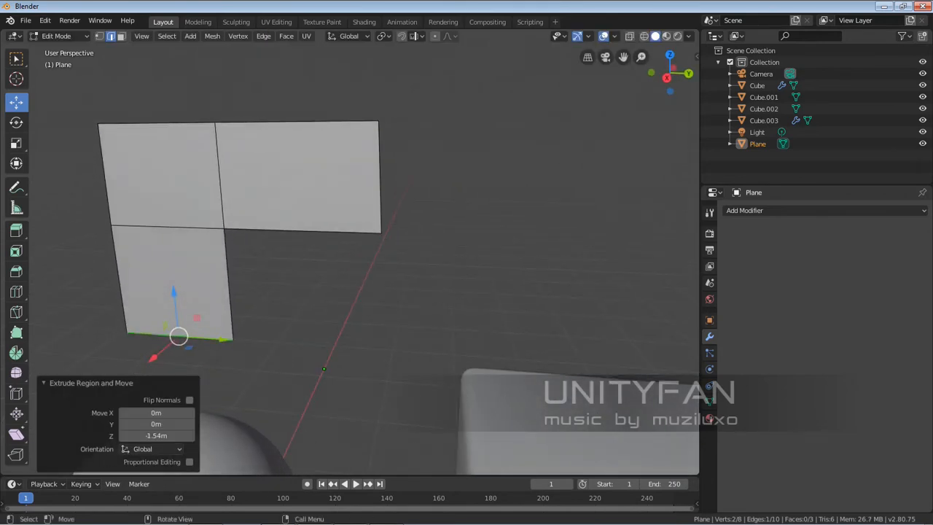
pyautogui.click(380, 179)
pyautogui.press('e')
pyautogui.press('y')
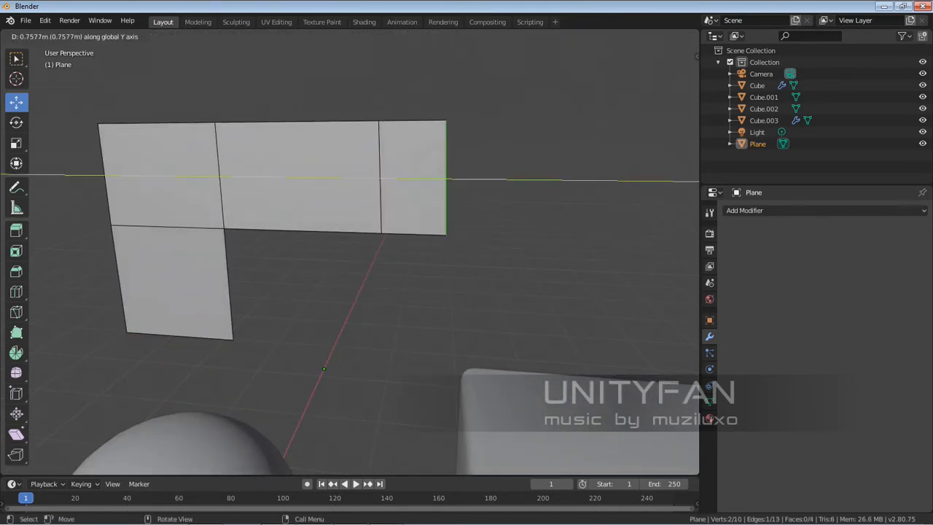
pyautogui.click(524, 179)
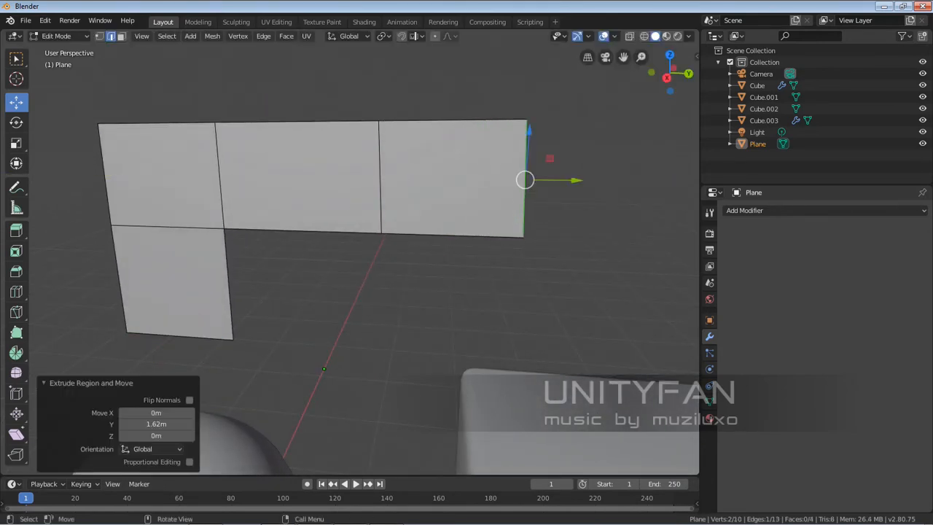
# Extrude the third face's bottom edge about 1.43 m down along Z to form the second leg
pyautogui.click(473, 235)
pyautogui.press('e')
pyautogui.press('z')
pyautogui.click(445, 348)
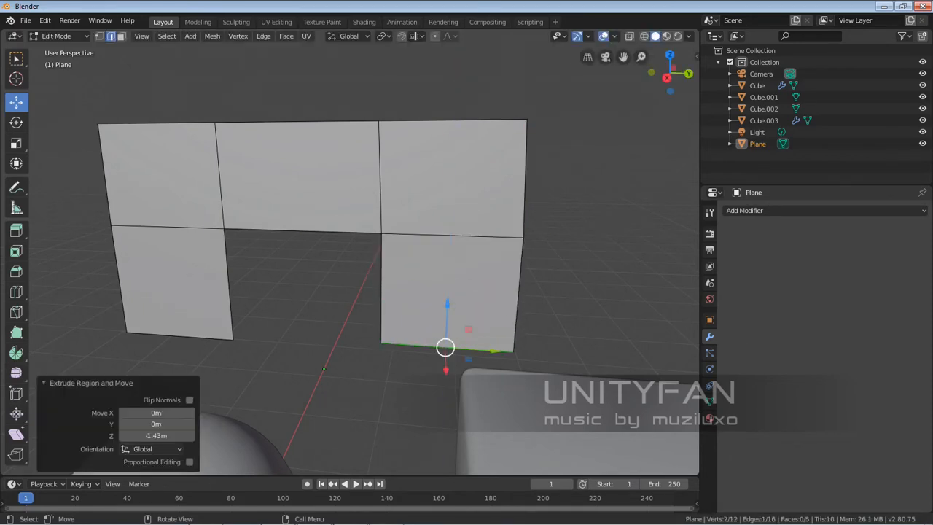
# Widen the opening by moving the legs' inner bottom vertices outward along Y, the first about 0.74 m and the second about 0.76 m
pyautogui.moveTo(445, 349)
pyautogui.mouseDown(button='middle')
pyautogui.moveTo(484, 340)
pyautogui.moveTo(437, 356)
pyautogui.mouseUp(button='middle')
pyautogui.scroll(-2, 484, 340)
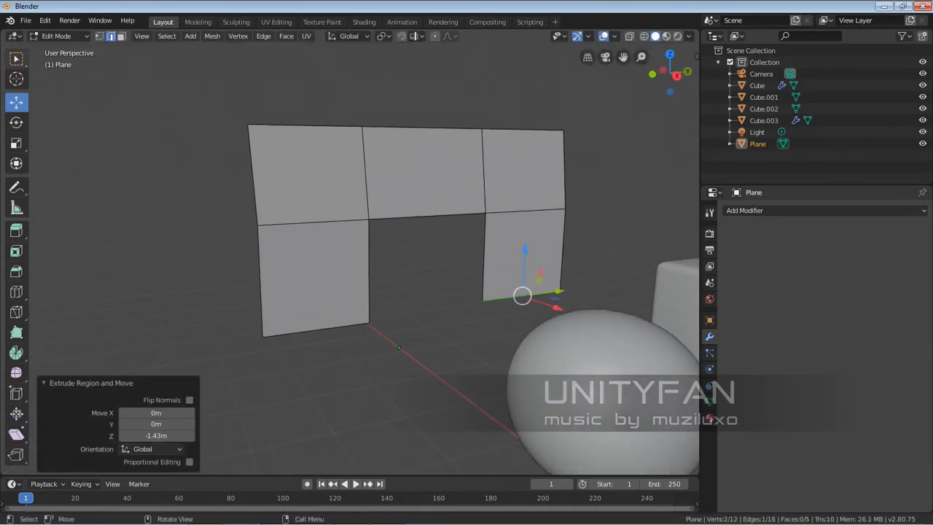
pyautogui.press('1')
pyautogui.click(369, 323)
pyautogui.moveTo(369, 323); pyautogui.dragTo(328, 333, button='middle')
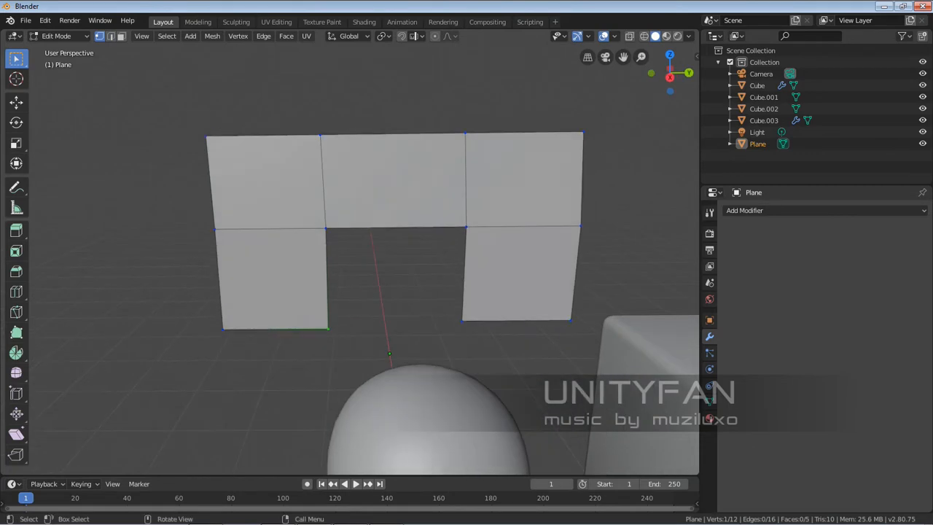
pyautogui.click(16, 102)
pyautogui.moveTo(364, 329); pyautogui.dragTo(315, 329)
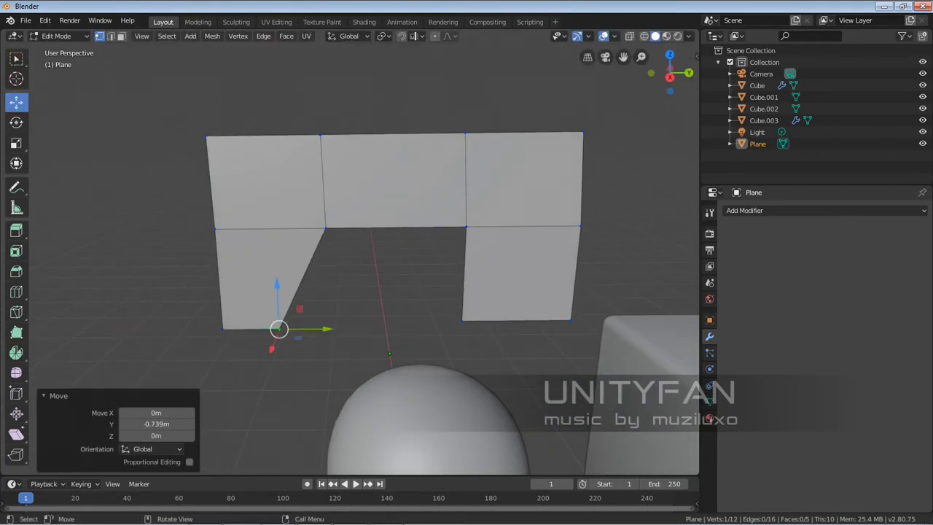
pyautogui.click(463, 321)
pyautogui.moveTo(509, 321); pyautogui.dragTo(562, 320)
# Select the whole top row of vertices and lower it about 0.47 m along Z
pyautogui.moveTo(562, 319); pyautogui.dragTo(627, 361, button='middle')
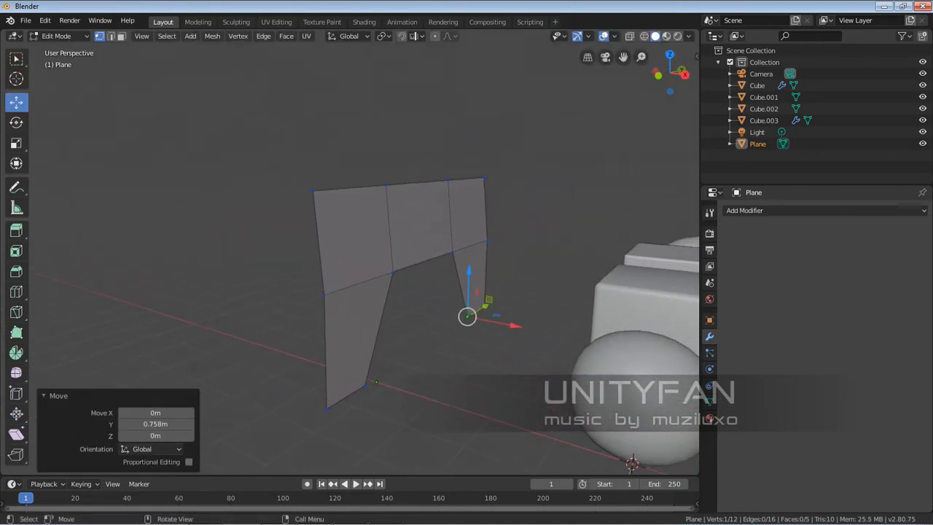
pyautogui.scroll(2, 627, 360)
pyautogui.click(532, 150)
pyautogui.keyDown('shift'); pyautogui.click(282, 141); pyautogui.keyUp('shift')
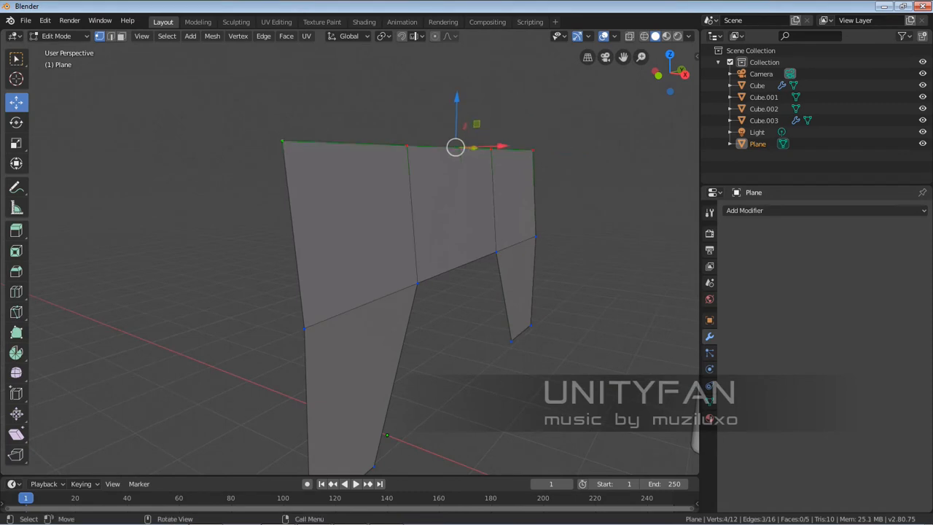
pyautogui.moveTo(284, 144); pyautogui.dragTo(273, 150, button='middle')
pyautogui.moveTo(455, 102); pyautogui.dragTo(455, 145)
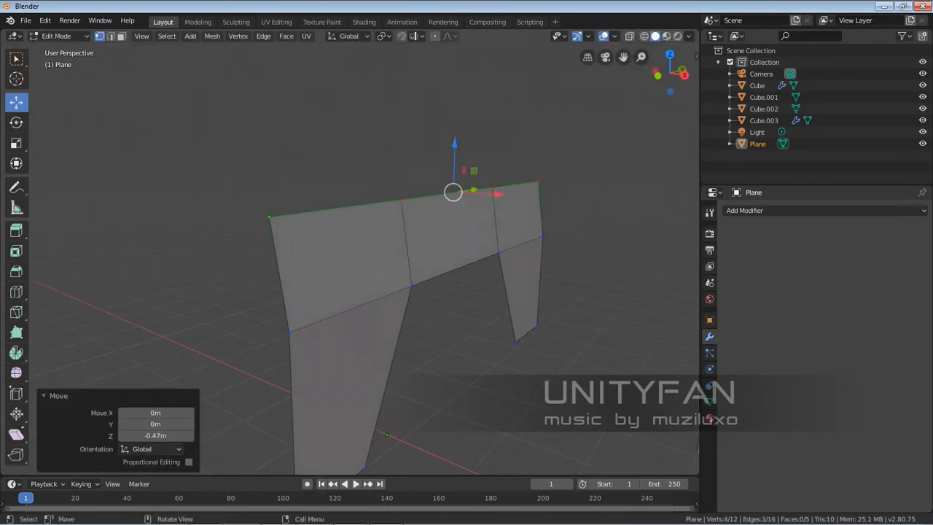
# Extrude the top edges backward along negative X and raise the new edge row about 0.155 m along Z
pyautogui.press('2')
pyautogui.moveTo(455, 146); pyautogui.dragTo(491, 151, button='middle')
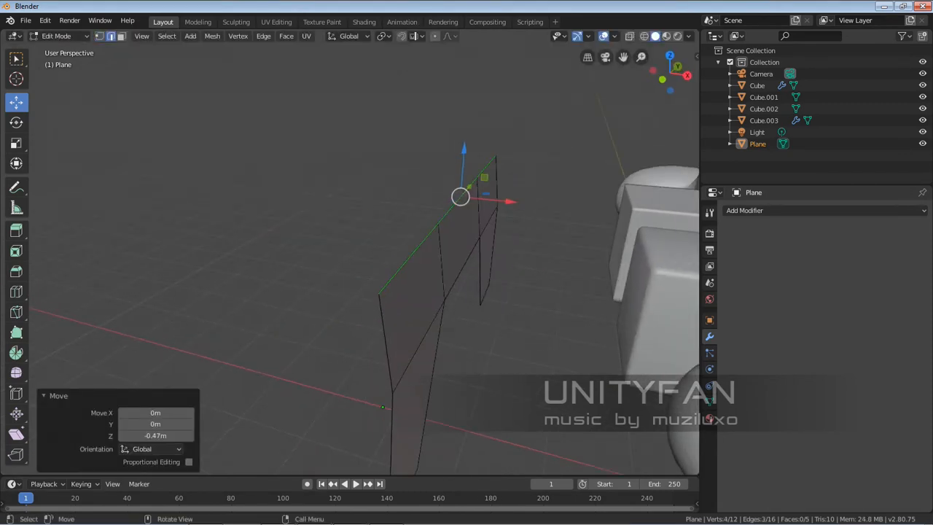
pyautogui.press('e')
pyautogui.press('x')
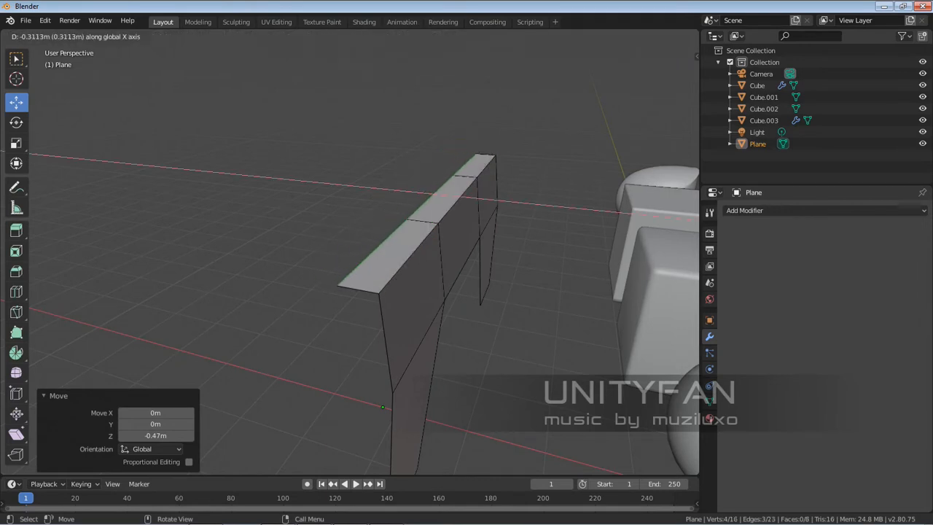
pyautogui.click(440, 151)
pyautogui.moveTo(440, 151); pyautogui.dragTo(423, 135, button='middle')
pyautogui.moveTo(427, 155); pyautogui.dragTo(427, 139)
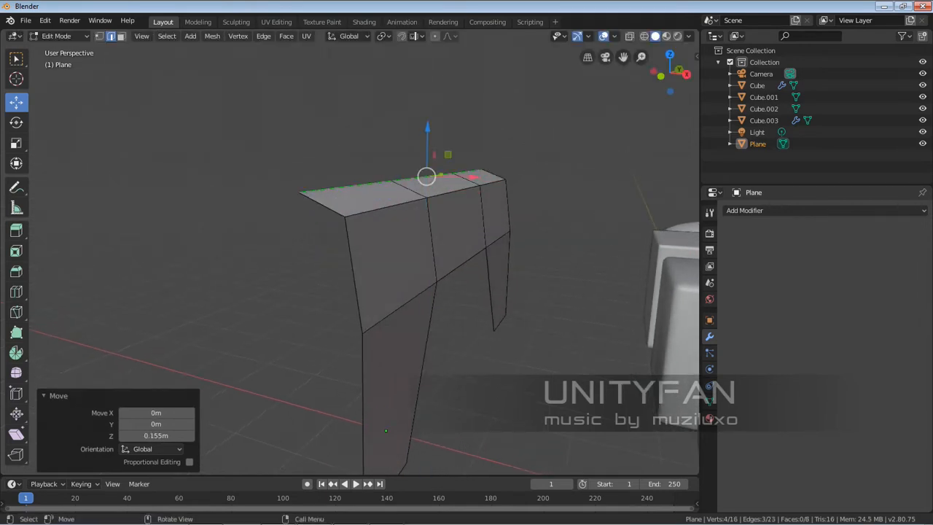
# Select the three edges around the arch opening and extrude them outward along positive X
pyautogui.moveTo(427, 138); pyautogui.dragTo(394, 150, button='middle')
pyautogui.press('Tab')
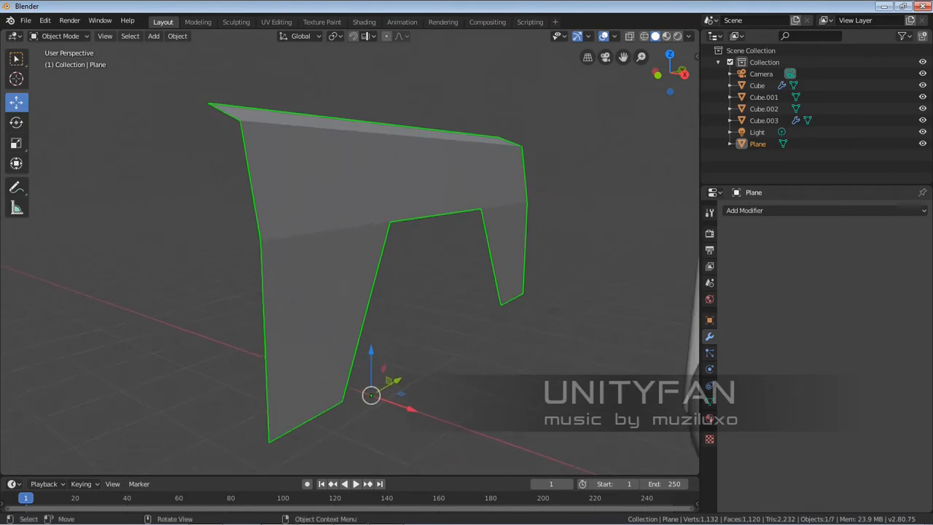
pyautogui.press('Tab')
pyautogui.moveTo(394, 219); pyautogui.dragTo(342, 233, button='middle')
pyautogui.click(315, 312)
pyautogui.keyDown('shift'); pyautogui.click(511, 268); pyautogui.keyUp('shift')
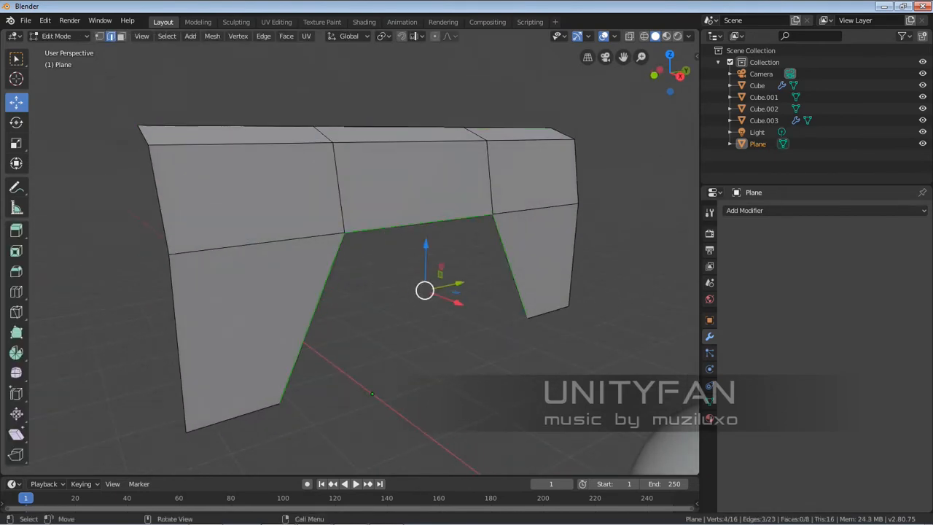
pyautogui.moveTo(511, 268); pyautogui.dragTo(532, 268, button='middle')
pyautogui.press('e')
pyautogui.press('x')
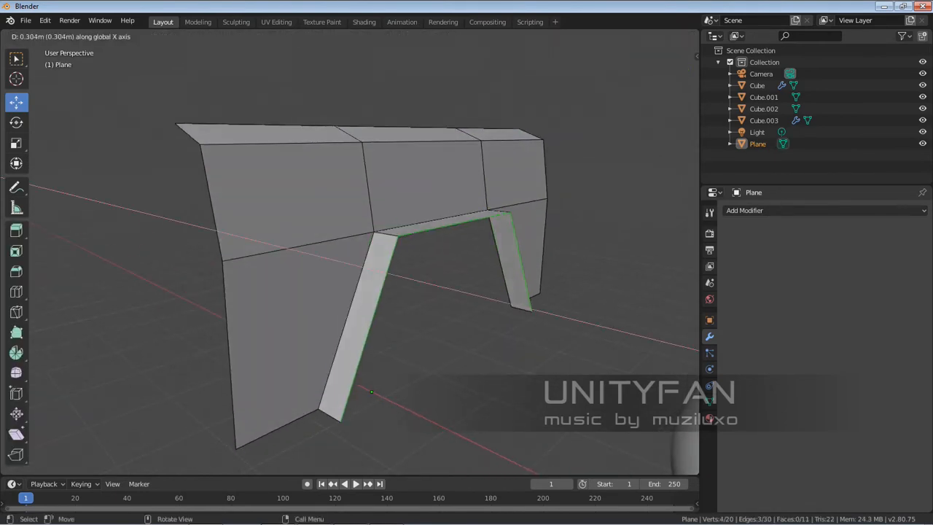
pyautogui.click(474, 295)
# Scale the extruded opening edges to about 0.77 and lower them about 0.1 m along Z
pyautogui.moveTo(474, 296); pyautogui.dragTo(474, 258, button='middle')
pyautogui.press('s')
pyautogui.click(529, 323)
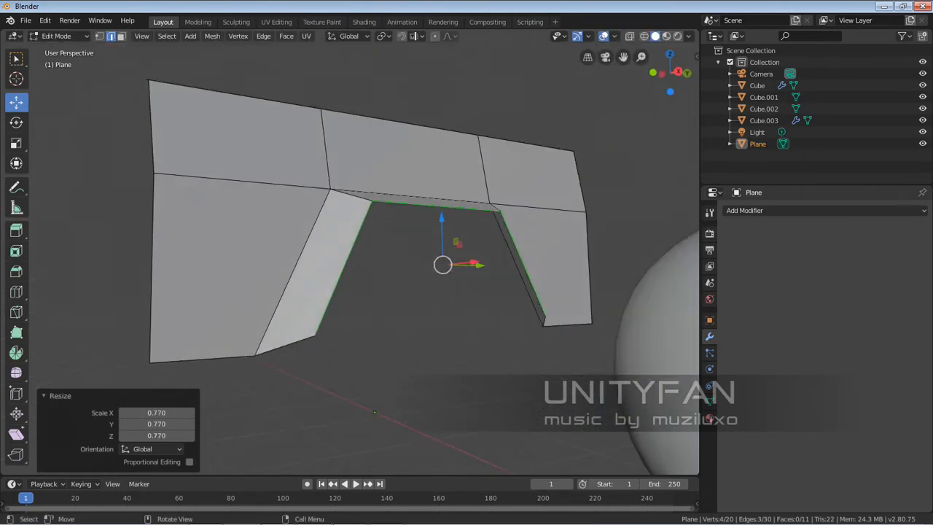
pyautogui.moveTo(443, 223); pyautogui.dragTo(442, 232)
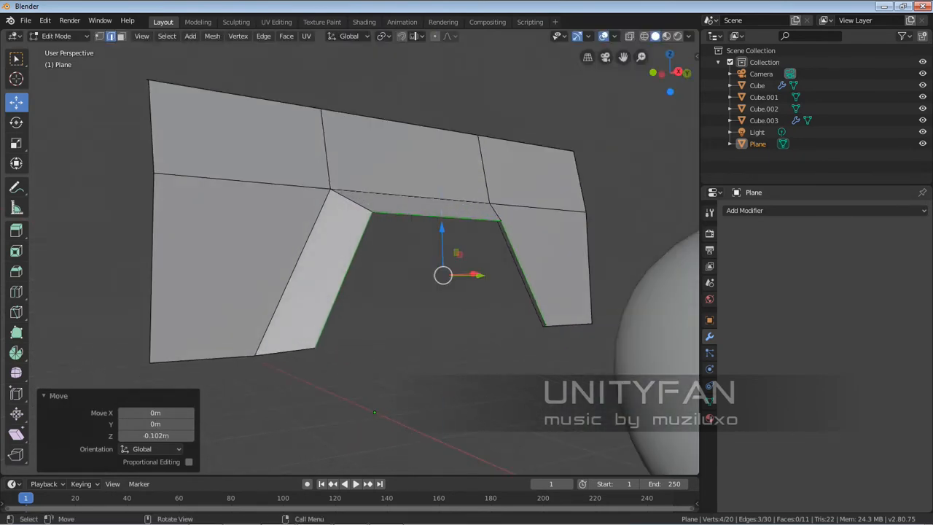
# Extrude the opening edges in place, scale them inward into an inner rim and lower them about 0.12 m along Z
pyautogui.press('e')
pyautogui.press('Escape')
pyautogui.press('s')
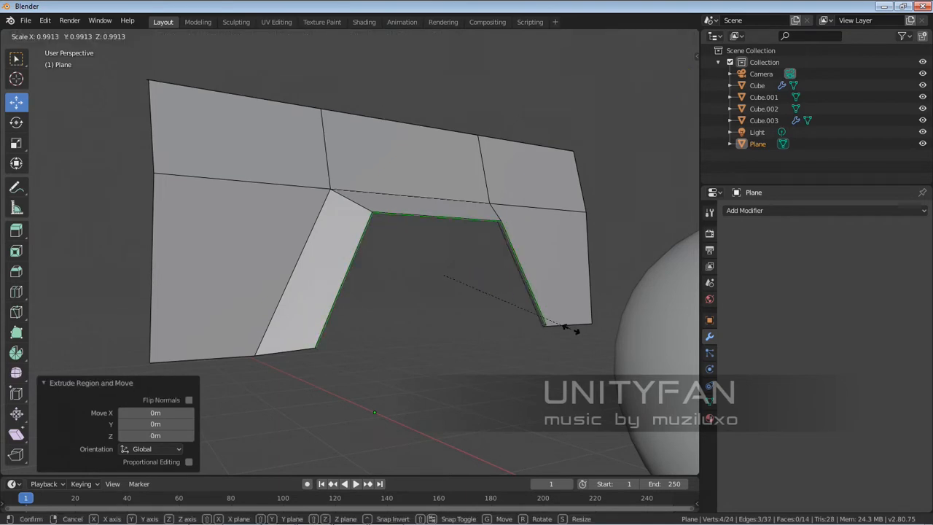
pyautogui.click(546, 326)
pyautogui.moveTo(442, 230); pyautogui.dragTo(442, 243)
# Return to Object Mode and move the arch object about 3.56 m along negative X, away from the other objects
pyautogui.scroll(-3, 442, 243)
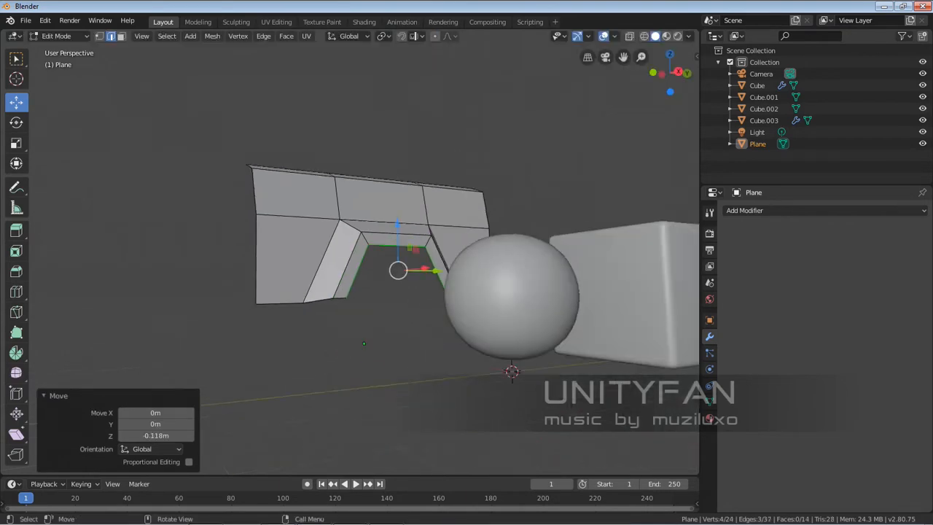
pyautogui.moveTo(442, 243); pyautogui.dragTo(529, 281, button='middle')
pyautogui.press('Tab')
pyautogui.moveTo(407, 333); pyautogui.dragTo(268, 307)
pyautogui.keyDown('shift'); pyautogui.moveTo(269, 307); pyautogui.dragTo(357, 289, button='middle'); pyautogui.keyUp('shift')
pyautogui.scroll(2, 313, 316)
pyautogui.scroll(2, 313, 316)
pyautogui.scroll(3, 375, 292)
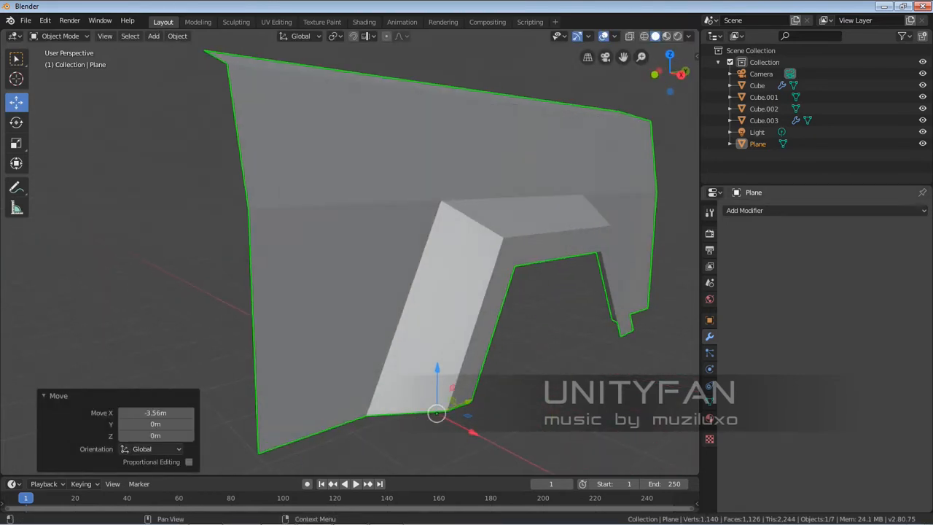
# Add a Solidify modifier to the arch panel
pyautogui.click(824, 210)
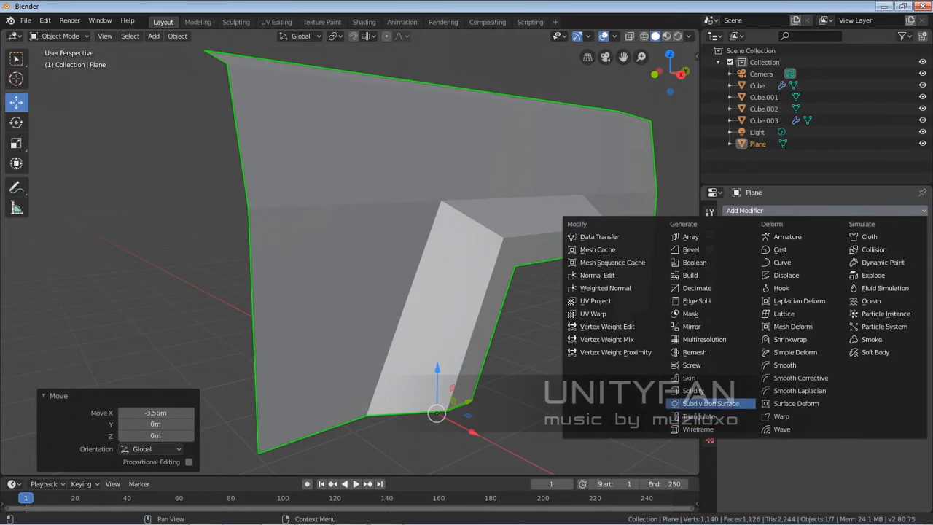
pyautogui.click(693, 391)
pyautogui.moveTo(358, 292); pyautogui.dragTo(461, 390, button='middle')
pyautogui.scroll(3, 461, 307)
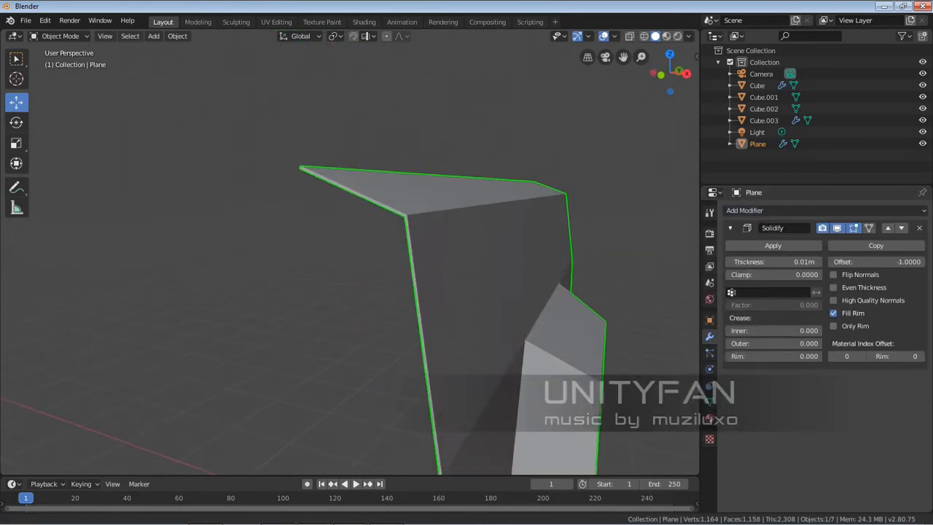
# Set the Solidify thickness to 0.02 m and enable Even Thickness
pyautogui.scroll(2, 461, 390)
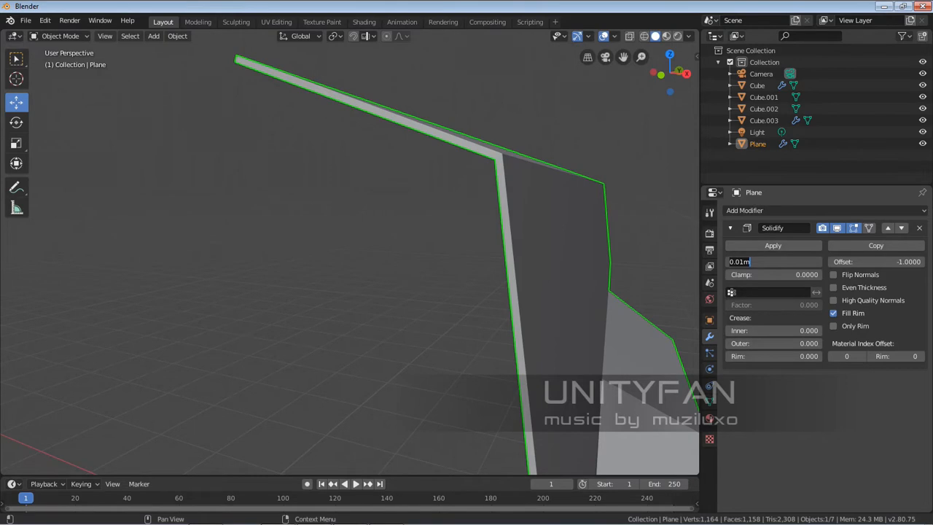
pyautogui.press('Return')
pyautogui.moveTo(466, 292)
pyautogui.mouseDown(button='middle')
pyautogui.moveTo(454, 315)
pyautogui.moveTo(457, 303)
pyautogui.mouseUp(button='middle')
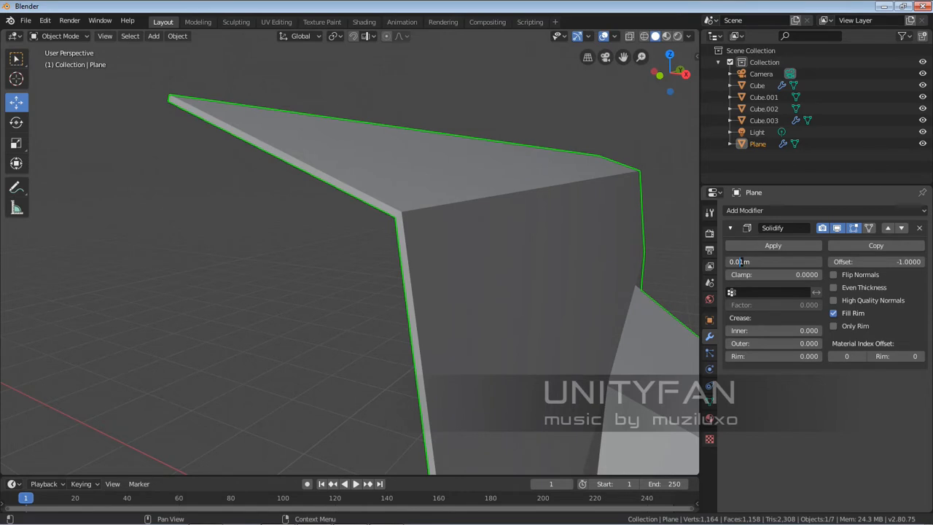
pyautogui.press('Return')
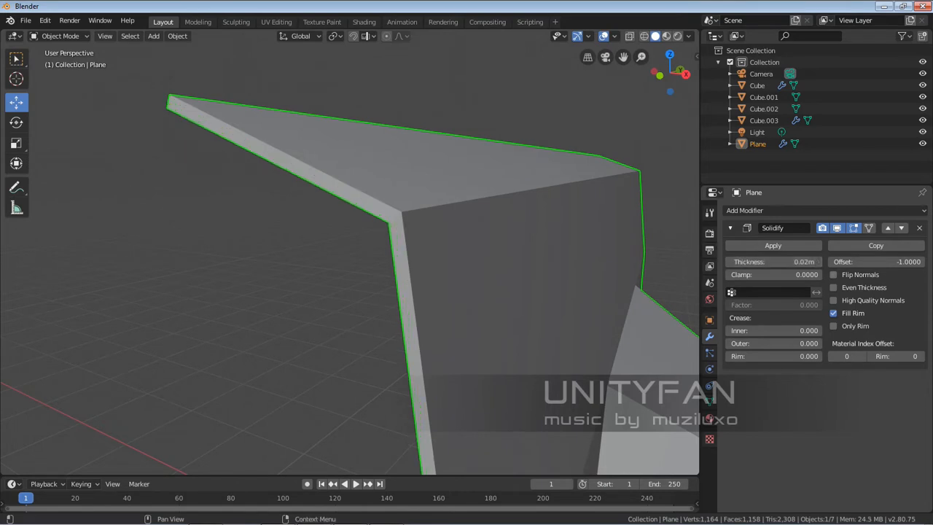
pyautogui.click(834, 287)
# Apply smooth shading to the arch panel
pyautogui.scroll(-6, 350, 255)
pyautogui.hotkey('alt', 'a')
pyautogui.moveTo(467, 292); pyautogui.dragTo(338, 199, button='middle')
pyautogui.scroll(-2, 295, 175)
pyautogui.click(294, 175)
pyautogui.moveTo(338, 199); pyautogui.dragTo(324, 230, button='middle')
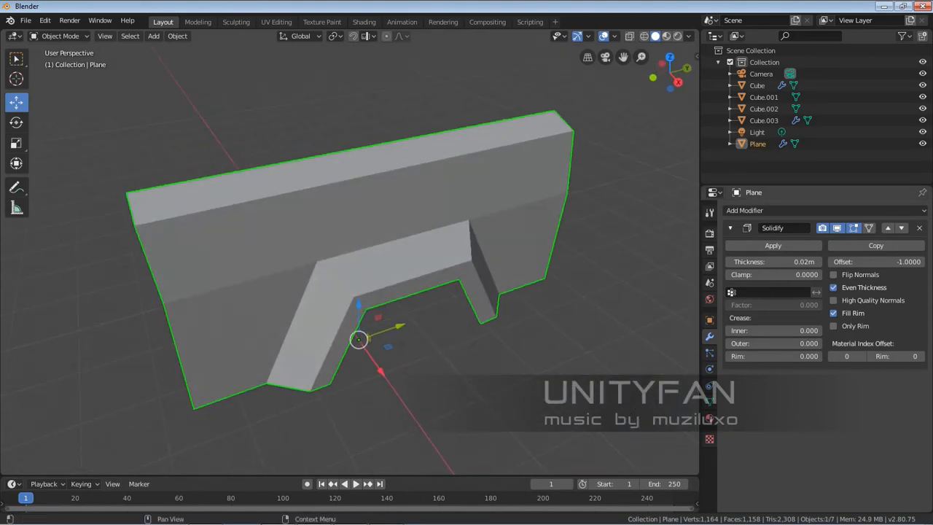
pyautogui.moveTo(410, 257)
pyautogui.mouseDown(button='middle')
pyautogui.moveTo(409, 226)
pyautogui.moveTo(314, 260)
pyautogui.moveTo(328, 228)
pyautogui.moveTo(408, 229)
pyautogui.moveTo(328, 232)
pyautogui.moveTo(284, 211)
pyautogui.mouseUp(button='middle')
pyautogui.rightClick(410, 226)
pyautogui.click(410, 226)
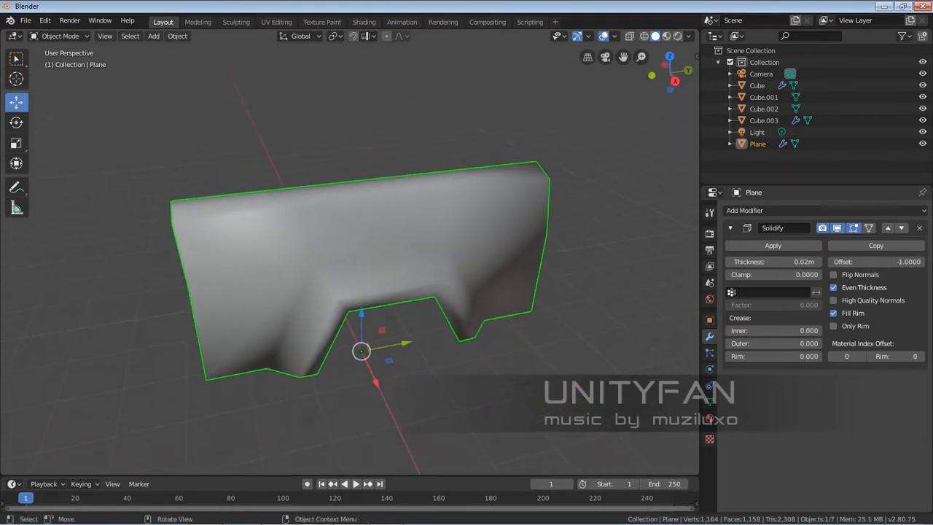
# Add a Subdivision Surface modifier after Solidify and set its viewport subdivisions to 2
pyautogui.scroll(1, 329, 248)
pyautogui.moveTo(328, 248); pyautogui.dragTo(326, 228, button='middle')
pyautogui.scroll(-1, 326, 228)
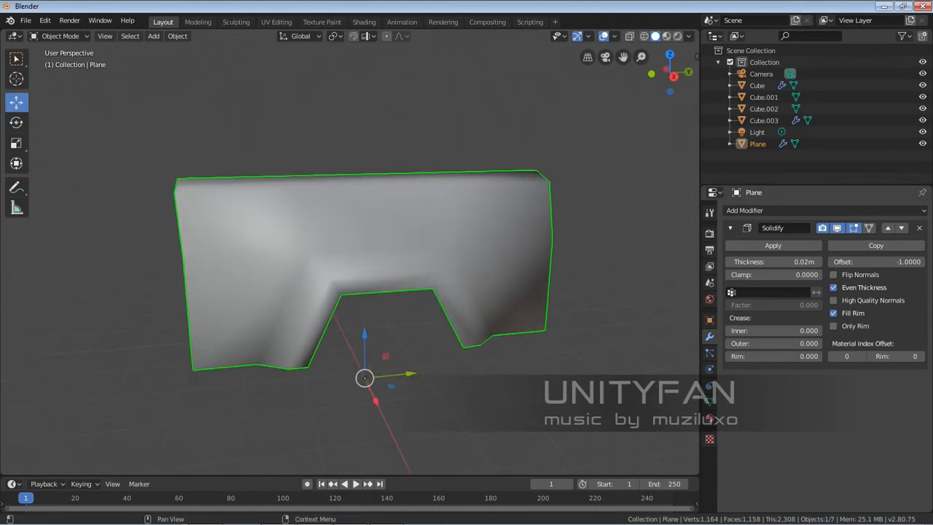
pyautogui.click(744, 210)
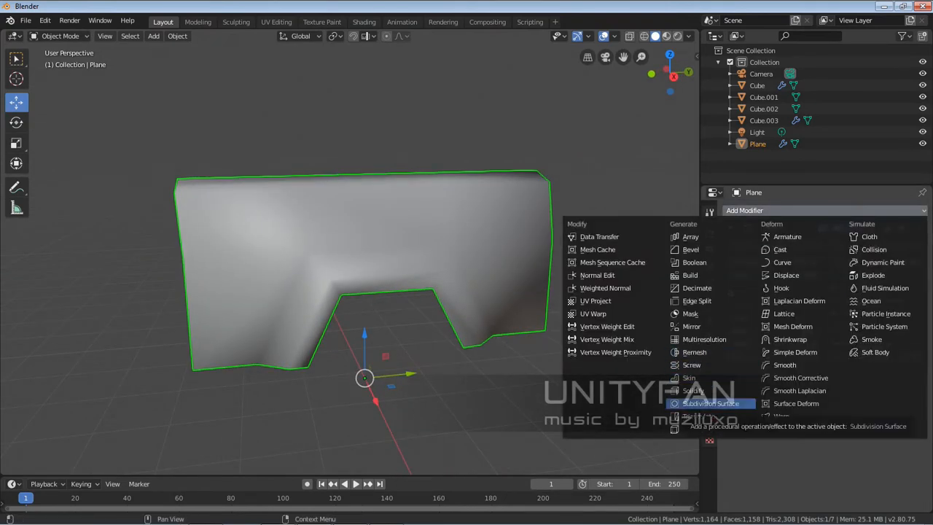
pyautogui.click(711, 403)
pyautogui.moveTo(364, 255); pyautogui.dragTo(397, 264, button='middle')
pyautogui.click(818, 452)
pyautogui.scroll(2, 335, 264)
pyautogui.scroll(-3, 365, 244)
pyautogui.scroll(2, 397, 264)
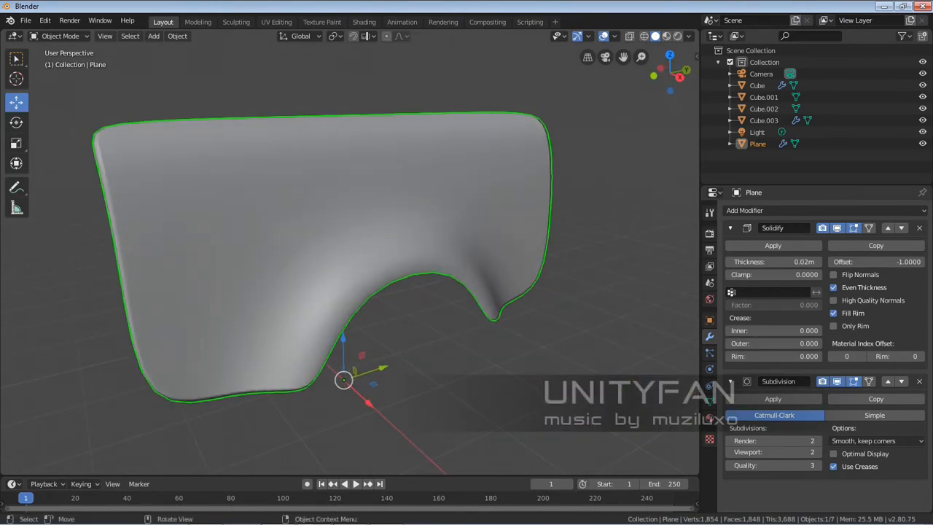
# Enter Edit Mode on the panel and select the three-edge chain along the outer edge of the wheel-arch lip
pyautogui.press('Tab')
pyautogui.click(319, 330)
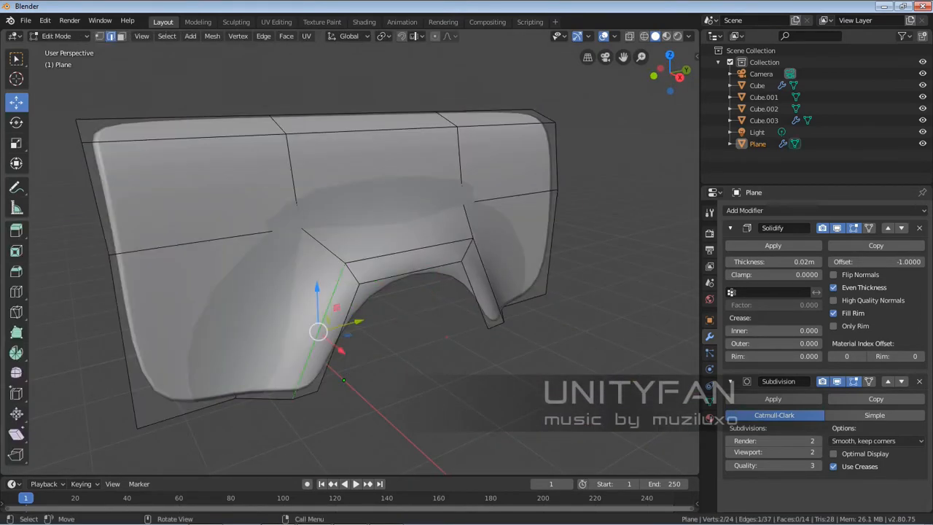
pyautogui.keyDown('ctrl'); pyautogui.click(409, 252); pyautogui.keyUp('ctrl')
pyautogui.moveTo(466, 291); pyautogui.dragTo(514, 313, button='middle')
pyautogui.keyDown('shift'); pyautogui.click(451, 328); pyautogui.keyUp('shift')
pyautogui.scroll(2, 350, 262)
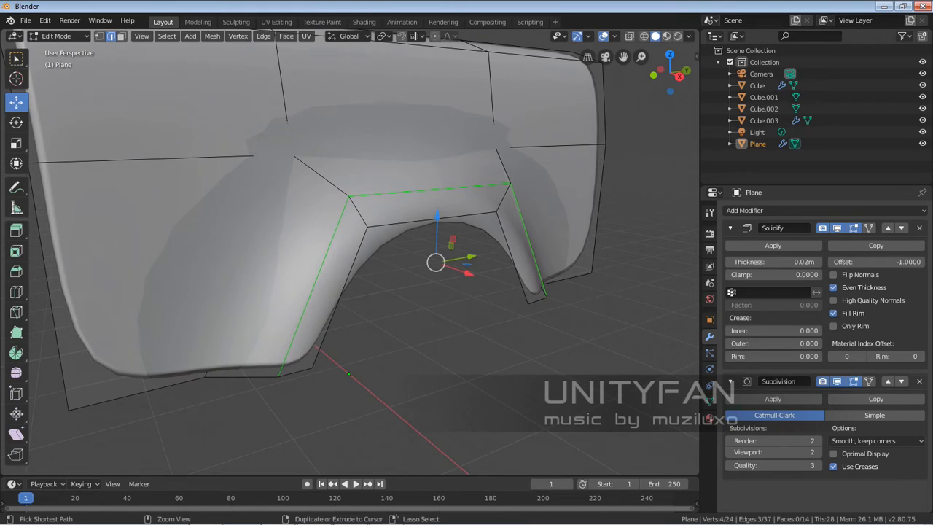
# Bevel the arch's outer edge chain with a single narrow segment using the Bevel tool
pyautogui.hotkey('ctrl', 'b')
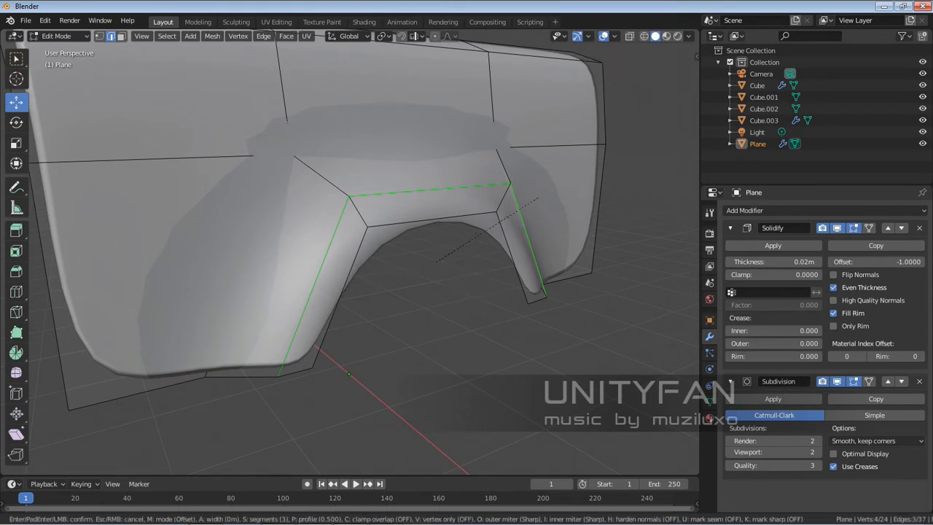
pyautogui.press('Escape')
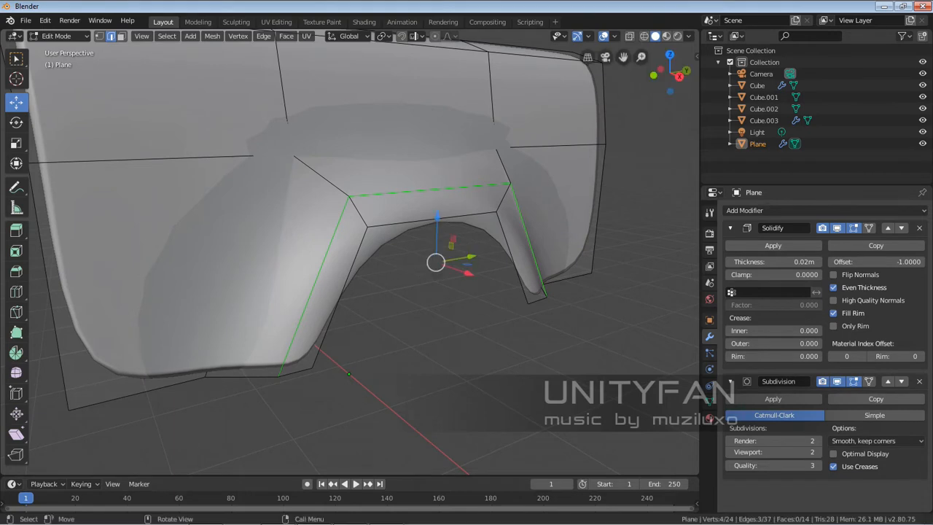
pyautogui.scroll(-4, 430, 262)
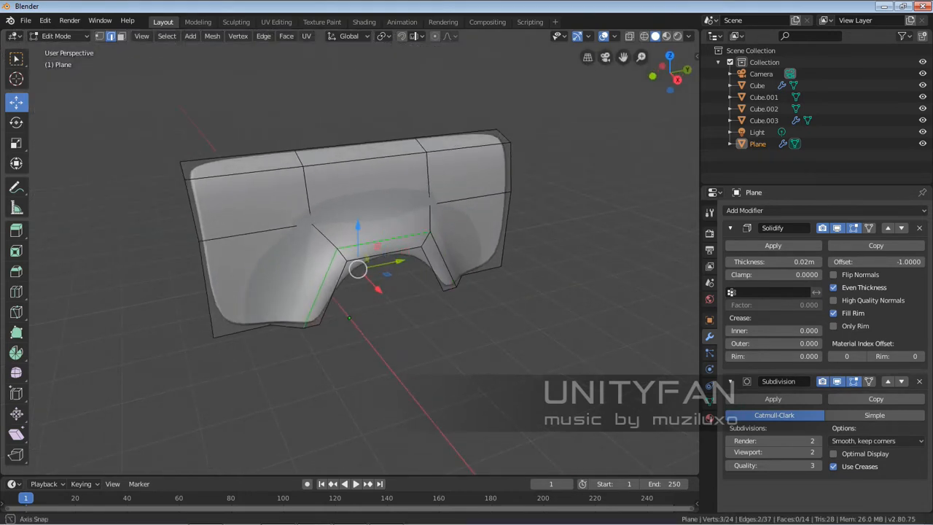
pyautogui.moveTo(464, 271); pyautogui.dragTo(404, 272, button='middle')
pyautogui.keyDown('shift'); pyautogui.click(400, 275); pyautogui.keyUp('shift')
pyautogui.scroll(3, 400, 275)
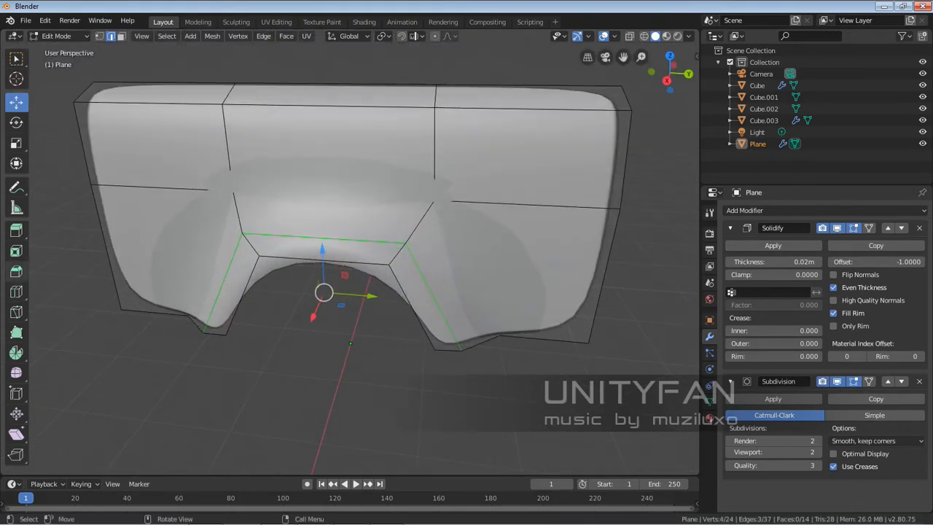
pyautogui.click(16, 271)
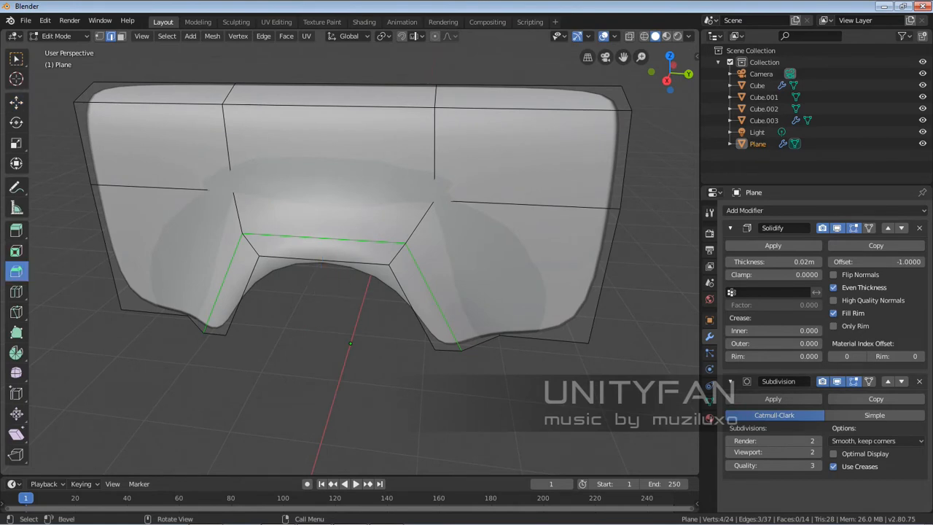
pyautogui.moveTo(386, 241)
pyautogui.mouseDown()
pyautogui.moveTo(401, 228)
pyautogui.moveTo(386, 241)
pyautogui.mouseUp()
# Examine the smoothed panel and its bevelled arch lip from several angles in Object Mode
pyautogui.press('Tab')
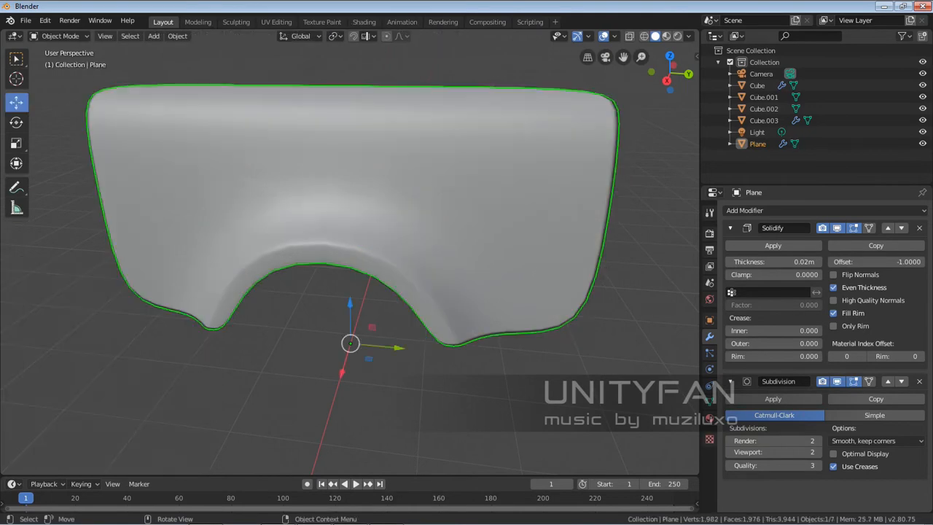
pyautogui.moveTo(386, 240); pyautogui.dragTo(348, 236, button='middle')
pyautogui.scroll(3, 374, 246)
pyautogui.scroll(-3, 444, 245)
pyautogui.scroll(2, 459, 239)
pyautogui.moveTo(348, 236); pyautogui.dragTo(510, 233, button='middle')
pyautogui.scroll(-3, 511, 233)
pyautogui.keyDown('shift'); pyautogui.moveTo(452, 233); pyautogui.dragTo(599, 260, button='middle'); pyautogui.keyUp('shift')
pyautogui.scroll(1, 612, 251)
# Bevel the panel's long upper crease edge loop with one segment about 0.03 m wide
pyautogui.press('Tab')
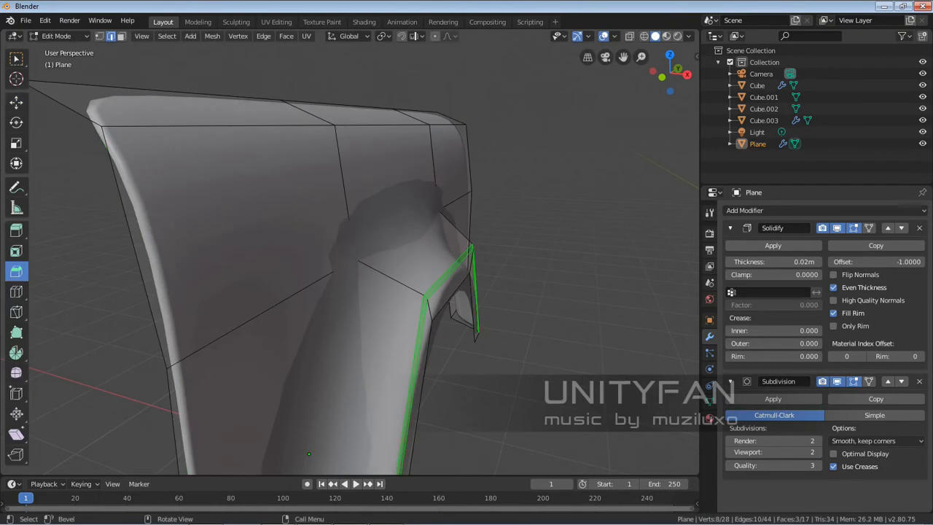
pyautogui.keyDown('shift'); pyautogui.moveTo(241, 149); pyautogui.dragTo(267, 191, button='middle'); pyautogui.keyUp('shift')
pyautogui.click(262, 193)
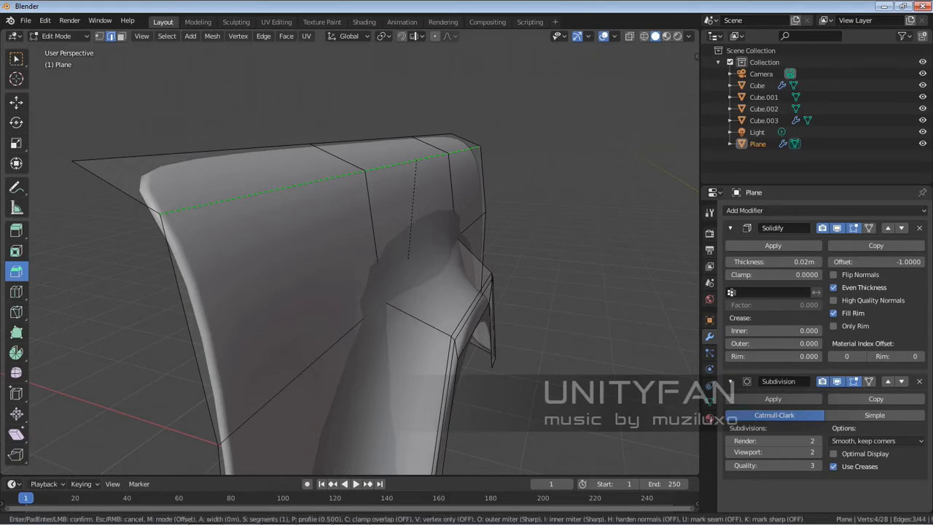
pyautogui.hotkey('ctrl', 'b')
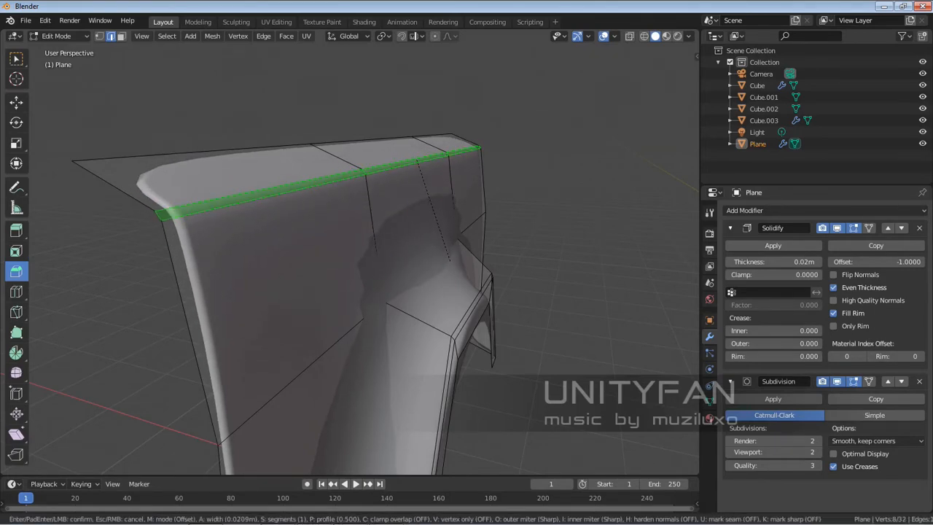
pyautogui.click(451, 260)
pyautogui.moveTo(452, 260); pyautogui.dragTo(390, 259, button='middle')
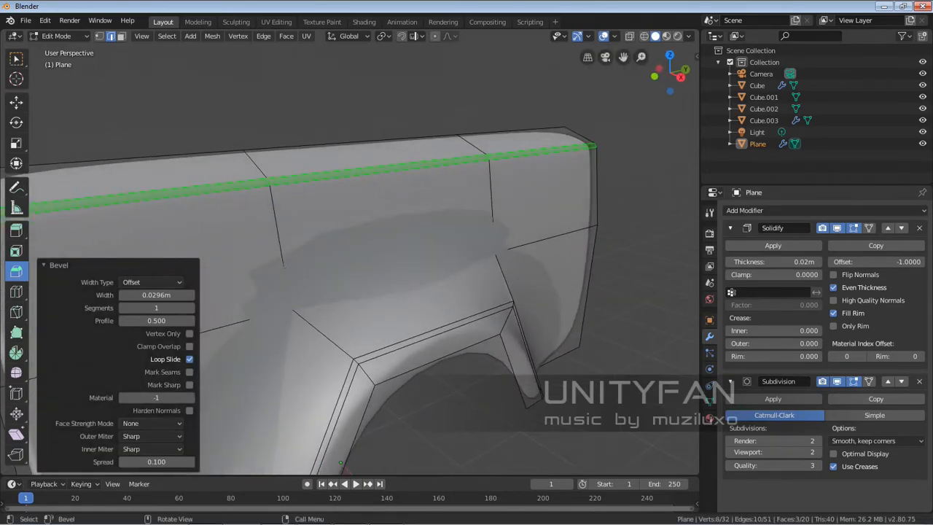
pyautogui.press('Tab')
pyautogui.moveTo(452, 258); pyautogui.dragTo(482, 264, button='middle')
pyautogui.scroll(-2, 303, 255)
pyautogui.scroll(3, 452, 264)
pyautogui.press('Tab')
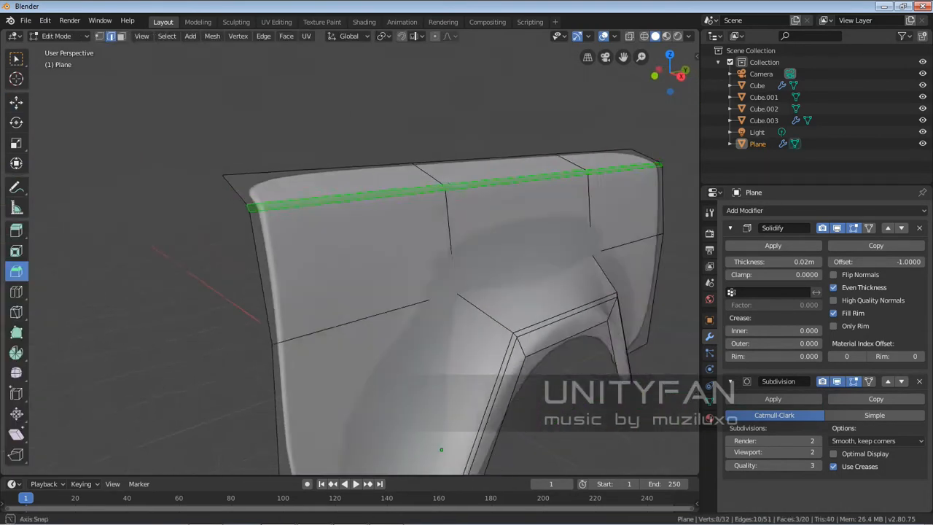
# Select the short edges at the panel's upper end corner and lower them about 0.198 m along Z
pyautogui.moveTo(441, 449); pyautogui.dragTo(443, 469, button='middle')
pyautogui.hotkey('alt', 'a')
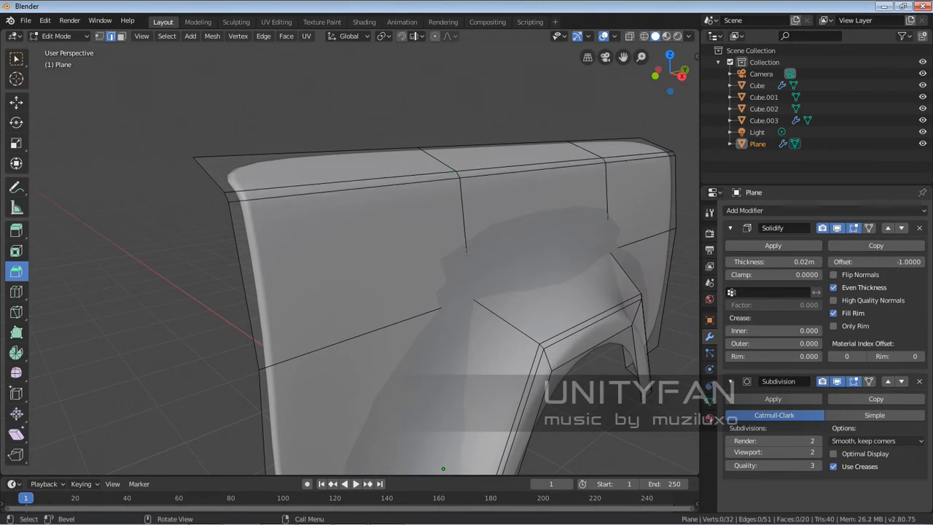
pyautogui.keyDown('shift'); pyautogui.moveTo(365, 240); pyautogui.dragTo(435, 284, button='middle'); pyautogui.keyUp('shift')
pyautogui.scroll(2, 476, 233)
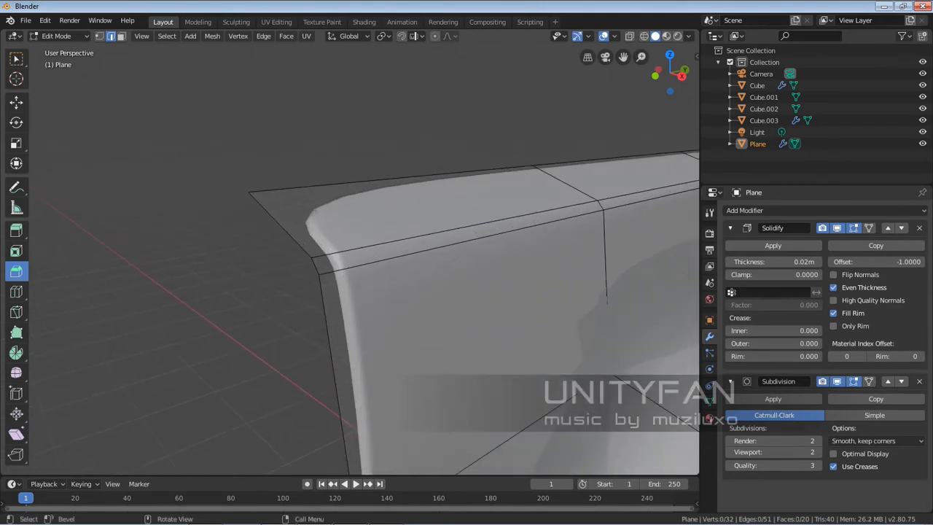
pyautogui.keyDown('shift'); pyautogui.click(280, 224); pyautogui.keyUp('shift')
pyautogui.scroll(-2, 280, 224)
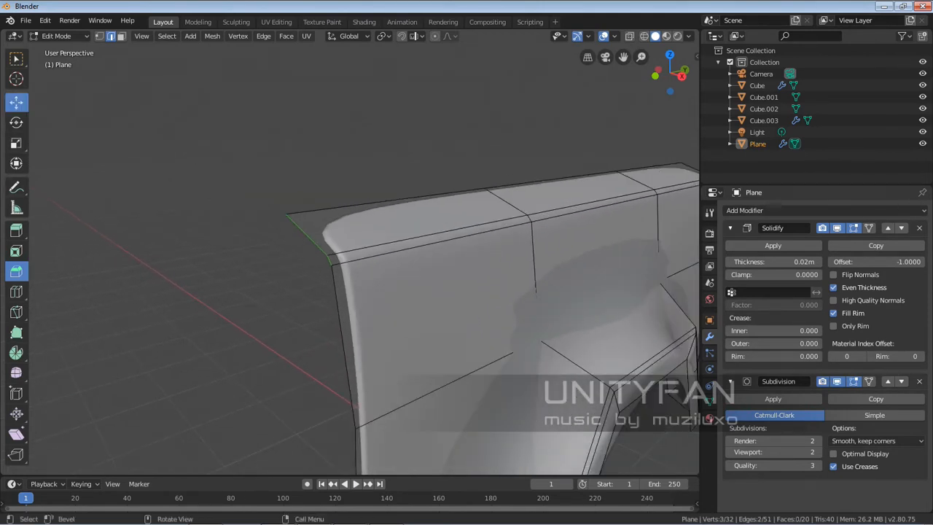
pyautogui.click(16, 103)
pyautogui.keyDown('shift'); pyautogui.moveTo(314, 219); pyautogui.dragTo(288, 187, button='middle'); pyautogui.keyUp('shift')
pyautogui.moveTo(280, 158); pyautogui.dragTo(282, 201)
pyautogui.scroll(3, 350, 252)
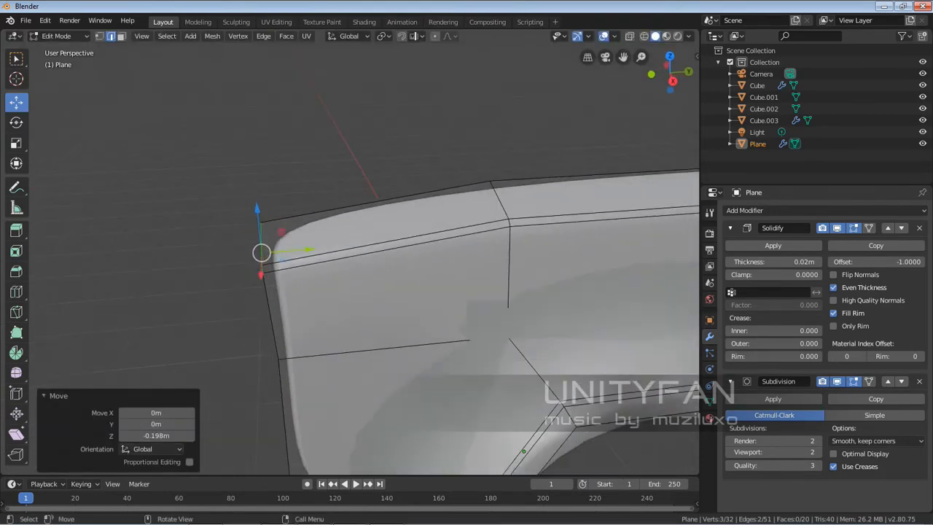
# Shift the upper end-corner edges slightly inward along Y and return to Object Mode
pyautogui.moveTo(350, 251)
pyautogui.mouseDown(button='middle')
pyautogui.moveTo(379, 251)
pyautogui.moveTo(357, 255)
pyautogui.mouseUp(button='middle')
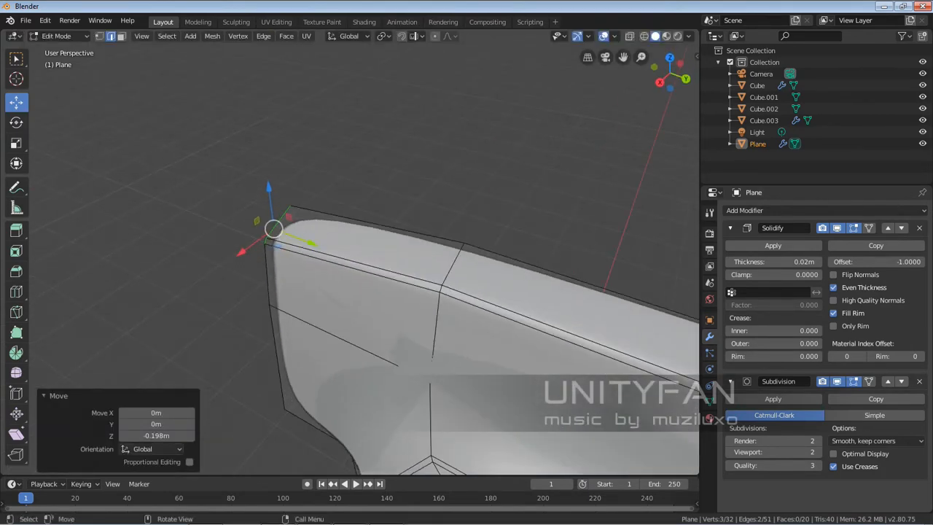
pyautogui.moveTo(312, 243); pyautogui.dragTo(334, 252)
pyautogui.scroll(-2, 334, 253)
pyautogui.moveTo(334, 252); pyautogui.dragTo(394, 254, button='middle')
pyautogui.press('Tab')
pyautogui.scroll(2, 423, 251)
pyautogui.scroll(-2, 423, 250)
pyautogui.scroll(-2, 402, 251)
pyautogui.scroll(2, 342, 279)
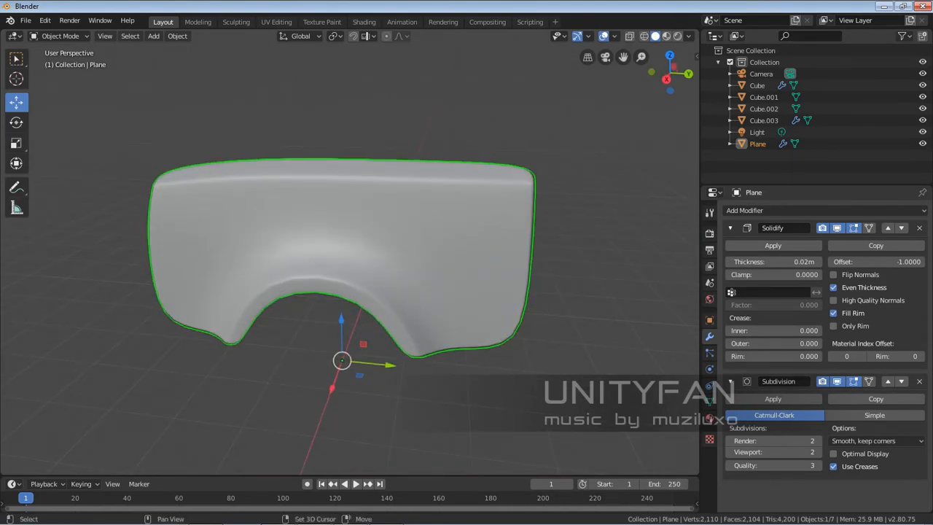
# Duplicate the panel about 3.11 m along Y and slide the copy farther along Y, clear of the original
pyautogui.hotkey('shift', 'd')
pyautogui.press('y')
pyautogui.click(548, 292)
pyautogui.keyDown('shift'); pyautogui.moveTo(547, 292); pyautogui.dragTo(377, 267, button='middle'); pyautogui.keyUp('shift')
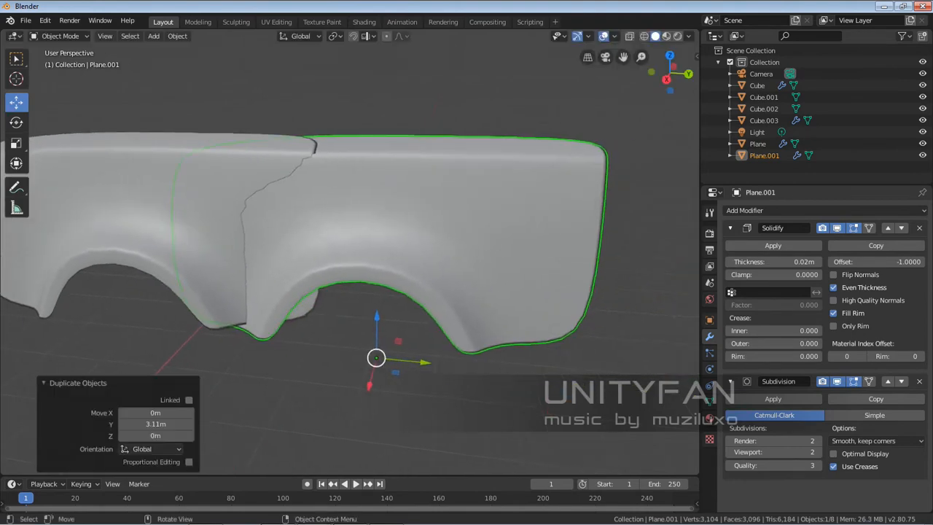
pyautogui.scroll(-2, 376, 267)
pyautogui.moveTo(416, 328); pyautogui.dragTo(569, 341)
pyautogui.keyDown('shift'); pyautogui.moveTo(569, 341); pyautogui.dragTo(439, 321, button='middle'); pyautogui.keyUp('shift')
# Dissolve the upper edge loop of the top crease bevel on the duplicated panel
pyautogui.moveTo(438, 322); pyautogui.dragTo(398, 409, button='middle')
pyautogui.scroll(4, 503, 324)
pyautogui.press('Tab')
pyautogui.scroll(2, 397, 409)
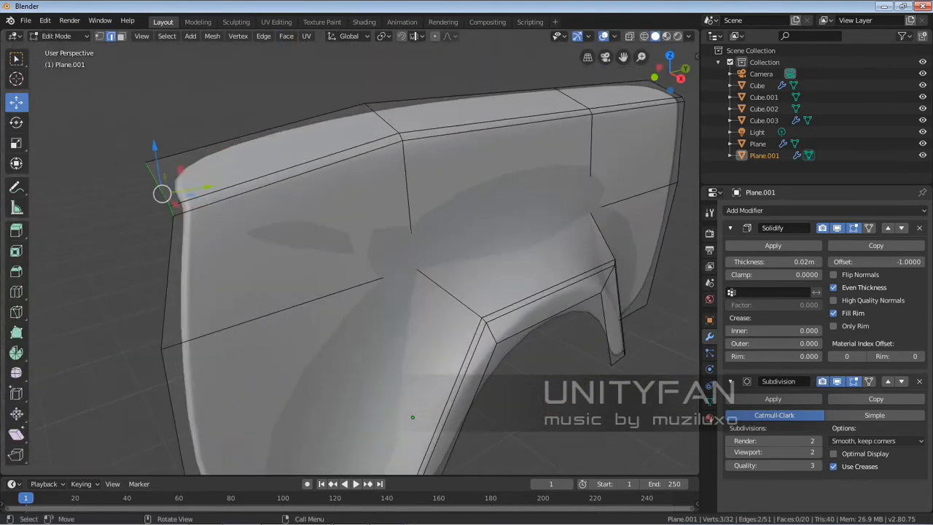
pyautogui.moveTo(175, 204); pyautogui.dragTo(200, 209, button='middle')
pyautogui.click(314, 173)
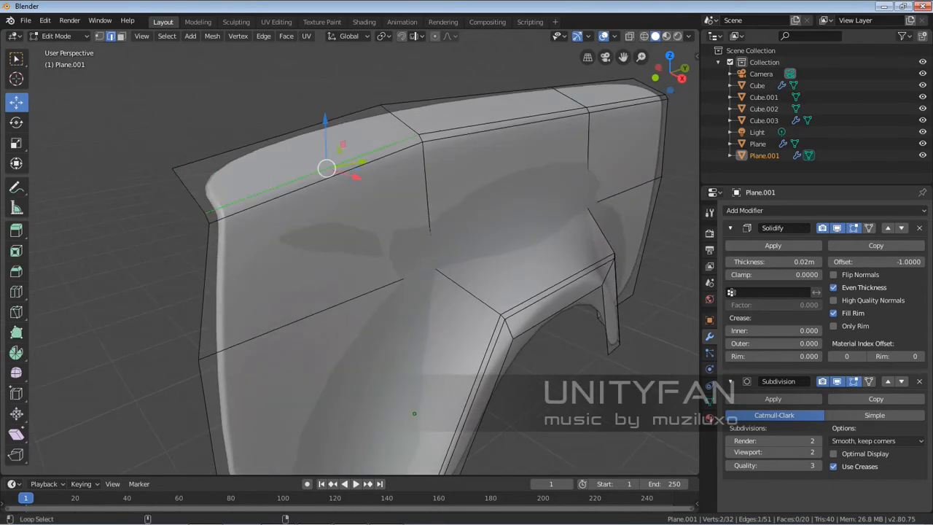
pyautogui.keyDown('alt'); pyautogui.click(437, 132); pyautogui.keyUp('alt')
pyautogui.press('x')
pyautogui.click(435, 202)
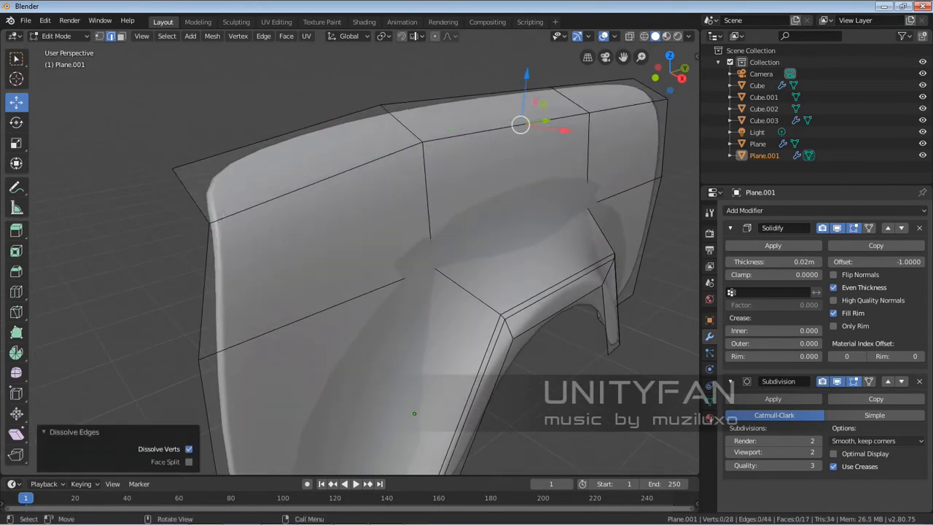
# Dissolve the outer edge loop of the bevel around the duplicate's wheel arch
pyautogui.keyDown('shift'); pyautogui.moveTo(435, 291); pyautogui.dragTo(401, 204, button='middle'); pyautogui.keyUp('shift')
pyautogui.moveTo(401, 204); pyautogui.dragTo(375, 213, button='middle')
pyautogui.scroll(2, 375, 241)
pyautogui.click(367, 299)
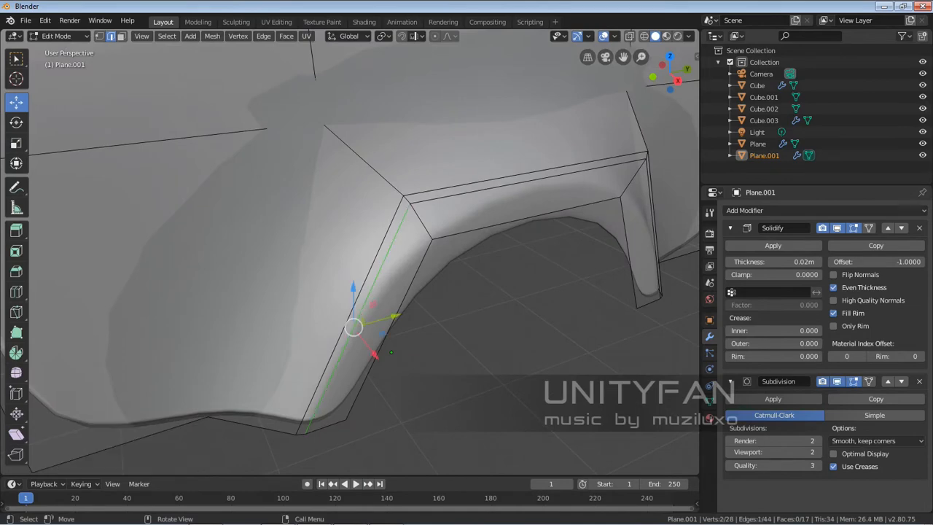
pyautogui.click(378, 254)
pyautogui.keyDown('alt'); pyautogui.click(454, 184); pyautogui.keyUp('alt')
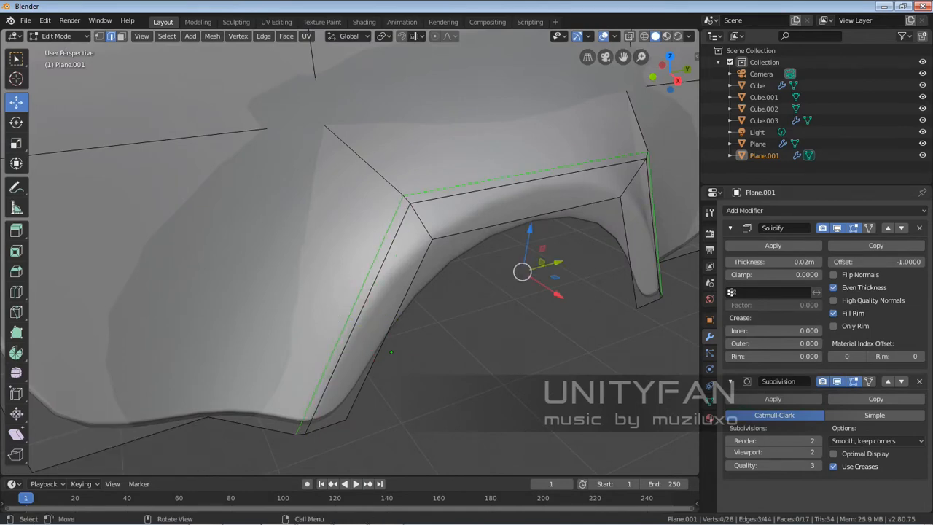
pyautogui.press('x')
pyautogui.click(452, 181)
pyautogui.scroll(-5, 452, 182)
pyautogui.moveTo(452, 186)
pyautogui.mouseDown(button='middle')
pyautogui.moveTo(390, 152)
pyautogui.moveTo(415, 216)
pyautogui.moveTo(383, 240)
pyautogui.moveTo(335, 245)
pyautogui.moveTo(536, 208)
pyautogui.moveTo(470, 201)
pyautogui.mouseUp(button='middle')
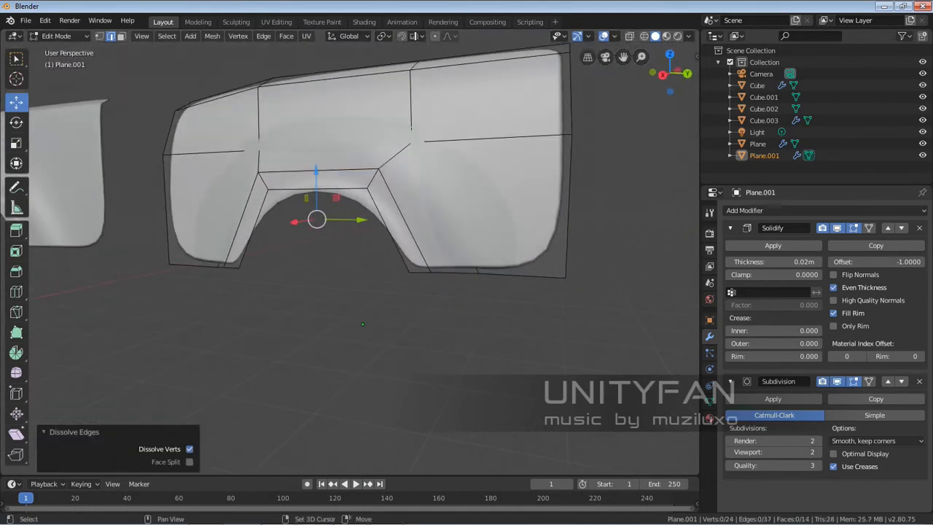
# Examine the duplicate's softened arch lip in Object Mode and compare it with its edge layout in Edit Mode
pyautogui.press('Tab')
pyautogui.scroll(3, 536, 208)
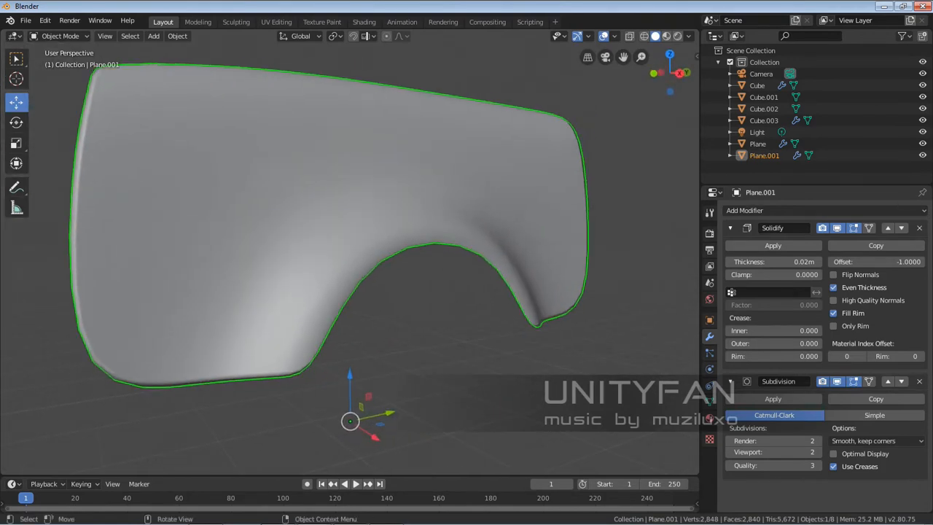
pyautogui.click(16, 59)
pyautogui.moveTo(306, 205); pyautogui.dragTo(335, 225, button='middle')
pyautogui.scroll(3, 233, 217)
pyautogui.scroll(2, 350, 252)
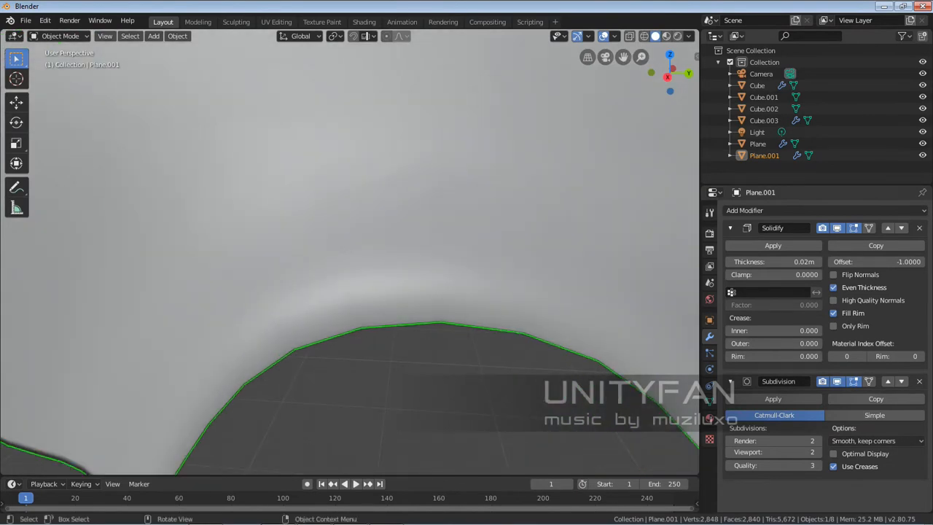
pyautogui.moveTo(364, 255); pyautogui.dragTo(347, 180, button='middle')
pyautogui.press('Tab')
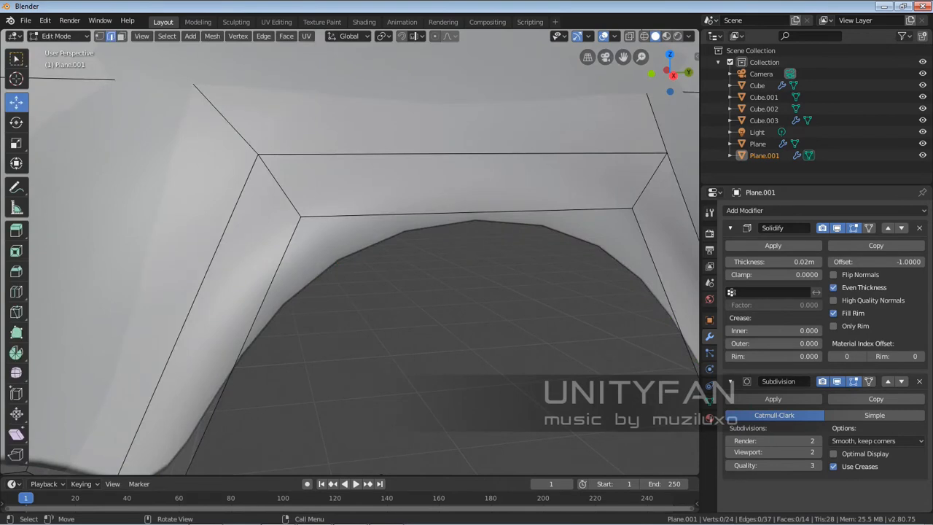
pyautogui.moveTo(350, 211); pyautogui.dragTo(385, 159, button='middle')
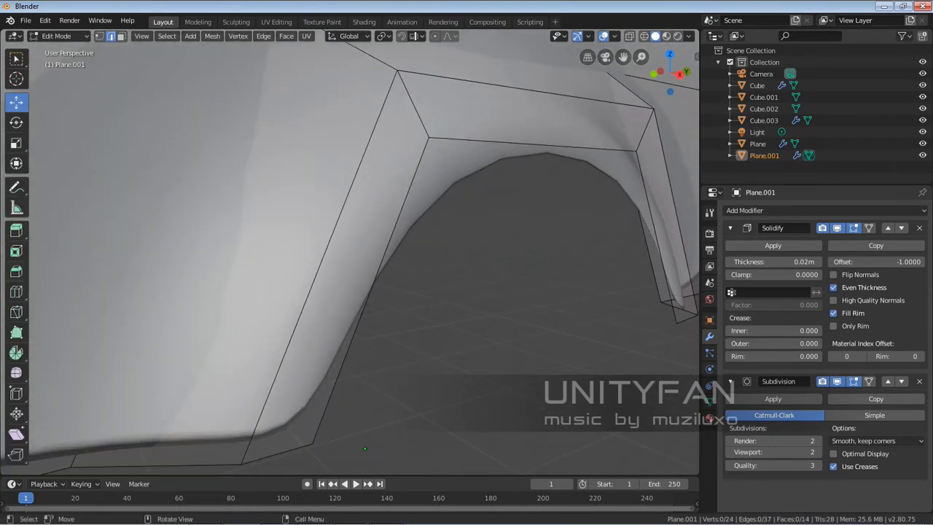
pyautogui.keyDown('shift'); pyautogui.moveTo(386, 219); pyautogui.dragTo(402, 270, button='middle'); pyautogui.keyUp('shift')
pyautogui.scroll(-2, 295, 232)
pyautogui.scroll(-2, 366, 287)
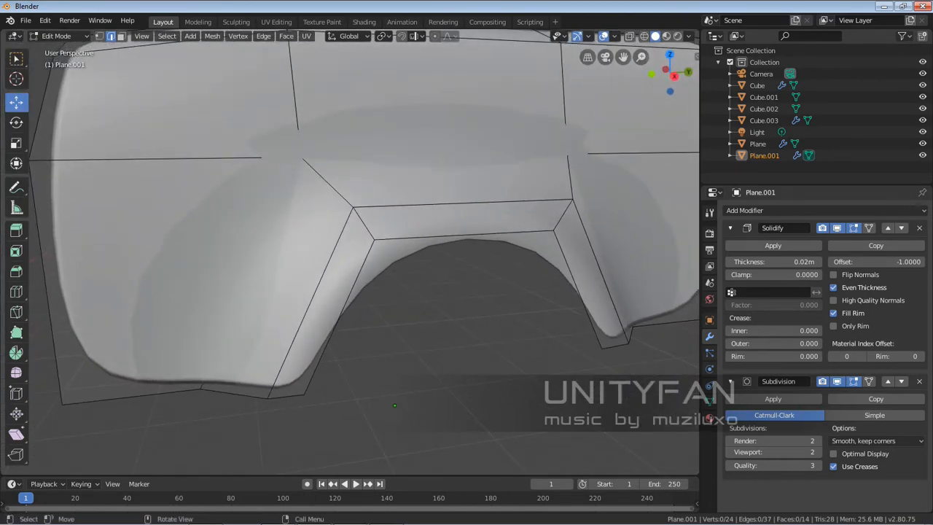
# Knife-cut a supporting edge chain around the whole arch lip, just inside its outer edge
pyautogui.press('k')
pyautogui.scroll(2, 395, 405)
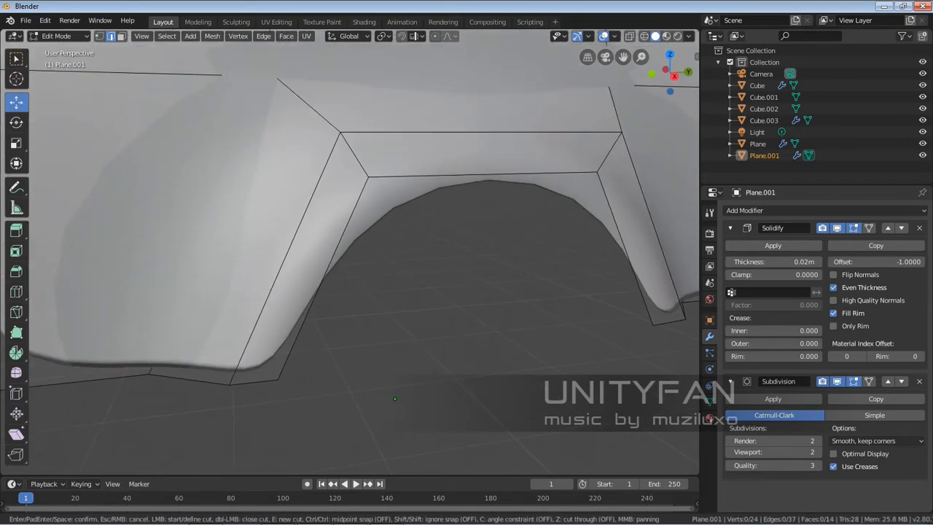
pyautogui.click(241, 383)
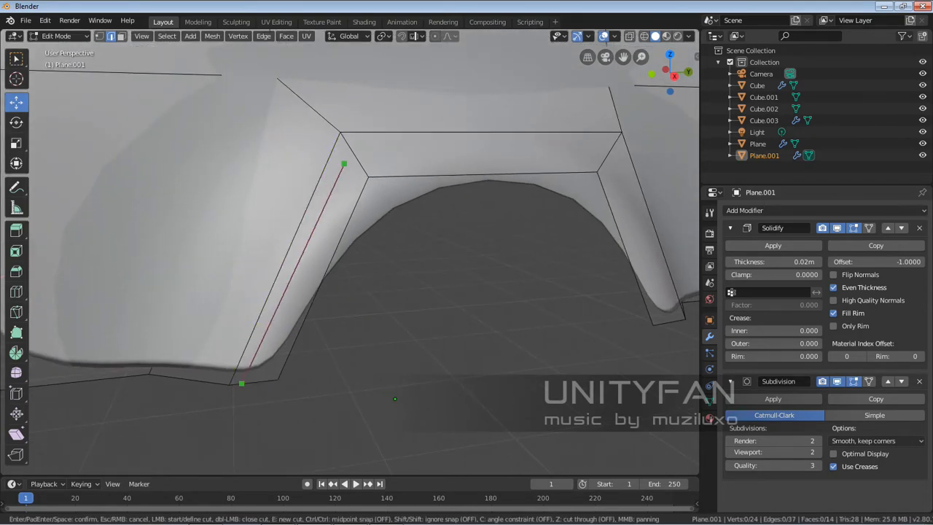
pyautogui.keyDown('shift'); pyautogui.moveTo(413, 126); pyautogui.dragTo(279, 190, button='middle'); pyautogui.keyUp('shift')
pyautogui.moveTo(458, 221); pyautogui.dragTo(325, 114, button='middle')
pyautogui.scroll(1, 398, 217)
pyautogui.click(408, 193)
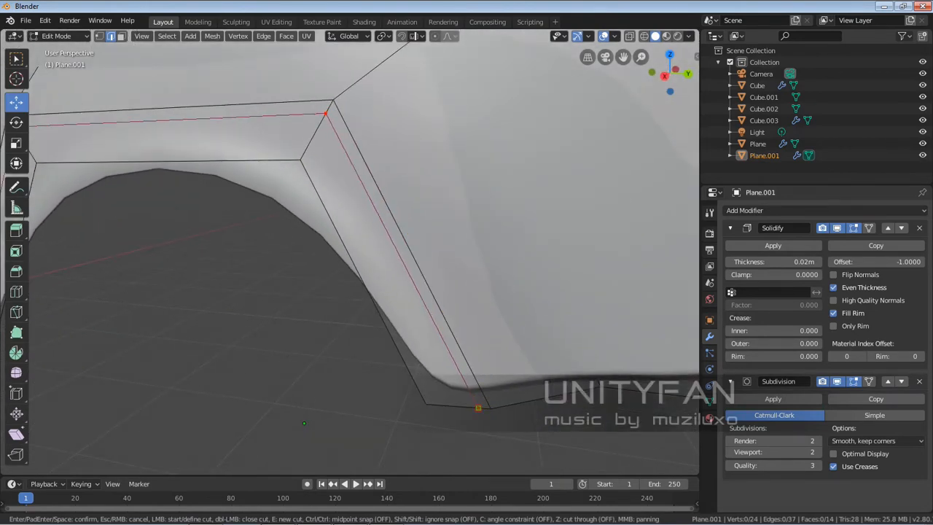
pyautogui.press('Return')
pyautogui.scroll(-5, 437, 313)
pyautogui.press('Tab')
pyautogui.moveTo(438, 314); pyautogui.dragTo(634, 344, button='middle')
pyautogui.press('Tab')
pyautogui.moveTo(569, 328)
pyautogui.mouseDown(button='middle')
pyautogui.moveTo(540, 324)
pyautogui.moveTo(587, 342)
pyautogui.moveTo(580, 313)
pyautogui.moveTo(562, 318)
pyautogui.mouseUp(button='middle')
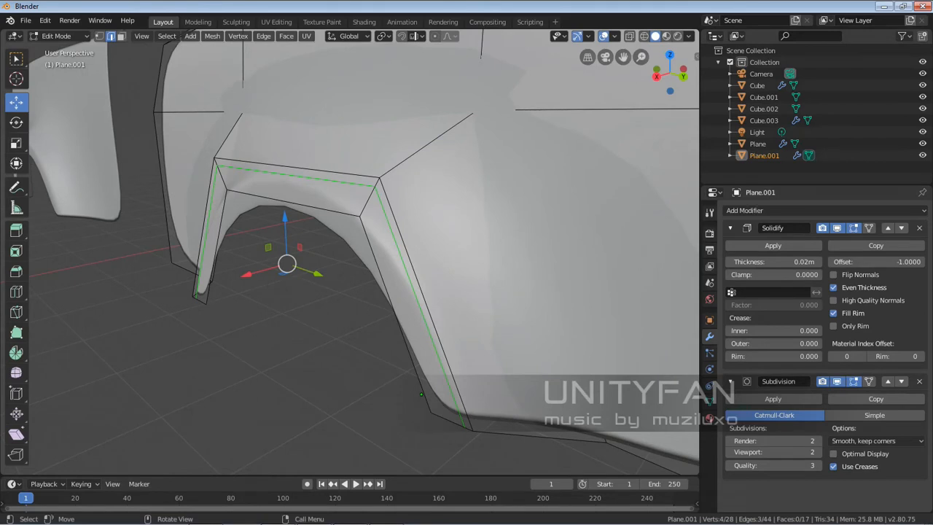
# Knife-cut a second supporting edge chain around the arch on the panel side, just outside the lip's outer edge
pyautogui.press('k')
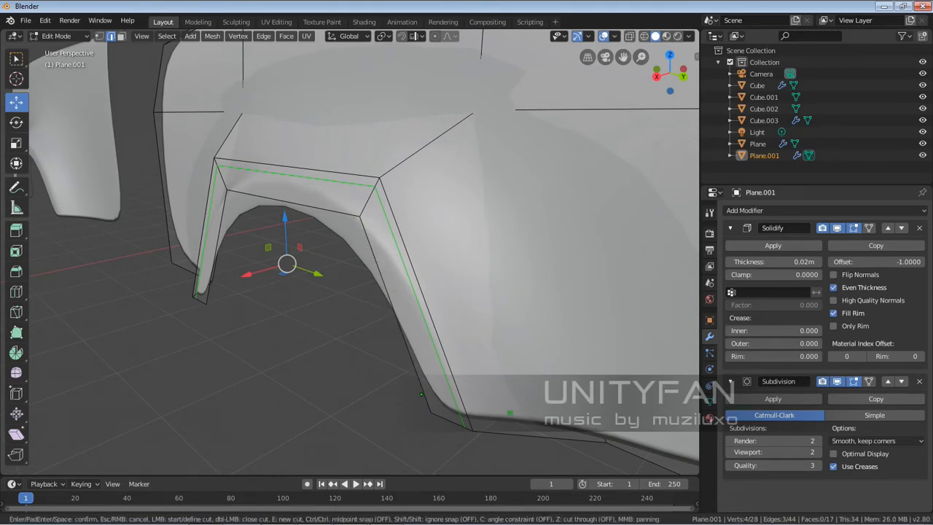
pyautogui.click(485, 432)
pyautogui.keyDown('shift'); pyautogui.moveTo(396, 201); pyautogui.dragTo(463, 288, button='middle'); pyautogui.keyUp('shift')
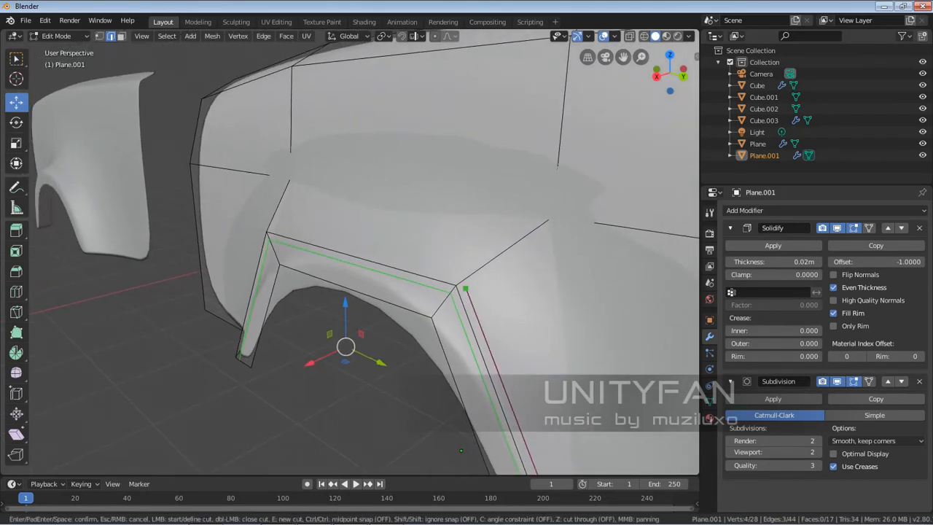
pyautogui.moveTo(460, 450); pyautogui.dragTo(331, 366, button='middle')
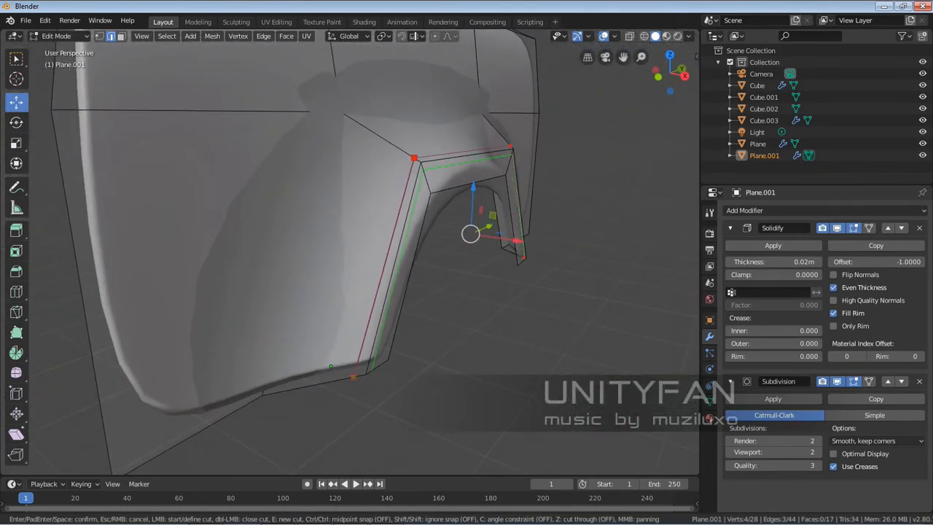
pyautogui.press('Return')
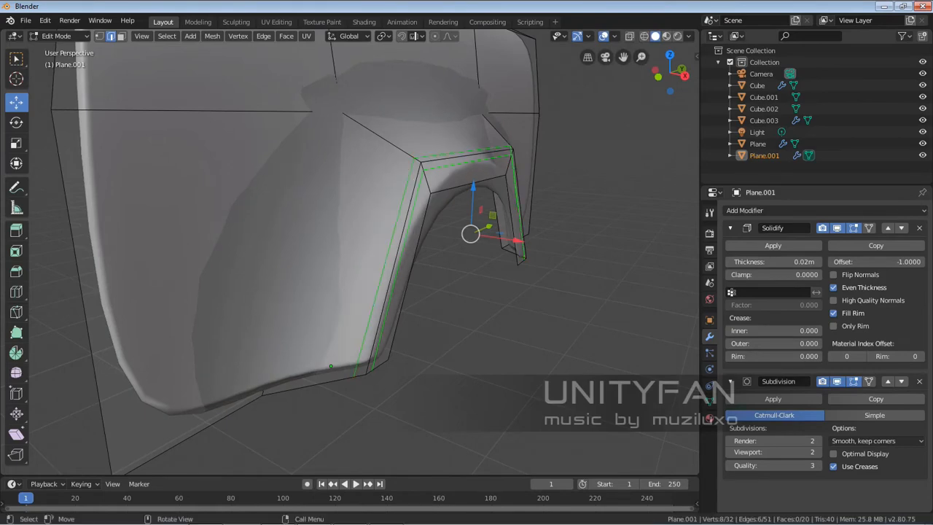
# Examine the duplicate's arch lip between its two support edges in Object Mode and check its edge layout in Edit Mode
pyautogui.scroll(2, 470, 234)
pyautogui.click(442, 288)
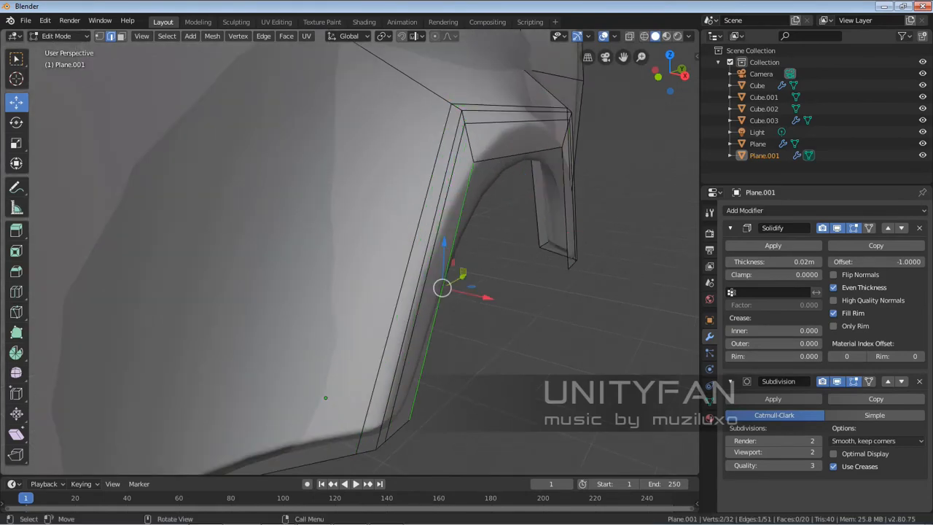
pyautogui.moveTo(419, 291); pyautogui.dragTo(583, 304, button='middle')
pyautogui.press('Tab')
pyautogui.scroll(-3, 394, 290)
pyautogui.scroll(-1, 320, 266)
pyautogui.scroll(2, 430, 255)
pyautogui.scroll(-3, 481, 310)
pyautogui.press('Tab')
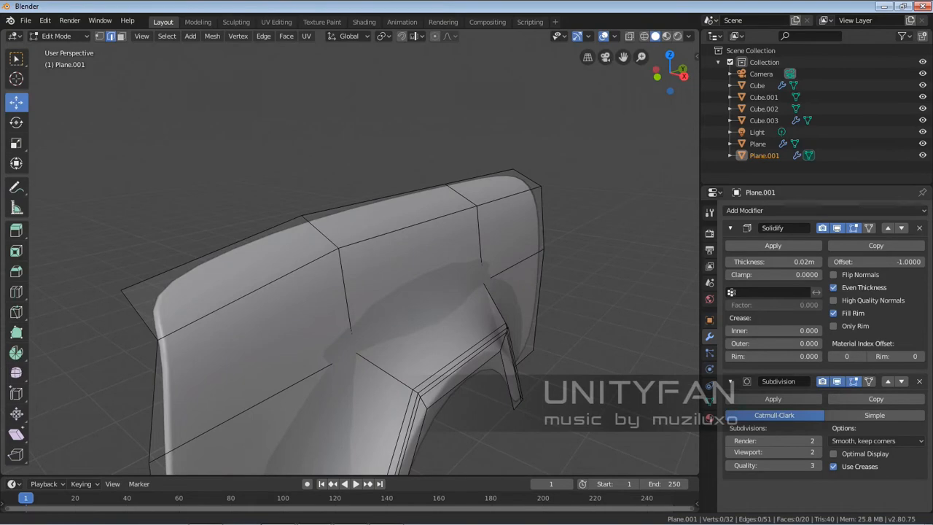
pyautogui.keyDown('shift'); pyautogui.moveTo(412, 292); pyautogui.dragTo(477, 243, button='middle'); pyautogui.keyUp('shift')
pyautogui.scroll(5, 350, 291)
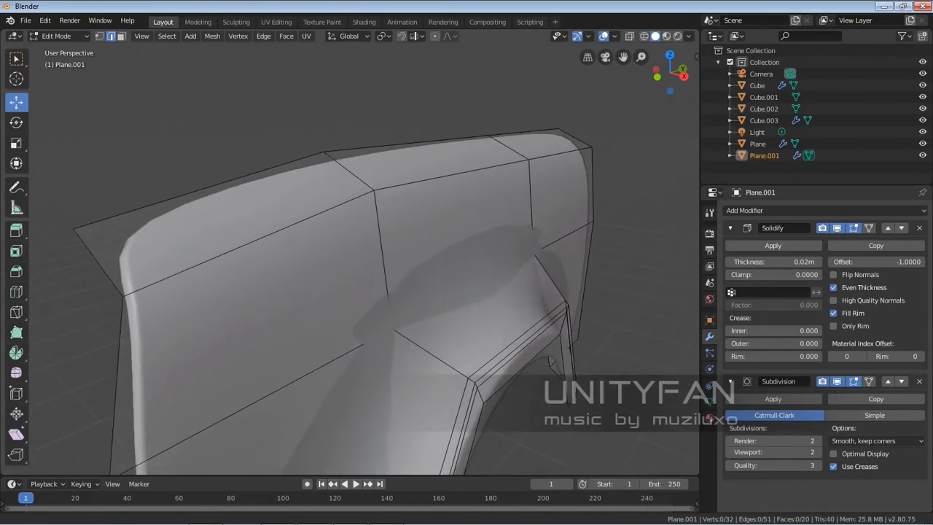
pyautogui.moveTo(386, 292)
pyautogui.mouseDown(button='middle')
pyautogui.moveTo(316, 295)
pyautogui.moveTo(387, 292)
pyautogui.mouseUp(button='middle')
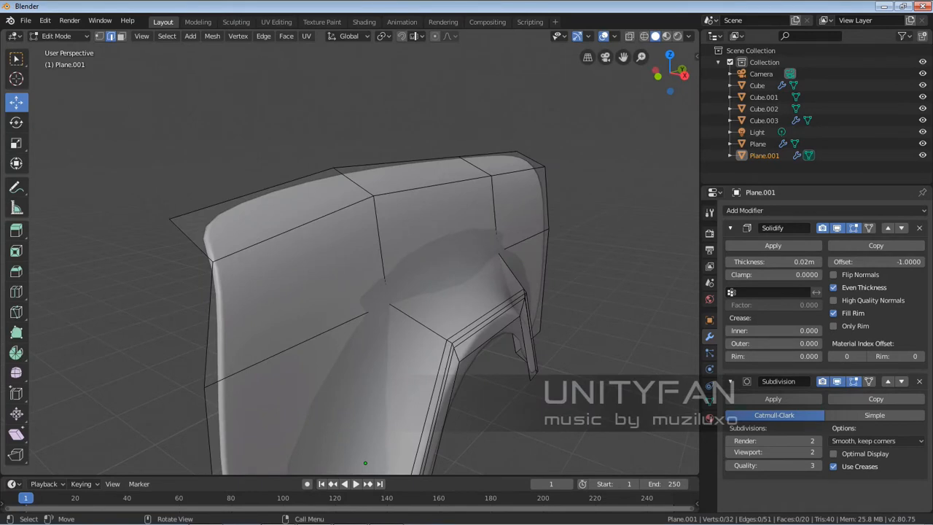
pyautogui.moveTo(365, 462); pyautogui.dragTo(368, 446, button='middle')
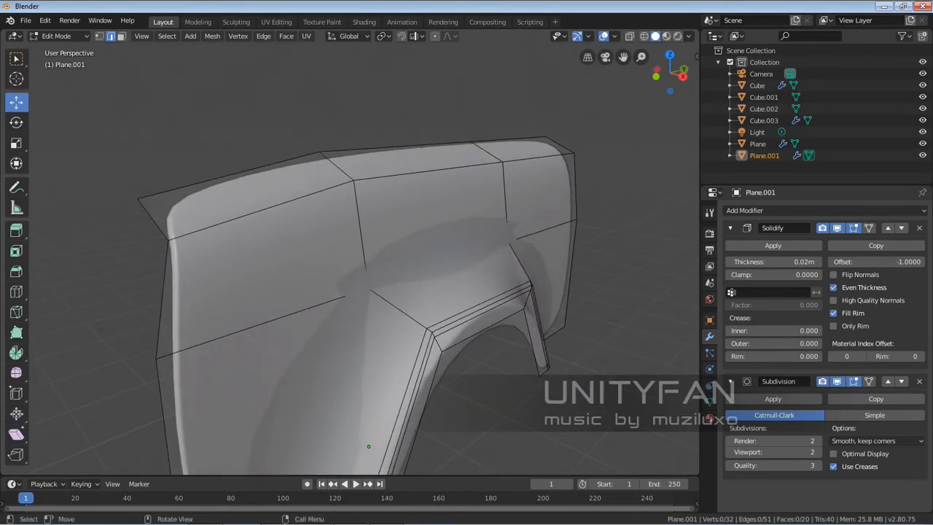
pyautogui.press('k')
pyautogui.scroll(2, 460, 214)
pyautogui.keyDown('shift'); pyautogui.moveTo(460, 214); pyautogui.dragTo(527, 225, button='middle'); pyautogui.keyUp('shift')
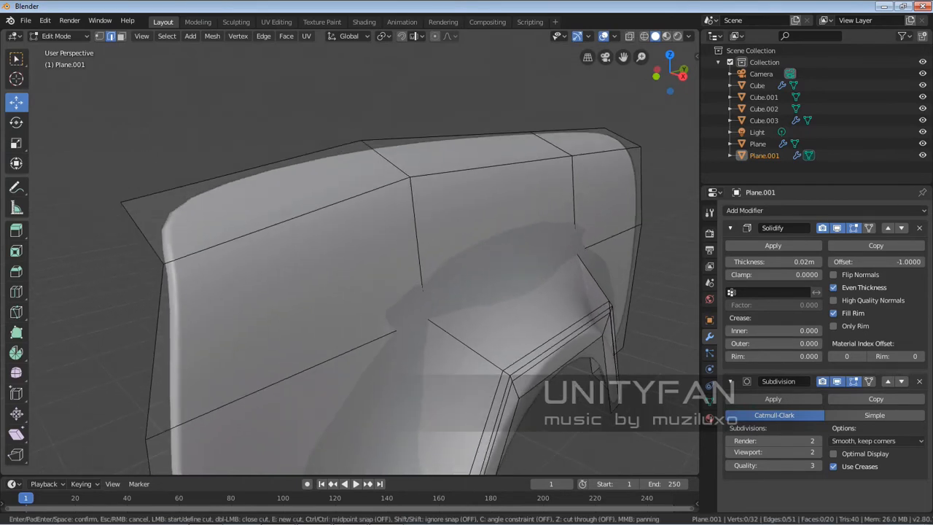
pyautogui.press('Escape')
# Add a loop cut just below the duplicate's top crease and view the smoothed crease in Object Mode
pyautogui.click(16, 291)
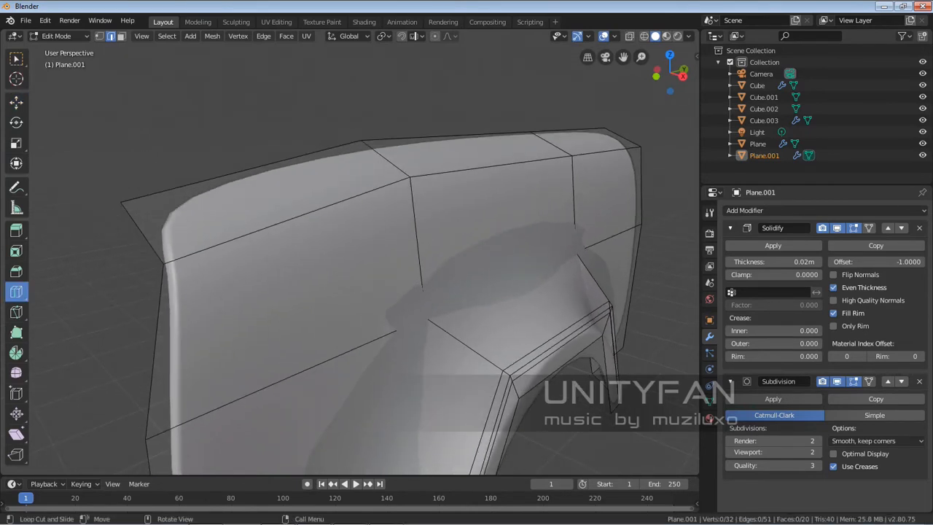
pyautogui.moveTo(430, 252); pyautogui.dragTo(436, 186)
pyautogui.press('Tab')
pyautogui.moveTo(438, 211); pyautogui.dragTo(474, 219, button='middle')
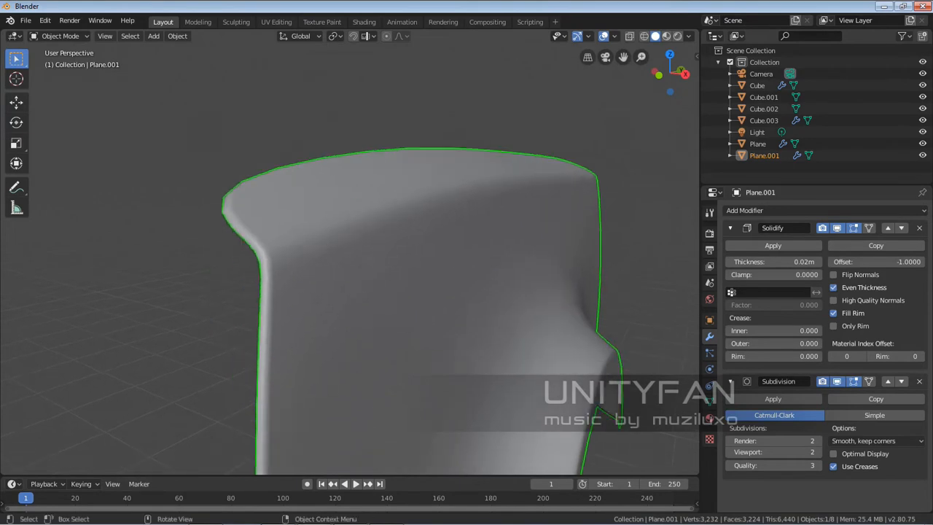
# Dissolve the end-section segment of the loop cut just below the duplicate's top crease
pyautogui.press('Tab')
pyautogui.click(344, 234)
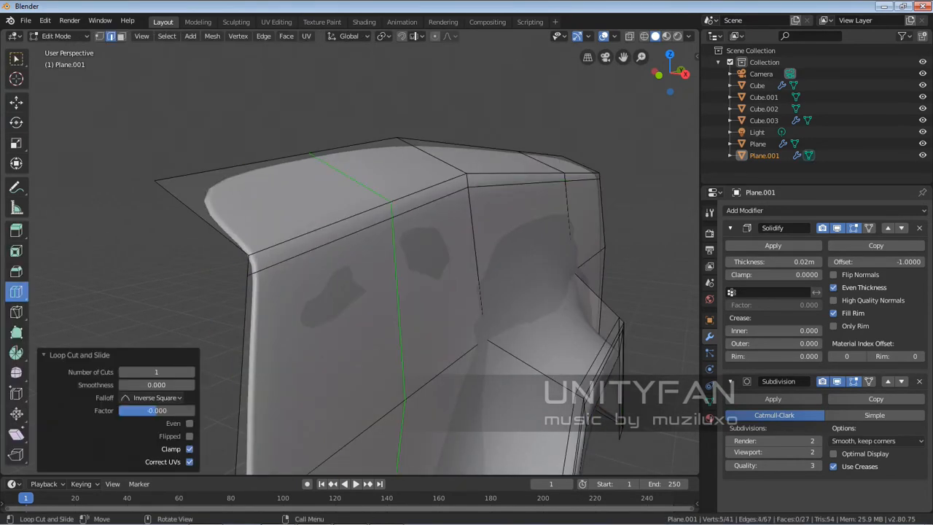
pyautogui.click(16, 59)
pyautogui.hotkey('ctrl', 'z')
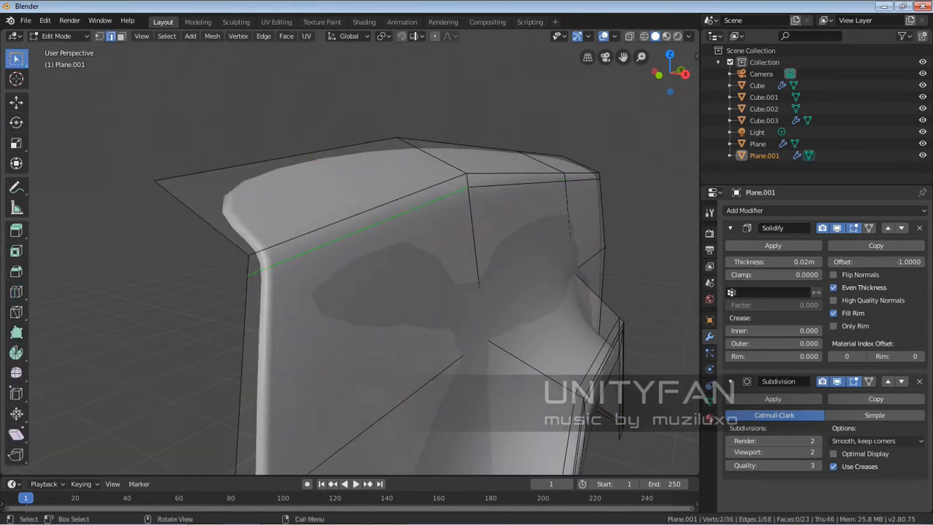
pyautogui.press('x')
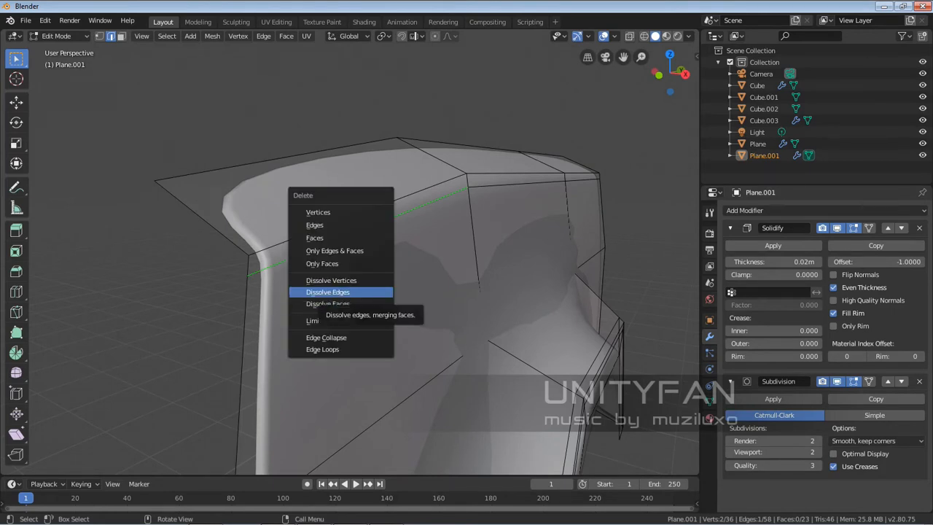
# Examine the duplicate's top crease from both ends in Object Mode and compare it with its edge layout in Edit Mode
pyautogui.moveTo(408, 277); pyautogui.dragTo(255, 295, button='middle')
pyautogui.scroll(-3, 358, 291)
pyautogui.press('Tab')
pyautogui.scroll(-4, 303, 288)
pyautogui.scroll(6, 350, 306)
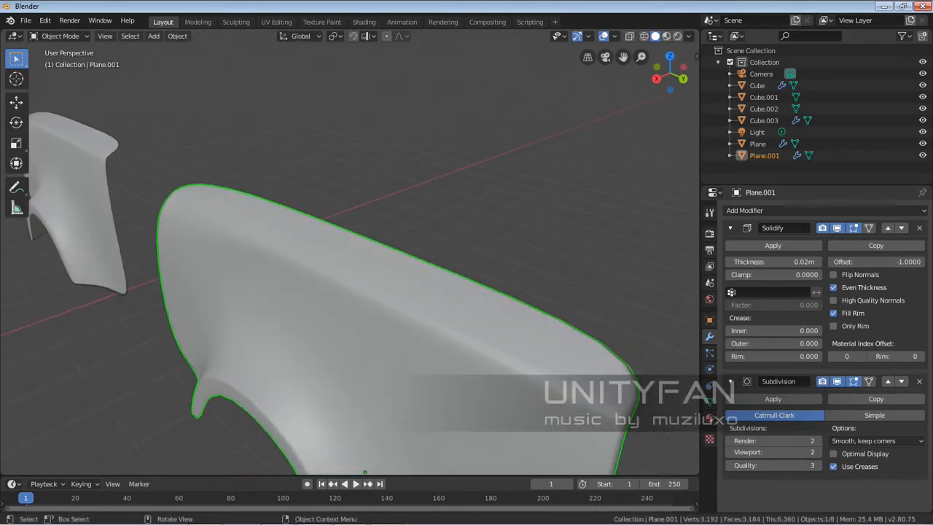
pyautogui.moveTo(313, 299); pyautogui.dragTo(379, 319, button='middle')
pyautogui.scroll(4, 383, 295)
pyautogui.scroll(-2, 383, 296)
pyautogui.scroll(2, 426, 295)
pyautogui.scroll(-2, 408, 302)
pyautogui.scroll(-2, 281, 347)
pyautogui.press('Tab')
pyautogui.scroll(2, 281, 346)
pyautogui.scroll(-2, 317, 336)
pyautogui.moveTo(379, 320)
pyautogui.mouseDown(button='middle')
pyautogui.moveTo(394, 320)
pyautogui.moveTo(368, 317)
pyautogui.mouseUp(button='middle')
# Dissolve the two remaining segments of the support edge below the top crease
pyautogui.click(477, 205)
pyautogui.keyDown('shift'); pyautogui.click(612, 194); pyautogui.keyUp('shift')
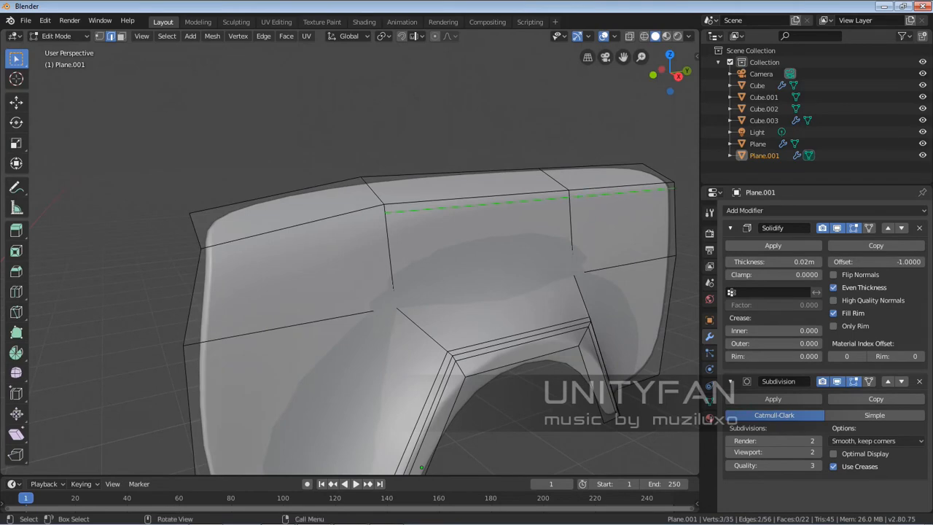
pyautogui.press('x')
pyautogui.click(611, 199)
pyautogui.keyDown('shift'); pyautogui.moveTo(611, 199); pyautogui.dragTo(529, 195, button='middle'); pyautogui.keyUp('shift')
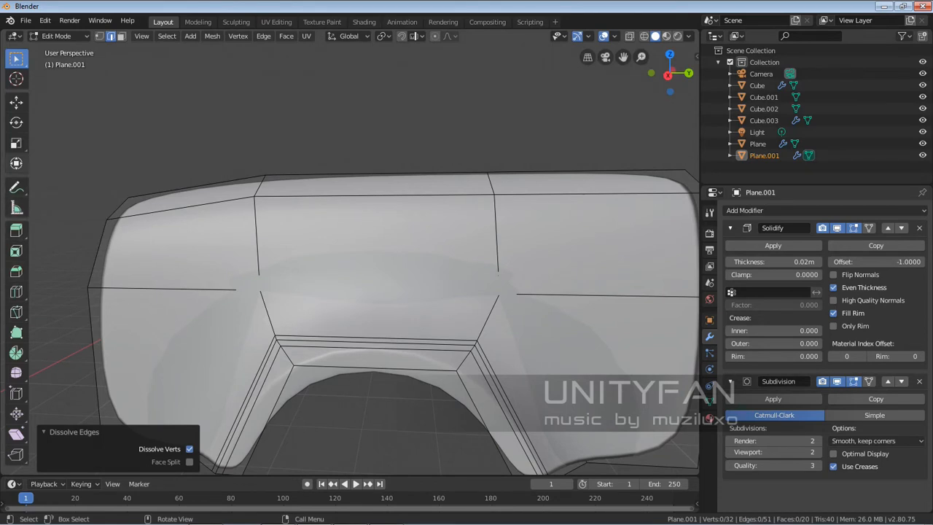
pyautogui.moveTo(364, 233)
pyautogui.keyDown('shift'); pyautogui.mouseDown(button='middle')
pyautogui.moveTo(400, 233)
pyautogui.moveTo(338, 251)
pyautogui.moveTo(350, 241)
pyautogui.mouseUp(button='middle'); pyautogui.keyUp('shift')
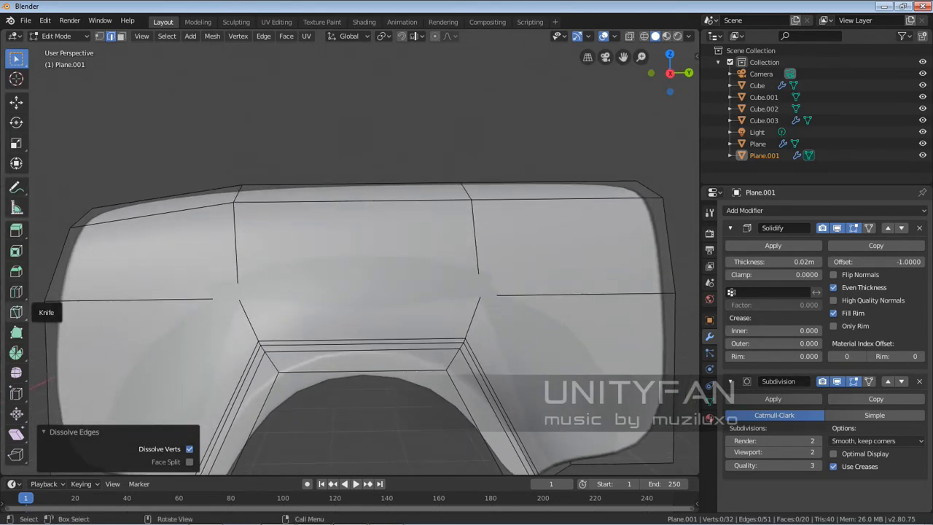
pyautogui.click(16, 312)
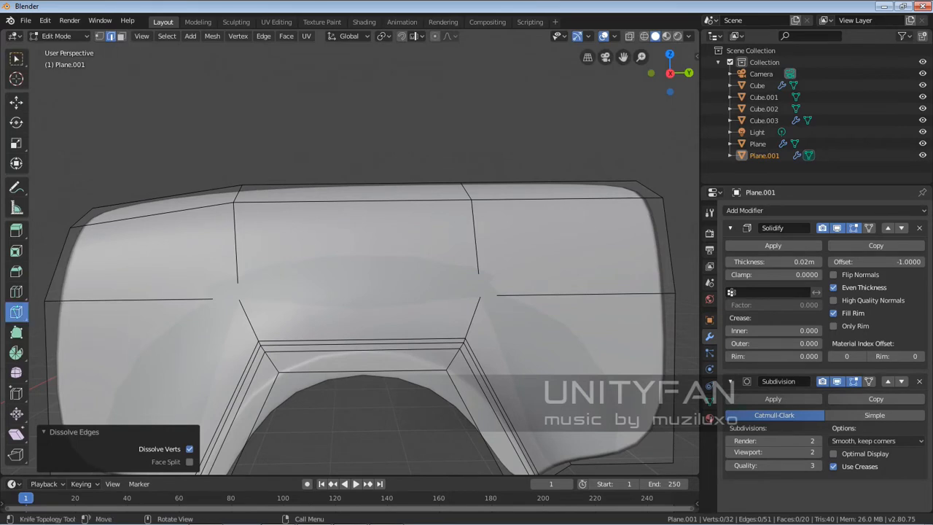
pyautogui.rightClick(470, 195)
pyautogui.press('Escape')
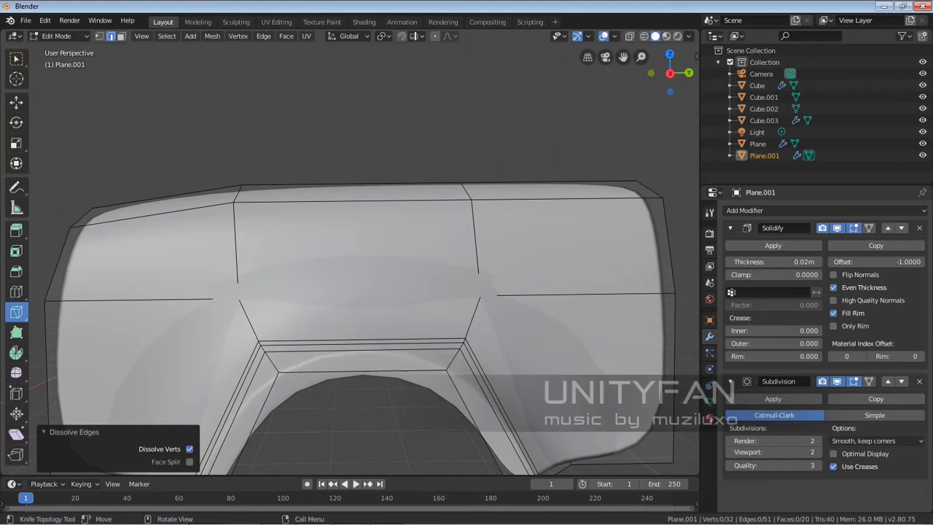
pyautogui.moveTo(343, 445); pyautogui.dragTo(357, 457, button='middle')
pyautogui.moveTo(365, 292); pyautogui.dragTo(295, 263, button='middle')
pyautogui.scroll(-3, 306, 271)
pyautogui.rightClick(481, 261)
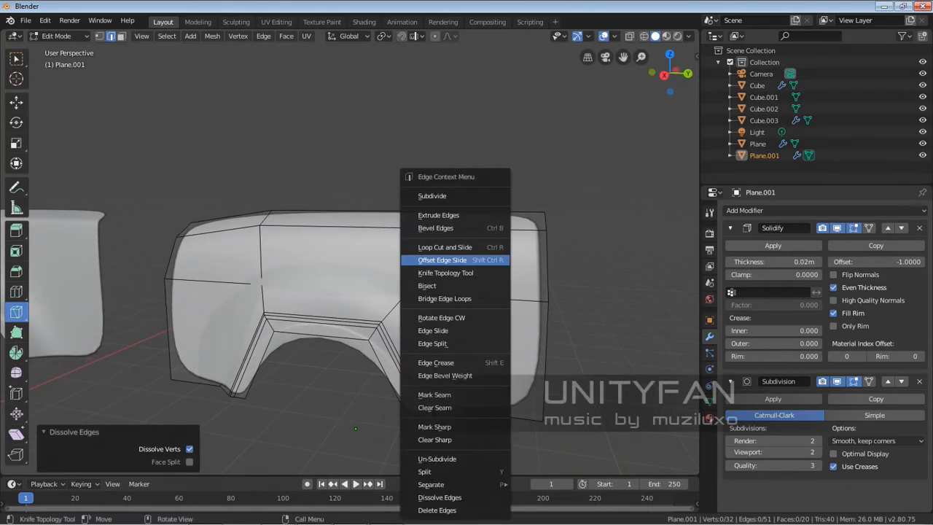
pyautogui.press('Escape')
# Add the Knife tool to Quick Favorites and collapse the Dissolve Edges options
pyautogui.rightClick(16, 312)
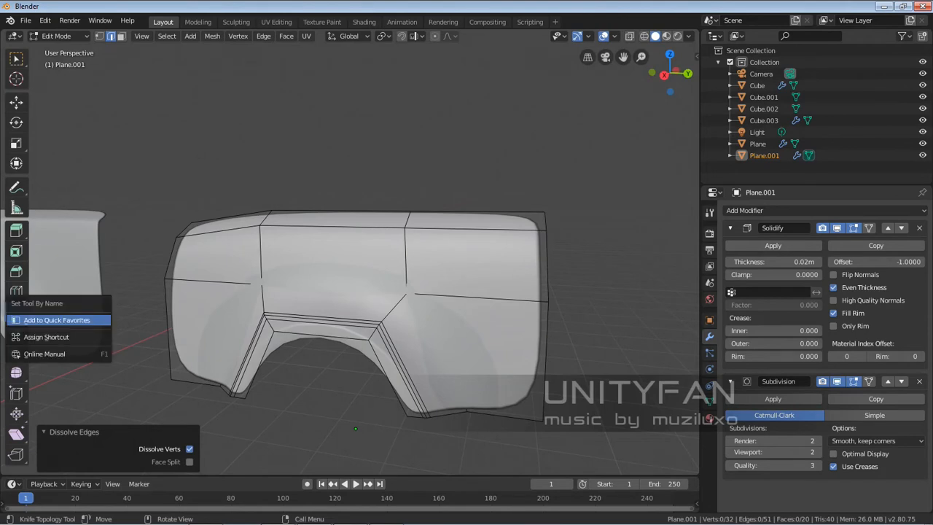
pyautogui.click(44, 320)
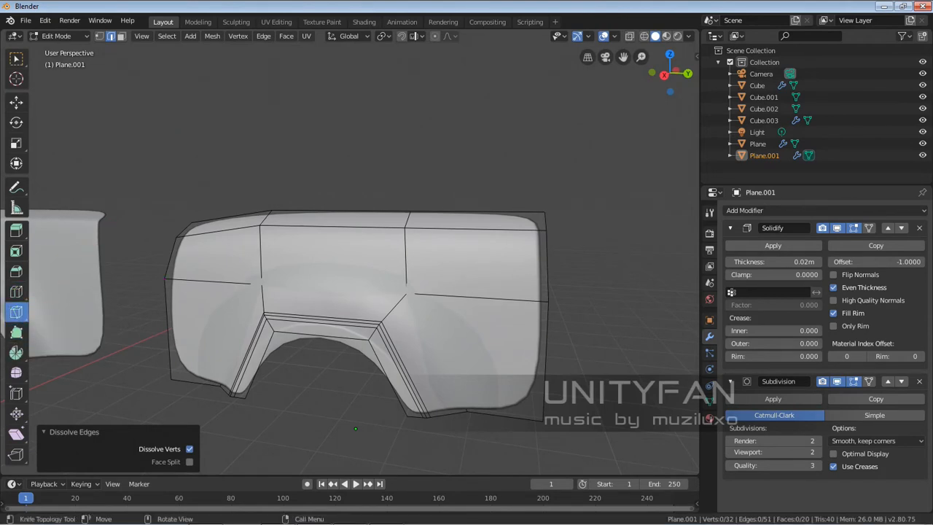
pyautogui.click(16, 312)
pyautogui.rightClick(517, 260)
pyautogui.click(45, 432)
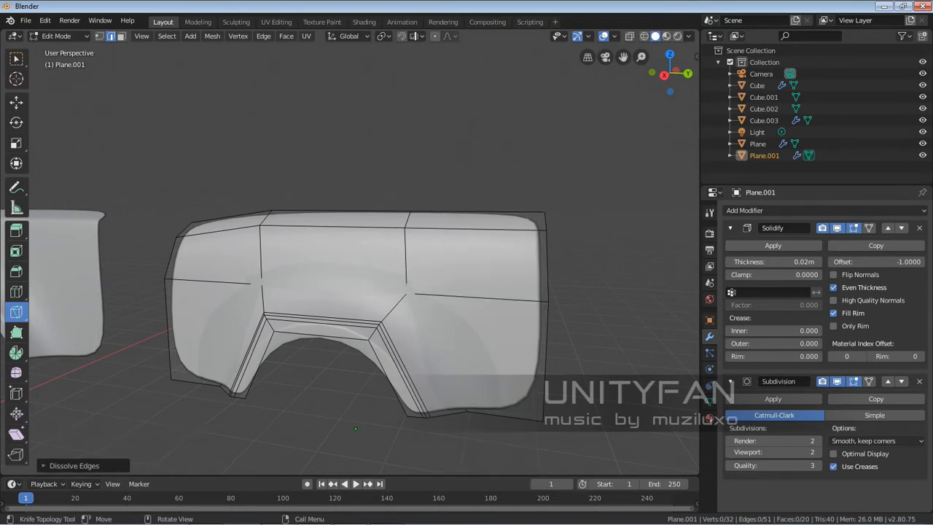
pyautogui.click(16, 59)
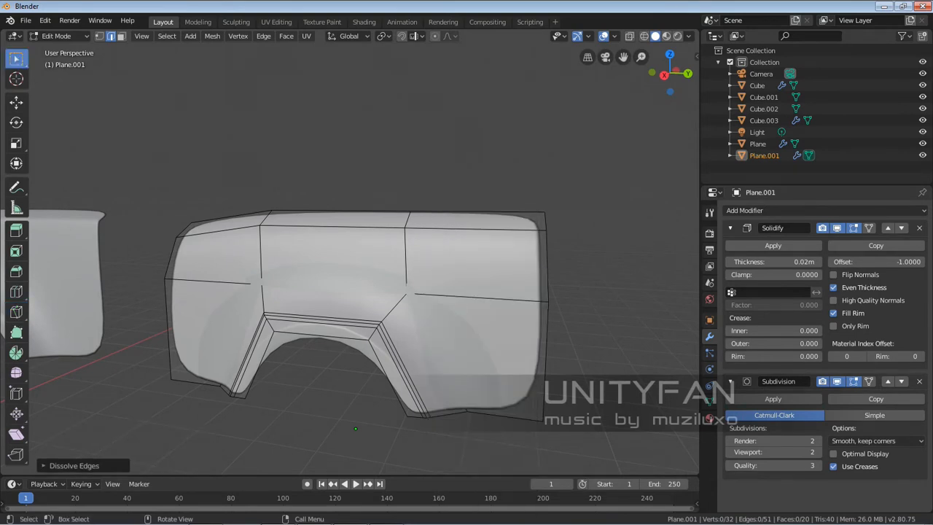
pyautogui.scroll(3, 350, 255)
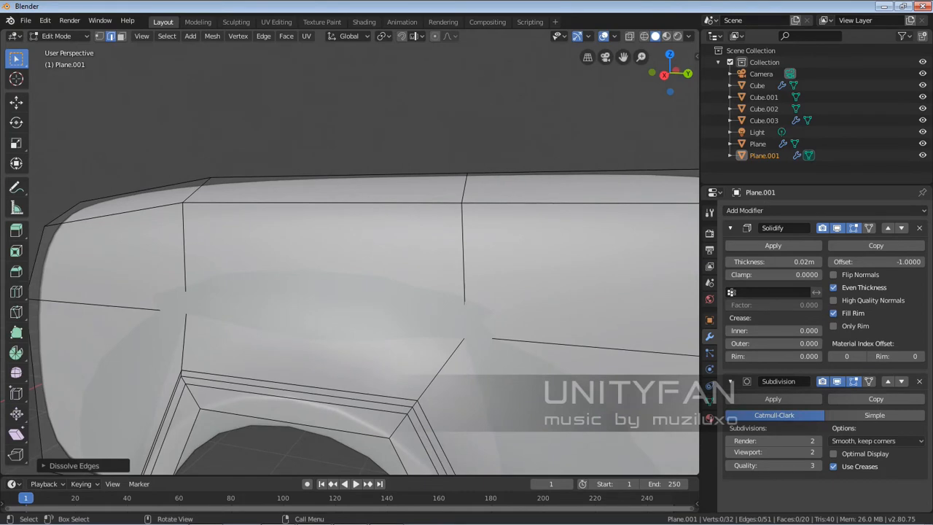
pyautogui.press('k')
pyautogui.scroll(-4, 350, 292)
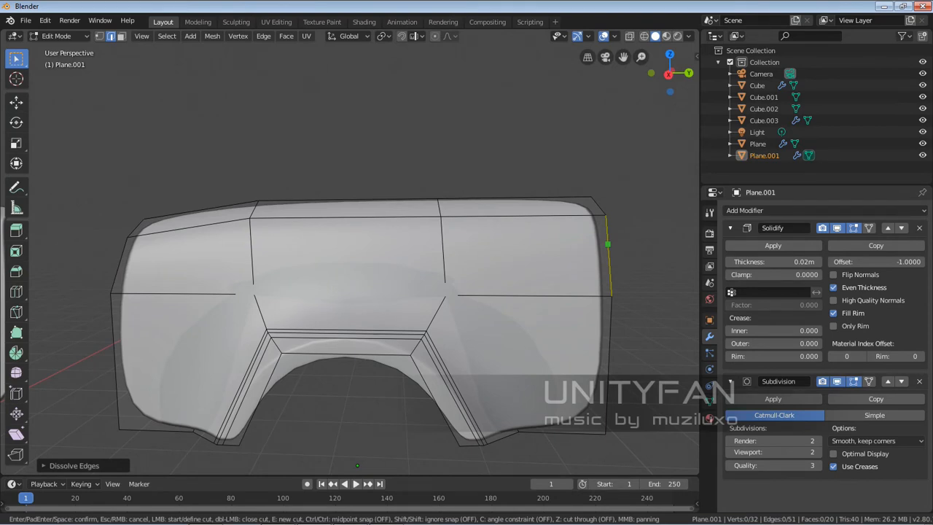
pyautogui.scroll(3, 608, 244)
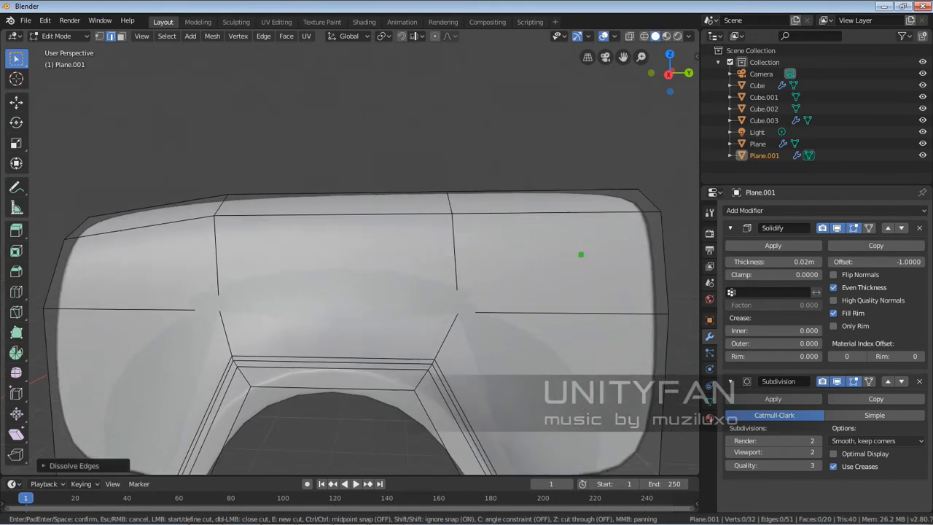
pyautogui.press('Escape')
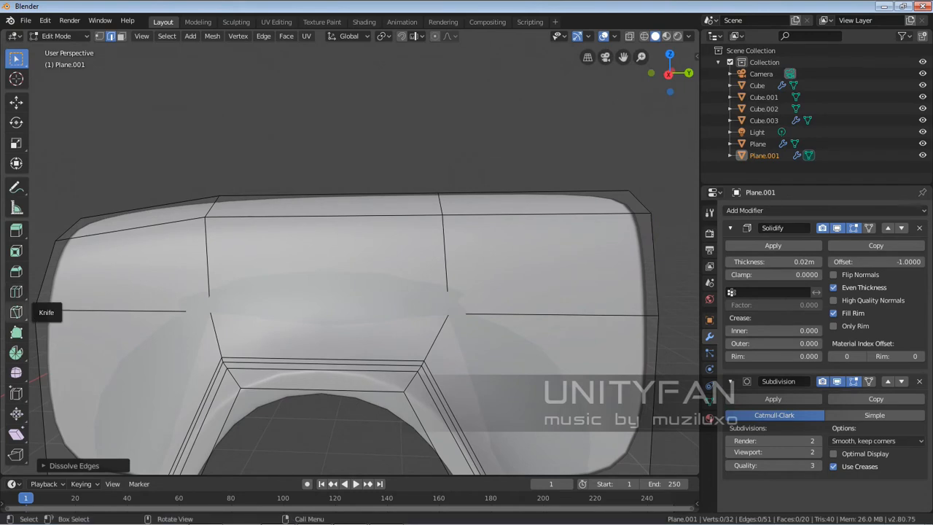
# Knife-cut a support edge across all three sections of the duplicate, a short distance below its top crease
pyautogui.click(16, 312)
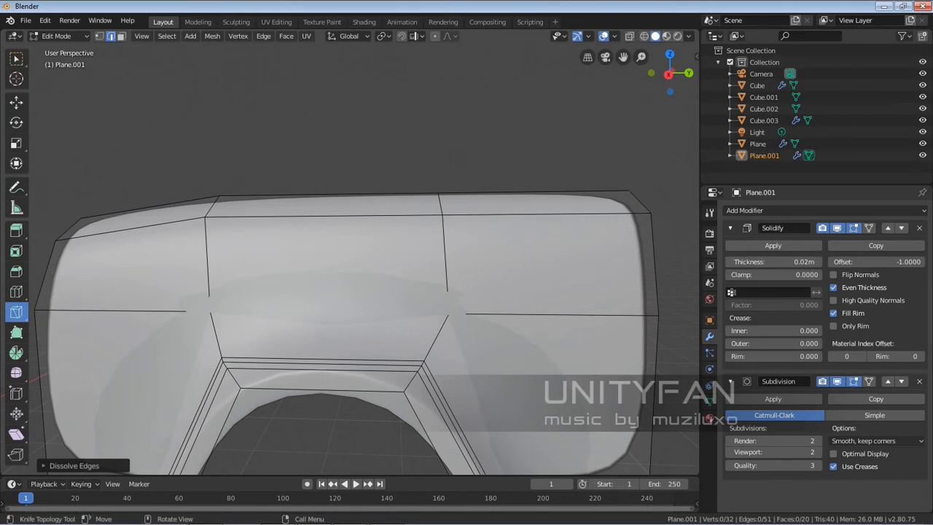
pyautogui.moveTo(328, 291); pyautogui.dragTo(309, 299, button='middle')
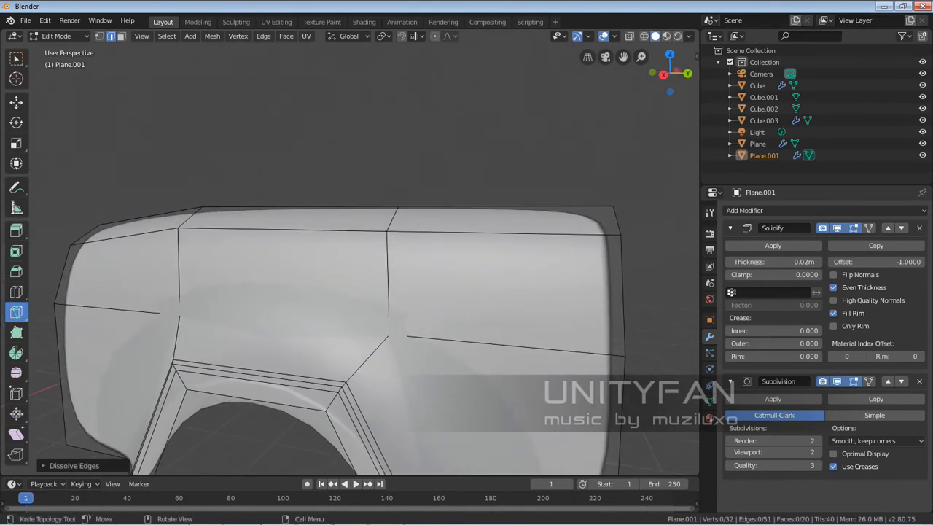
pyautogui.moveTo(309, 299); pyautogui.dragTo(338, 299, button='middle')
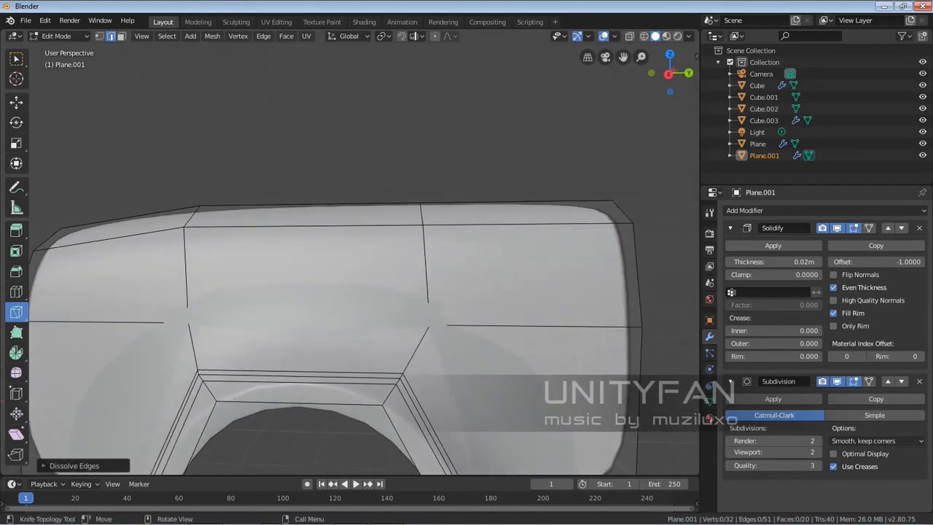
pyautogui.click(17, 60)
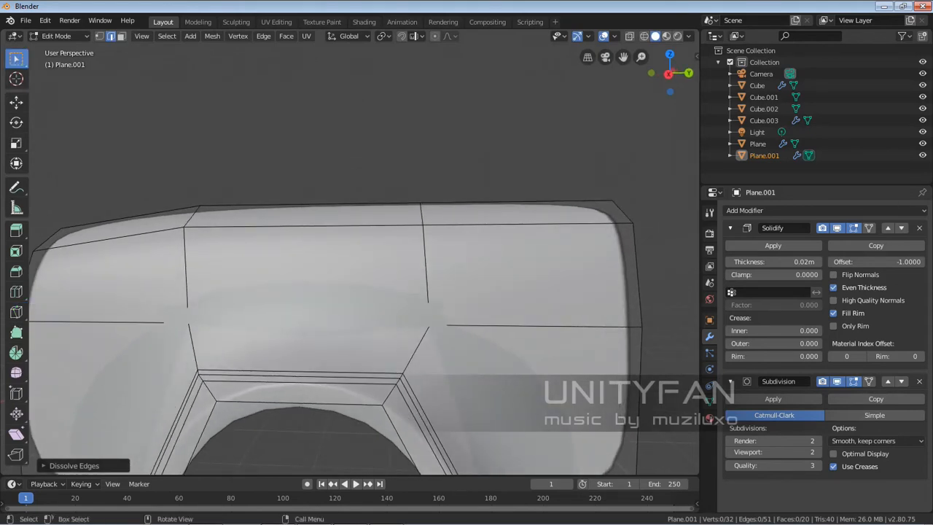
pyautogui.press('k')
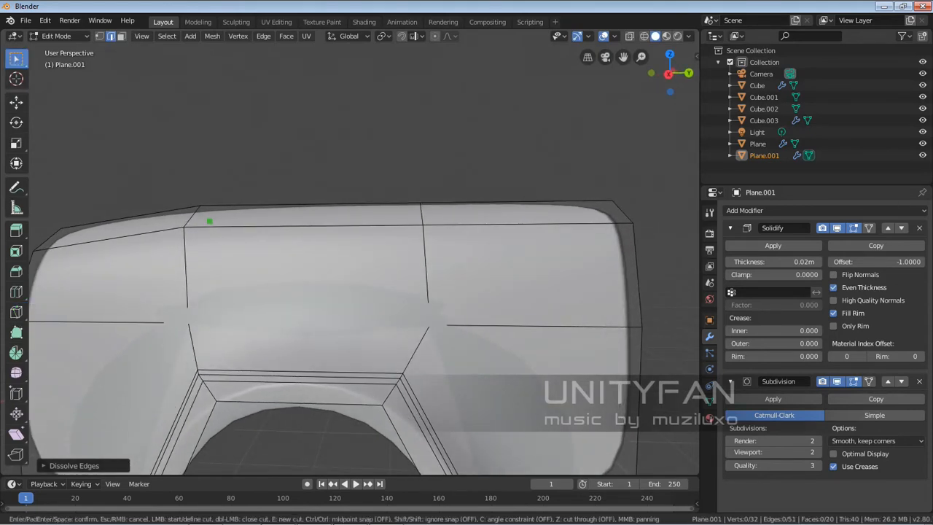
pyautogui.moveTo(470, 280); pyautogui.dragTo(534, 284, button='middle')
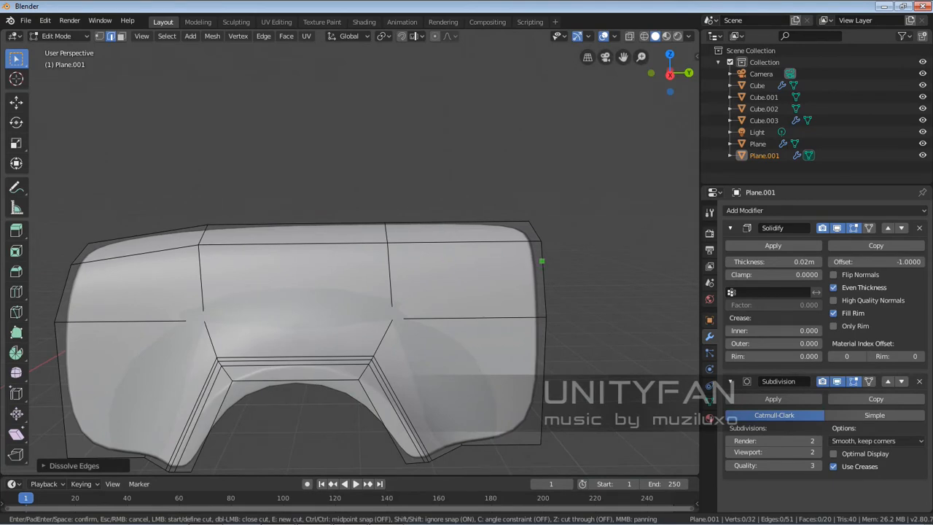
pyautogui.click(542, 261)
pyautogui.click(388, 268)
pyautogui.click(201, 278)
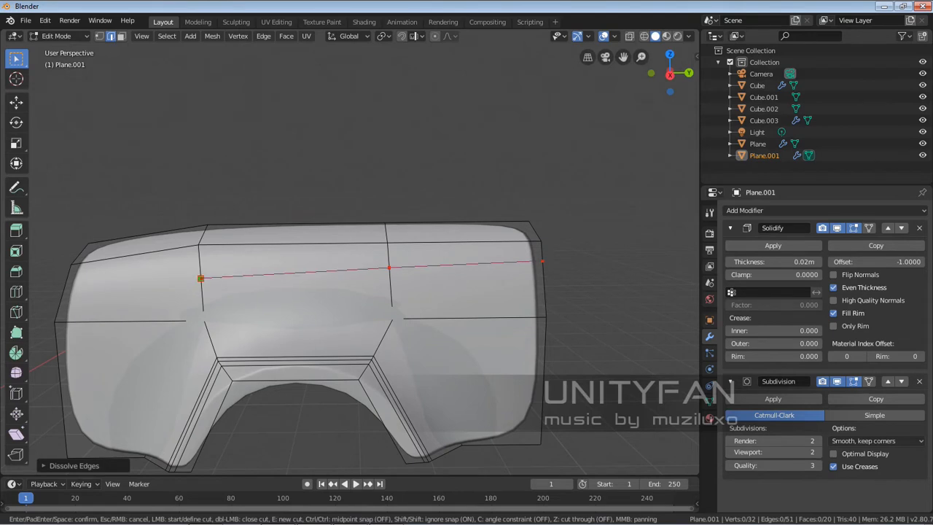
pyautogui.click(63, 293)
pyautogui.press('Return')
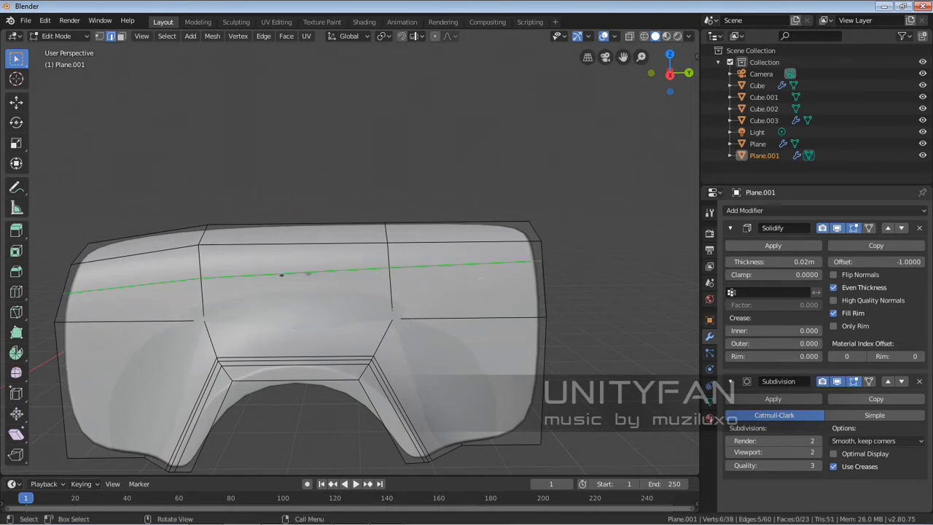
# Select the middle segment of the knife cut and try to move it with the Move tool
pyautogui.scroll(2, 350, 259)
pyautogui.moveTo(349, 259); pyautogui.dragTo(488, 235, button='middle')
pyautogui.click(432, 256)
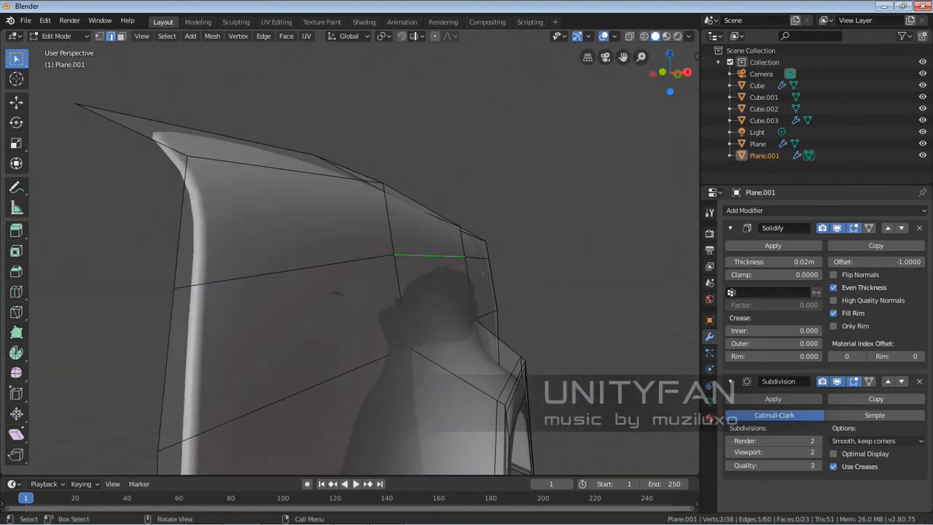
pyautogui.click(16, 103)
pyautogui.moveTo(350, 255); pyautogui.dragTo(346, 278, button='middle')
pyautogui.moveTo(478, 285); pyautogui.dragTo(508, 287)
pyautogui.moveTo(509, 288); pyautogui.dragTo(313, 249, button='middle')
pyautogui.moveTo(430, 287); pyautogui.dragTo(530, 299, button='middle')
# Undo the segment edits and the knife cut below the top crease
pyautogui.hotkey('ctrl', 'z')
pyautogui.hotkey('ctrl', 'z')
pyautogui.hotkey('ctrl', 'z')
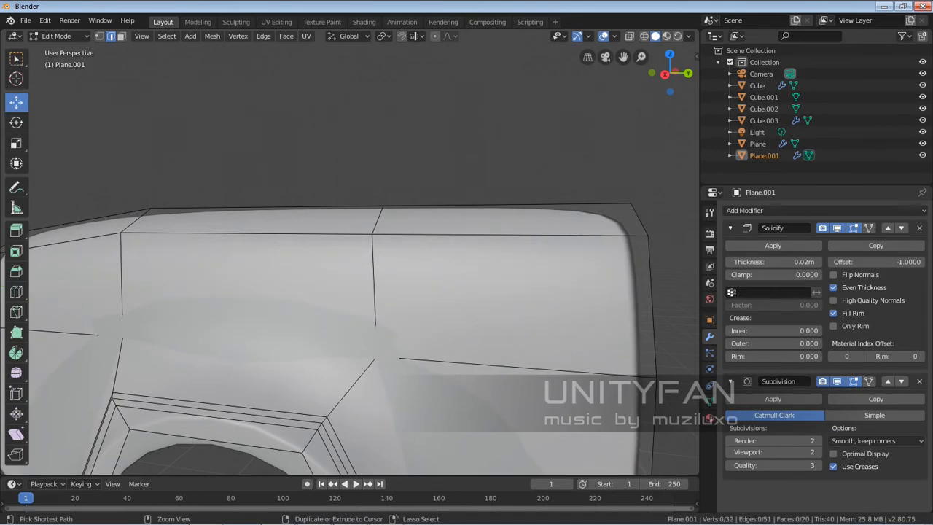
# Switch the duplicate to vertex selection and deselect everything
pyautogui.scroll(-3, 350, 292)
pyautogui.click(625, 259)
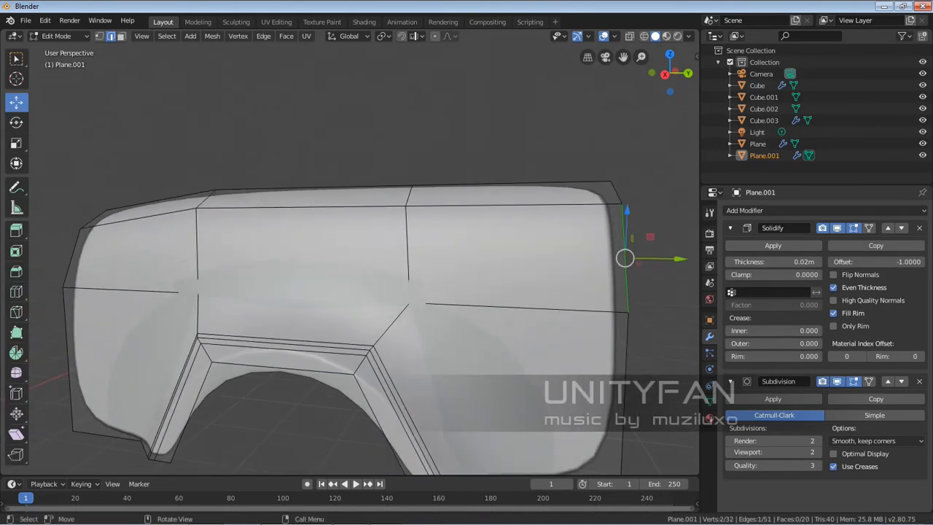
pyautogui.click(99, 36)
pyautogui.hotkey('alt', 'a')
pyautogui.moveTo(350, 291); pyautogui.dragTo(368, 293, button='middle')
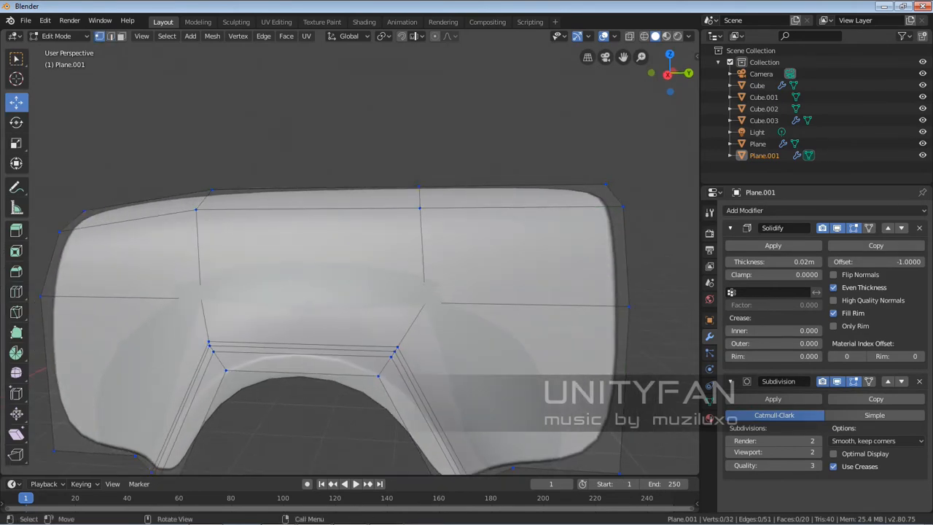
# Knife-cut a support edge below the duplicate's top crease, running the cut past the panel's far end
pyautogui.press('k')
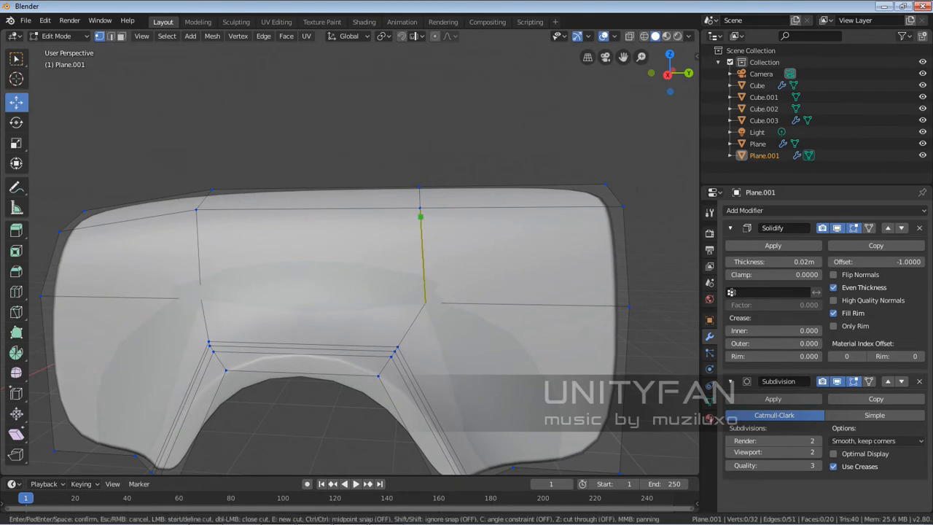
pyautogui.click(625, 235)
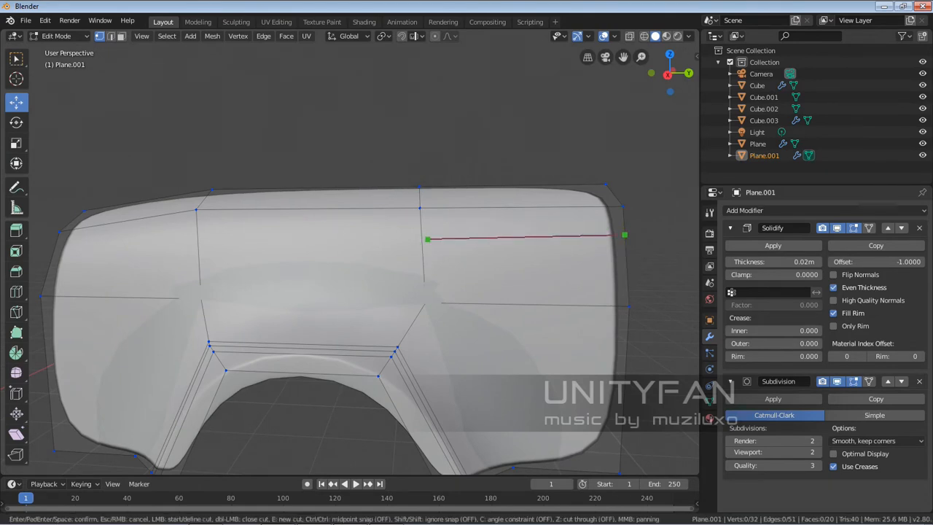
pyautogui.click(422, 244)
pyautogui.click(198, 256)
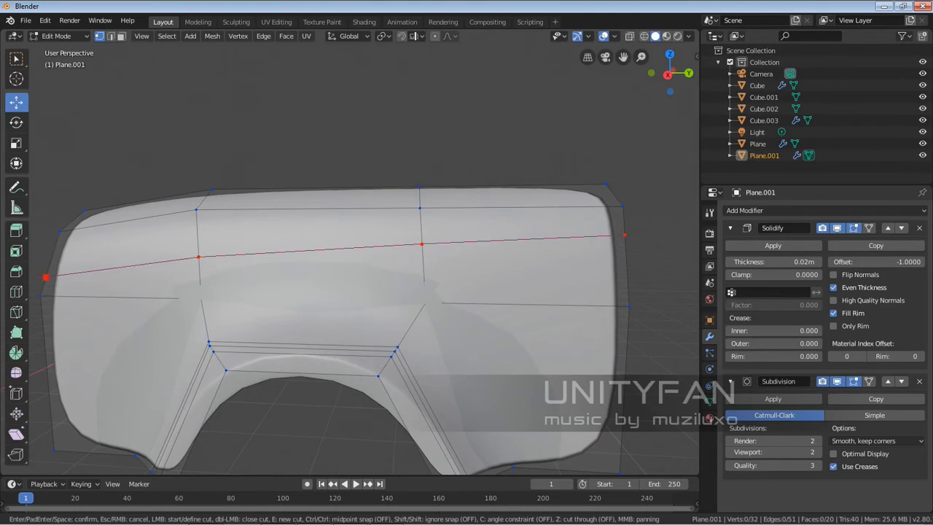
pyautogui.keyDown('shift'); pyautogui.moveTo(98, 285); pyautogui.dragTo(320, 277, button='middle'); pyautogui.keyUp('shift')
pyautogui.scroll(1, 174, 283)
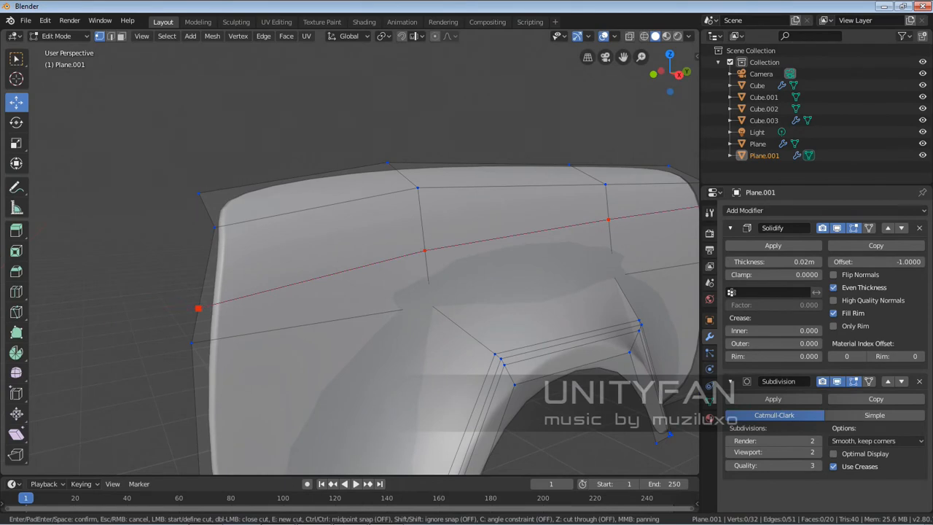
pyautogui.keyDown('shift'); pyautogui.moveTo(123, 325); pyautogui.dragTo(134, 316, button='middle'); pyautogui.keyUp('shift')
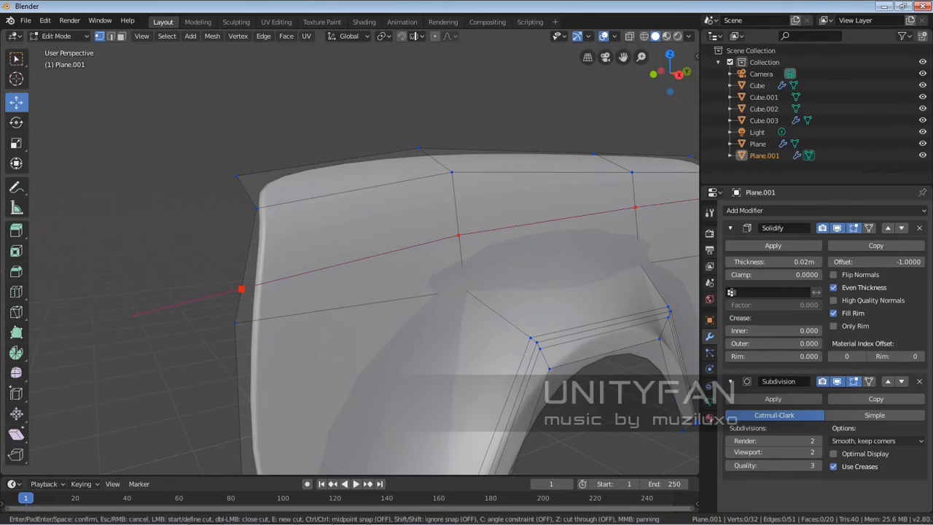
pyautogui.click(133, 316)
pyautogui.scroll(-3, 134, 316)
pyautogui.press('Return')
# Try moving the knife cut's vertex above the arch corner freely, cancel the move and deselect everything
pyautogui.moveTo(134, 316); pyautogui.dragTo(55, 298, button='middle')
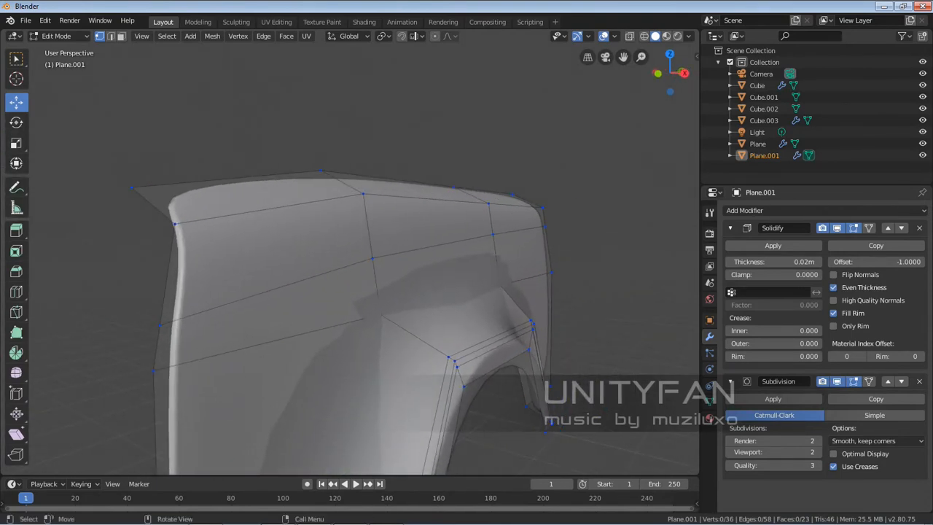
pyautogui.click(372, 258)
pyautogui.press('g')
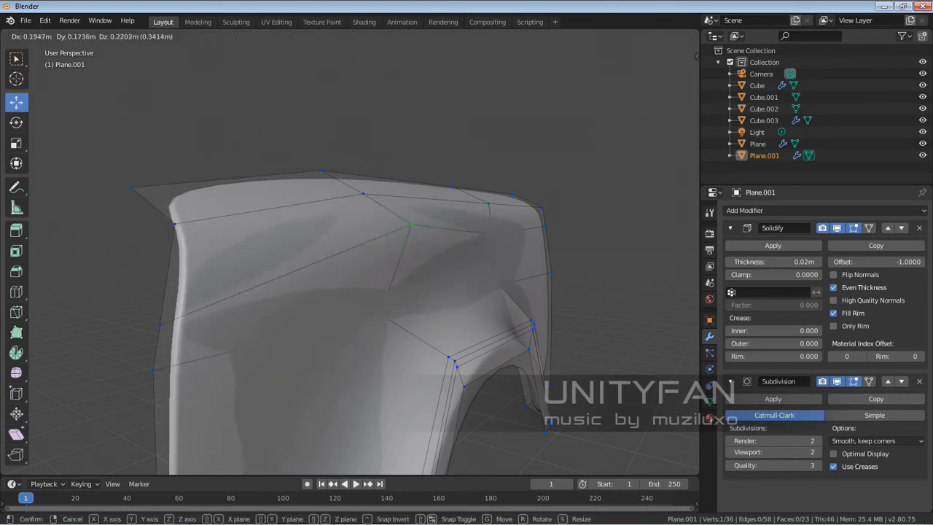
pyautogui.press('Escape')
pyautogui.moveTo(464, 224); pyautogui.dragTo(445, 226, button='middle')
pyautogui.hotkey('alt', 'a')
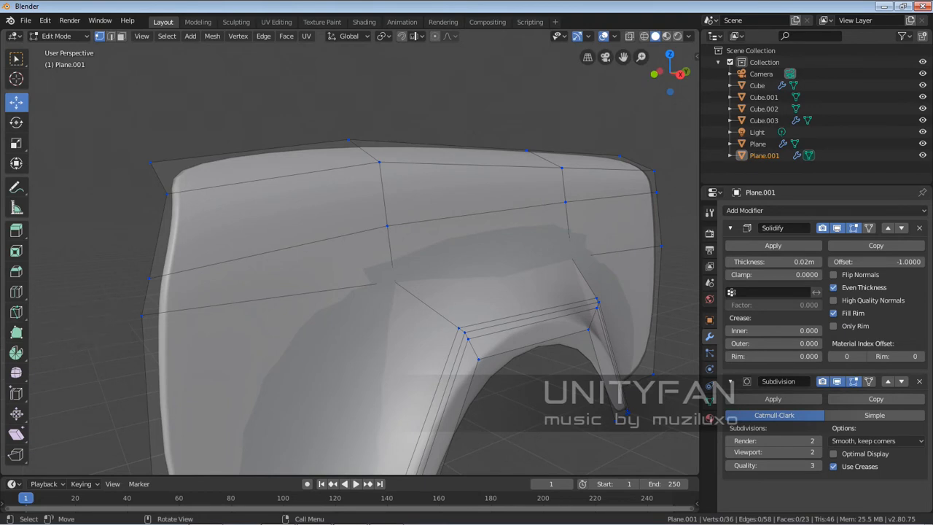
# Switch the cutting tool to Bisect, restore Knife and return to the Select Box tool
pyautogui.click(16, 313)
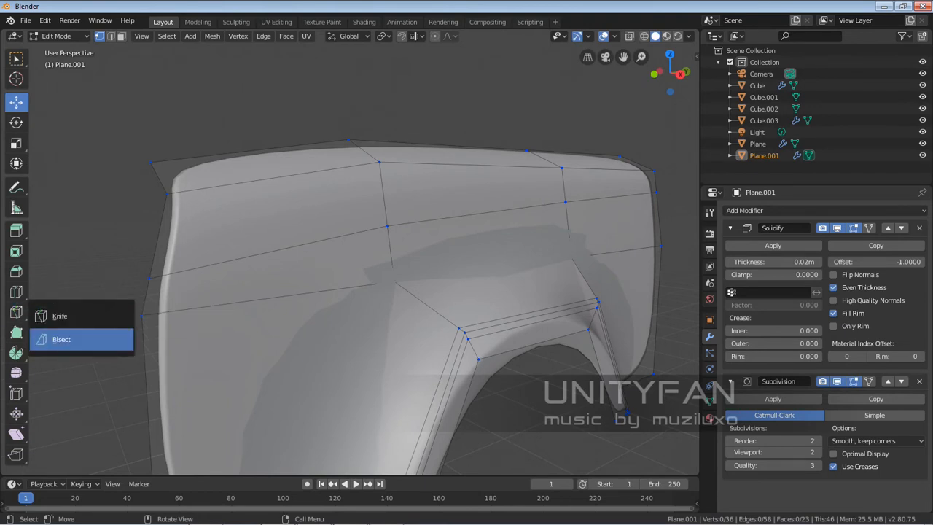
pyautogui.click(61, 339)
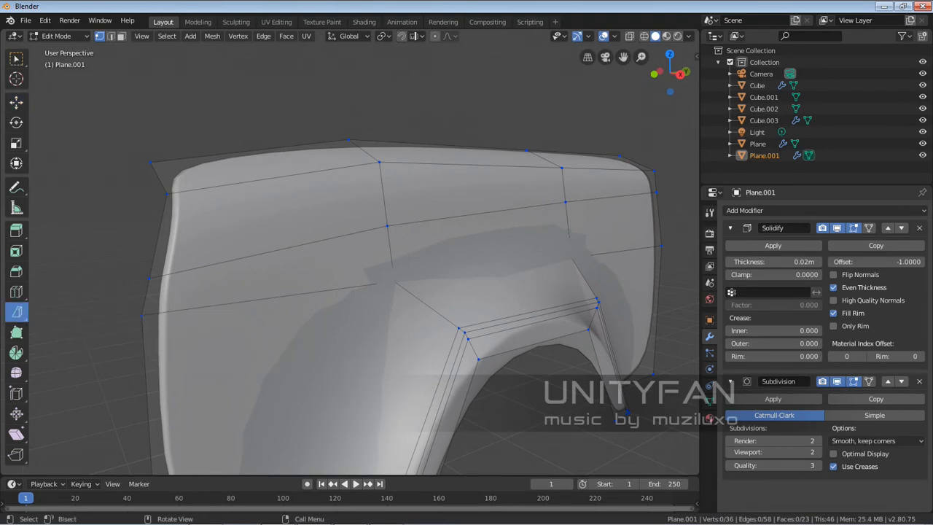
pyautogui.moveTo(364, 277)
pyautogui.mouseDown(button='middle')
pyautogui.moveTo(347, 291)
pyautogui.moveTo(350, 283)
pyautogui.mouseUp(button='middle')
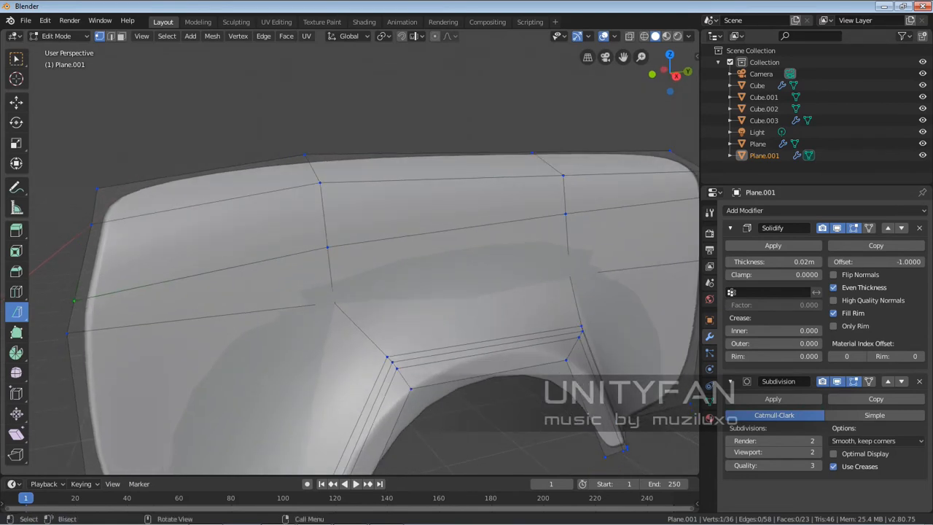
pyautogui.click(16, 312)
pyautogui.click(60, 316)
pyautogui.keyDown('shift'); pyautogui.moveTo(350, 292); pyautogui.dragTo(413, 209, button='middle'); pyautogui.keyUp('shift')
pyautogui.click(16, 59)
# Examine the new support edge and the surface shading above the arch from near and far
pyautogui.scroll(1, 427, 266)
pyautogui.scroll(1, 428, 265)
pyautogui.scroll(-1, 427, 265)
pyautogui.scroll(1, 426, 267)
pyautogui.scroll(-2, 383, 264)
pyautogui.scroll(-2, 315, 261)
pyautogui.scroll(3, 390, 262)
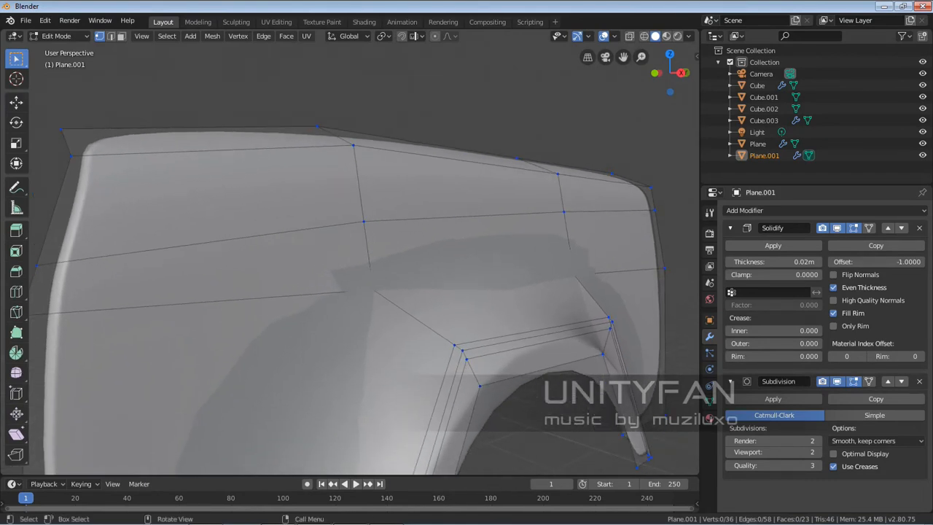
pyautogui.scroll(-3, 408, 240)
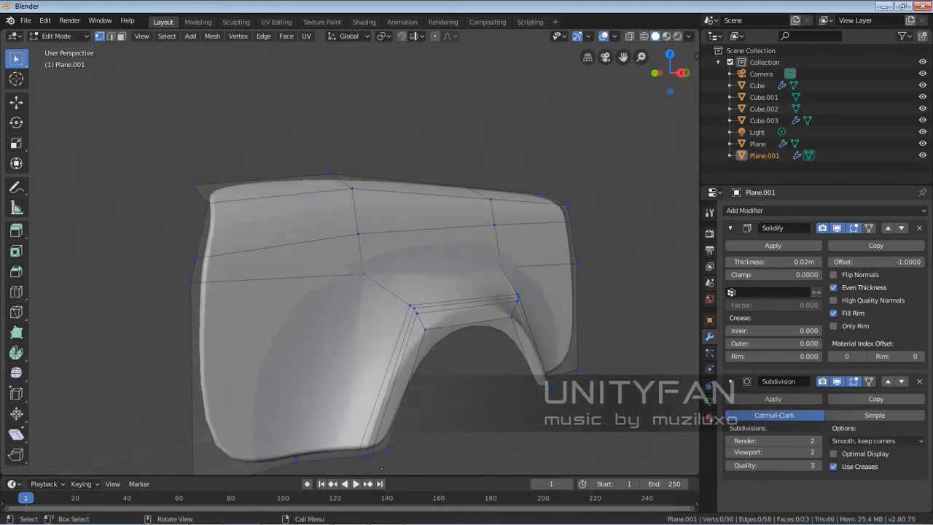
pyautogui.moveTo(408, 240); pyautogui.dragTo(382, 242, button='middle')
pyautogui.scroll(3, 382, 242)
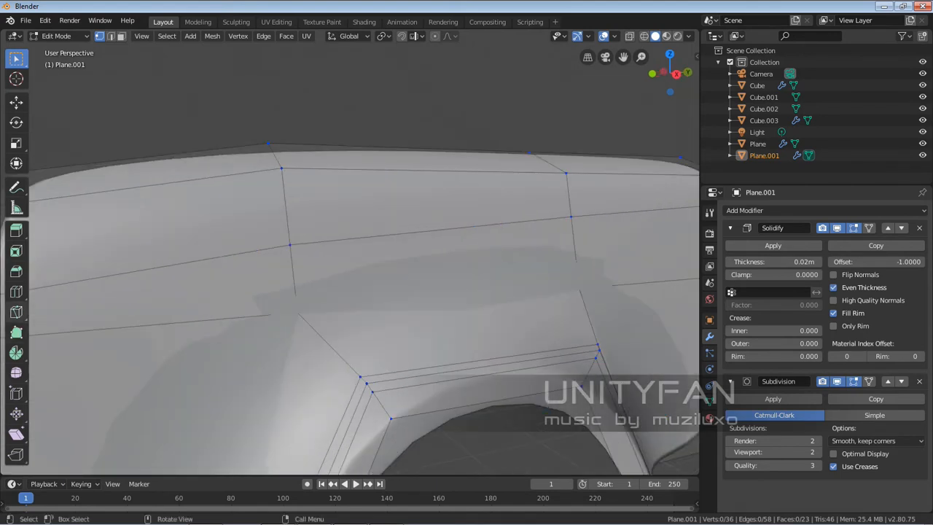
pyautogui.click(16, 312)
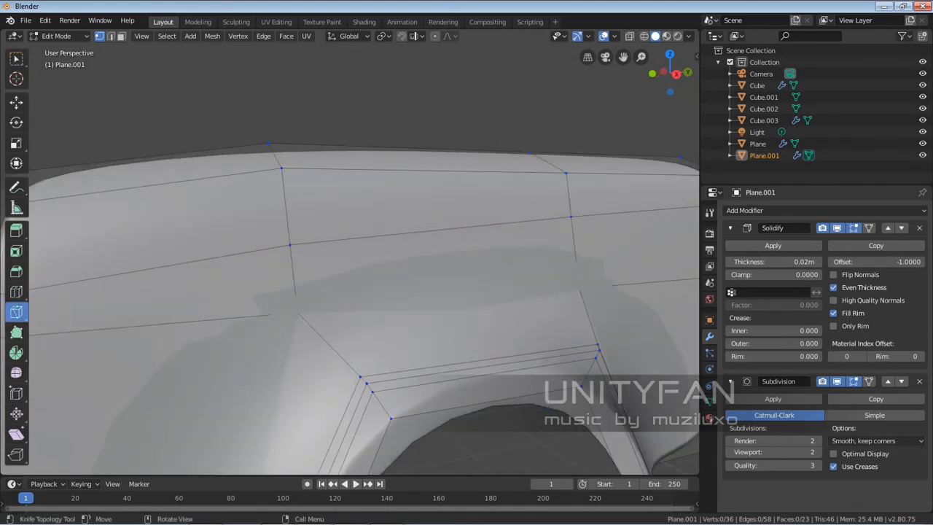
pyautogui.click(16, 312)
pyautogui.rightClick(289, 237)
pyautogui.click(16, 59)
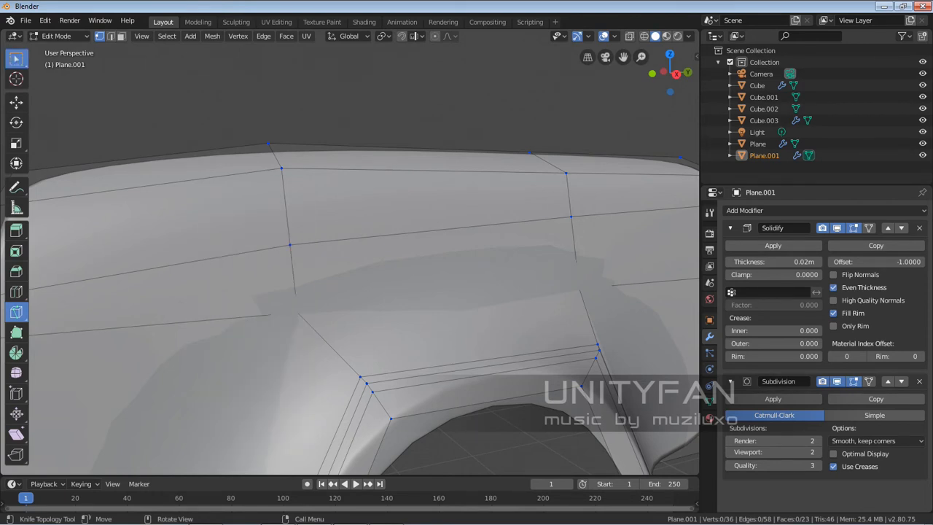
# Activate the Move tool and display the viewport's View and 3D Cursor settings
pyautogui.scroll(-4, 350, 255)
pyautogui.moveTo(364, 277); pyautogui.dragTo(336, 281, button='middle')
pyautogui.scroll(3, 365, 277)
pyautogui.scroll(-3, 350, 291)
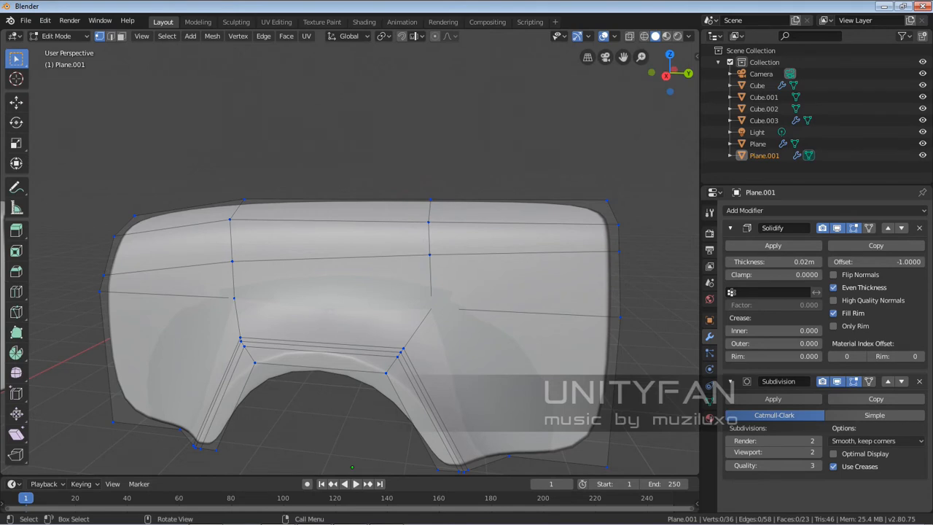
pyautogui.click(16, 102)
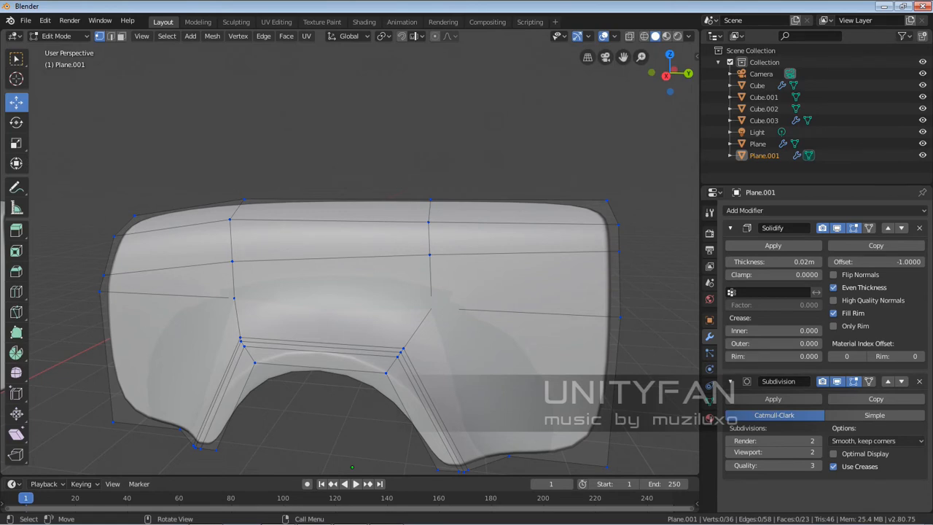
pyautogui.press('n')
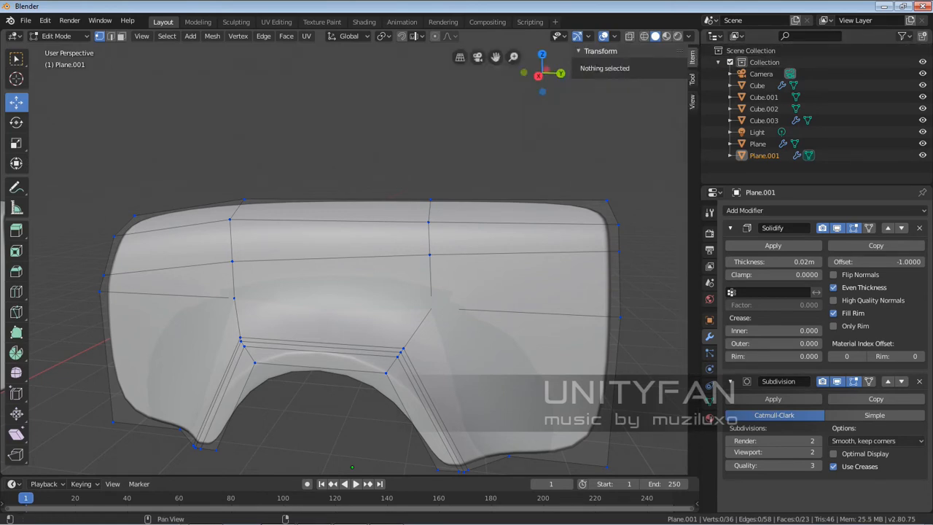
pyautogui.click(692, 102)
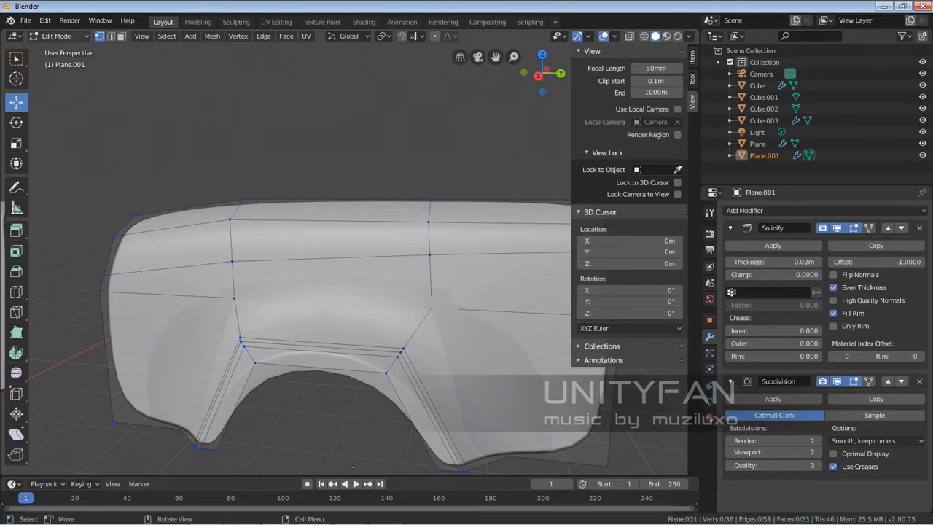
# Tour the Modeling, Sculpting, UV Editing, Texture Paint and Shading workspaces and return to the Layout workspace
pyautogui.click(58, 36)
pyautogui.click(13, 36)
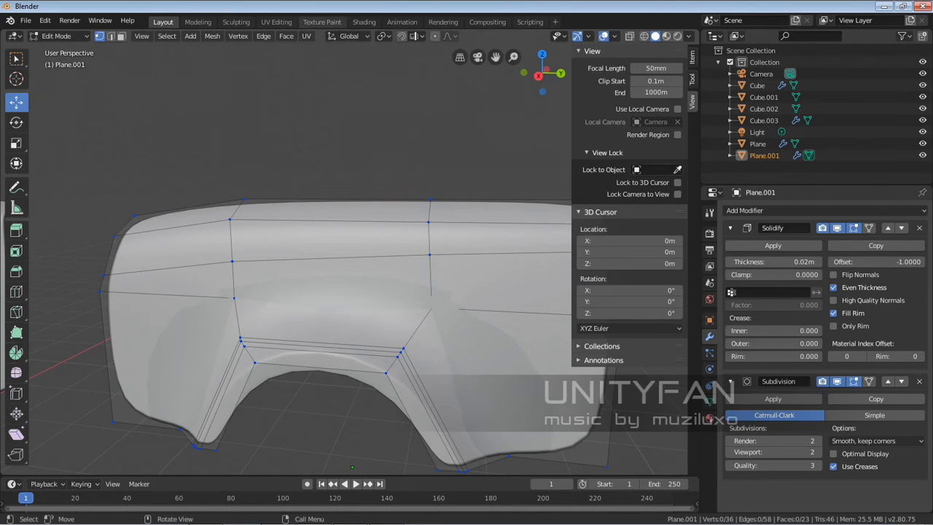
pyautogui.click(198, 22)
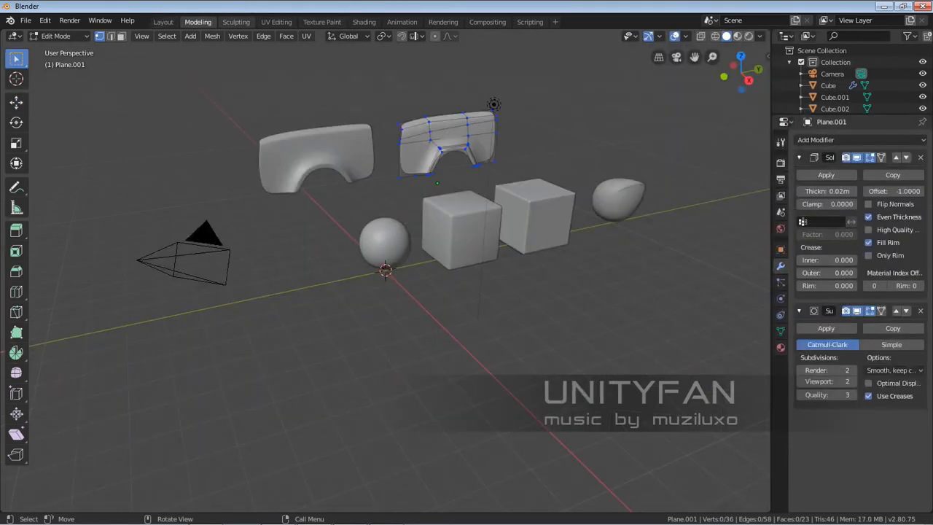
pyautogui.click(237, 22)
pyautogui.click(276, 22)
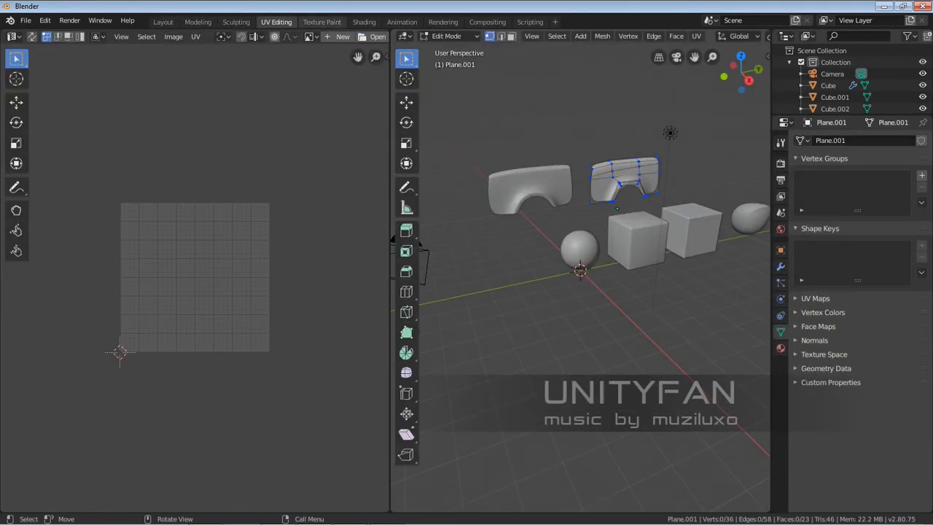
pyautogui.click(321, 22)
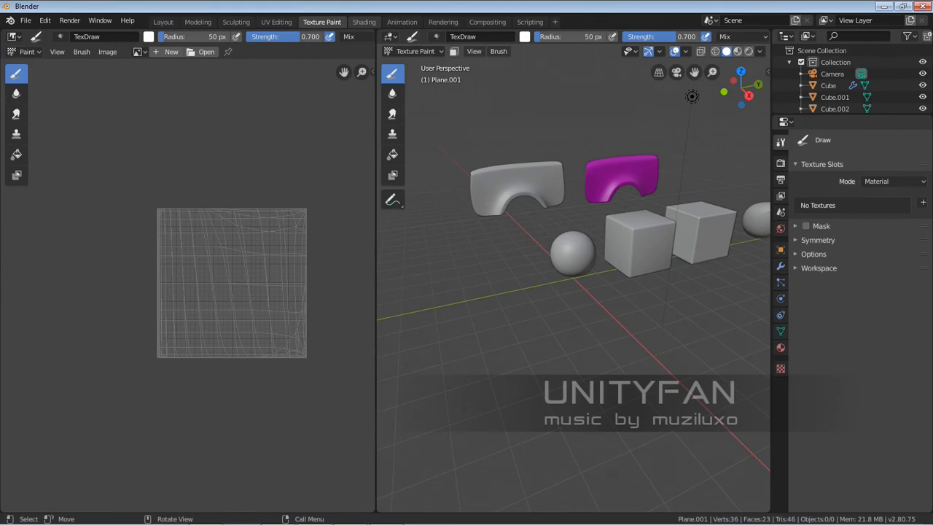
pyautogui.click(364, 22)
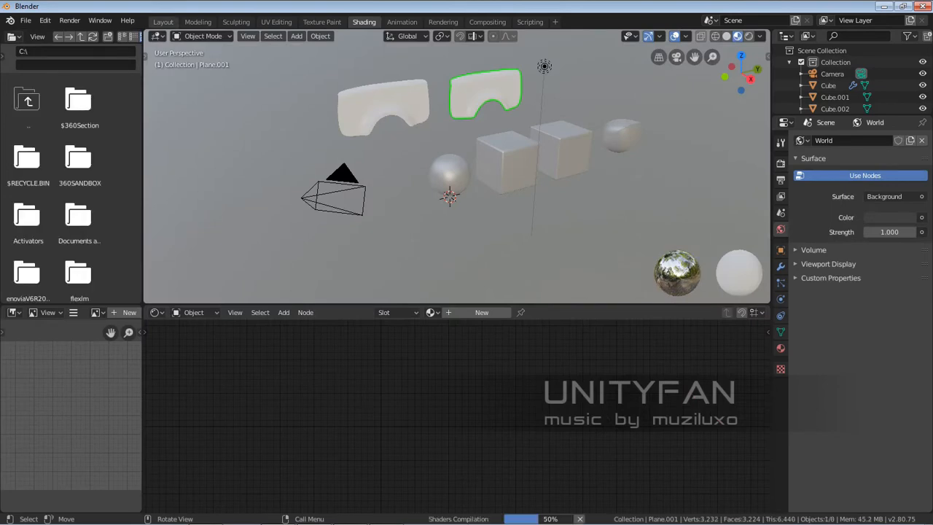
pyautogui.click(164, 22)
pyautogui.moveTo(342, 255)
pyautogui.mouseDown(button='middle')
pyautogui.moveTo(346, 306)
pyautogui.moveTo(368, 302)
pyautogui.moveTo(299, 252)
pyautogui.moveTo(291, 201)
pyautogui.moveTo(344, 255)
pyautogui.mouseUp(button='middle')
pyautogui.scroll(1, 368, 303)
pyautogui.scroll(2, 291, 219)
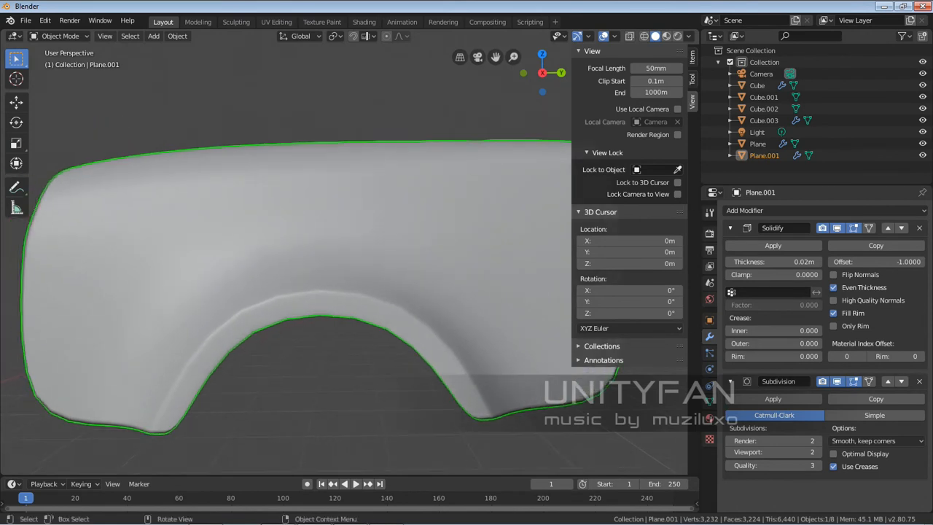
# Collapse the viewport's View settings section and expand it again
pyautogui.click(592, 51)
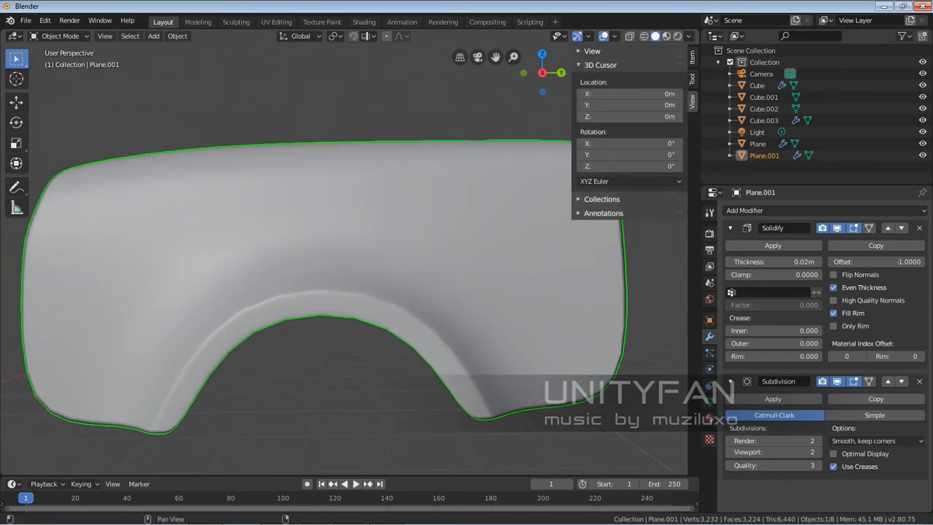
pyautogui.click(592, 51)
pyautogui.scroll(-3, 328, 255)
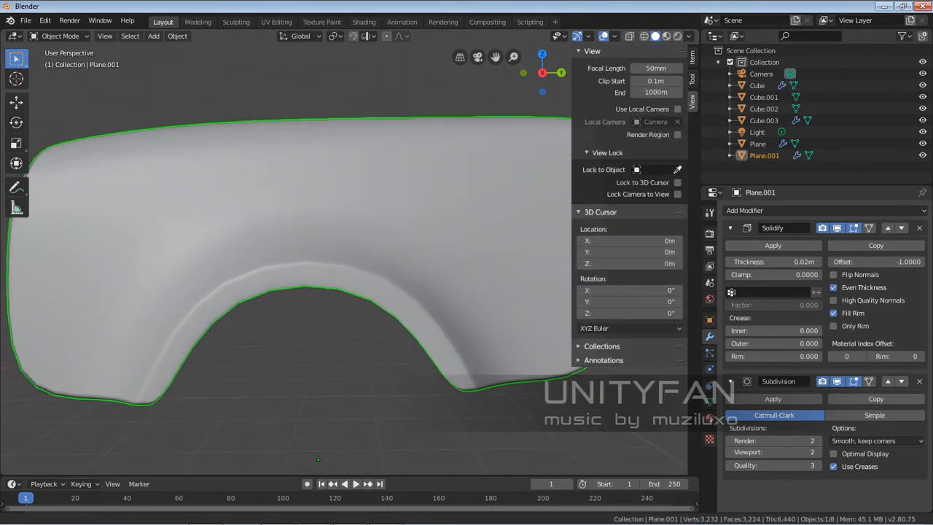
# In Edit Mode, knife a support edge across the arch panel's full width, just above the lower of the two upper horizontal edges
pyautogui.press('Tab')
pyautogui.moveTo(400, 234)
pyautogui.mouseDown(button='middle')
pyautogui.moveTo(312, 255)
pyautogui.moveTo(388, 237)
pyautogui.mouseUp(button='middle')
pyautogui.moveTo(331, 389); pyautogui.dragTo(328, 391, button='middle')
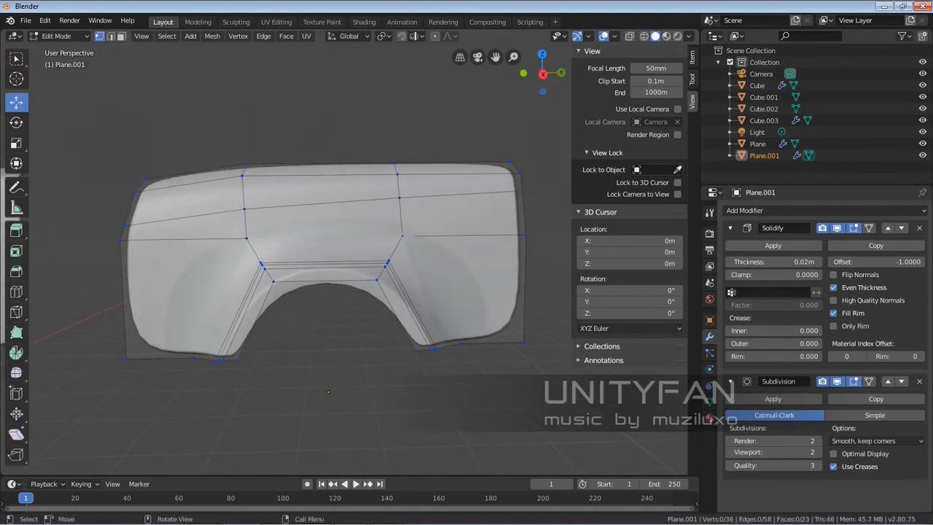
pyautogui.press('k')
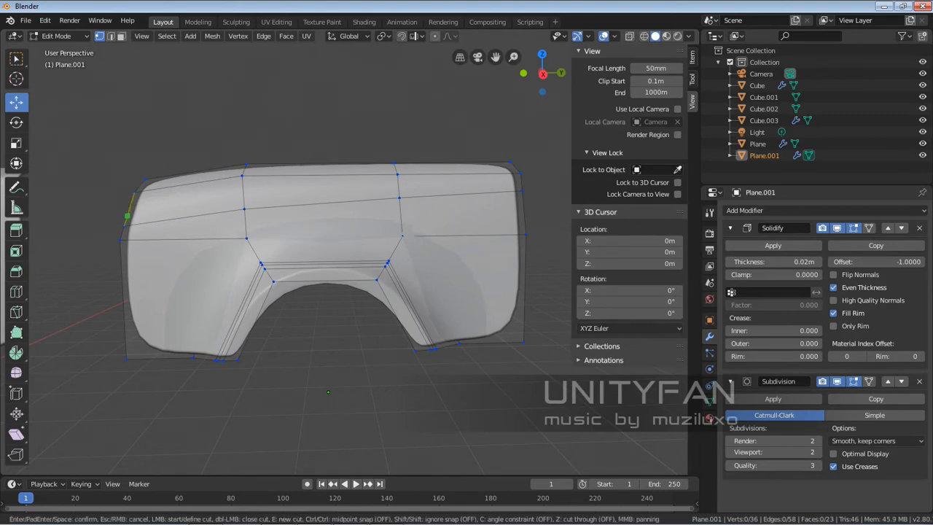
pyautogui.click(127, 216)
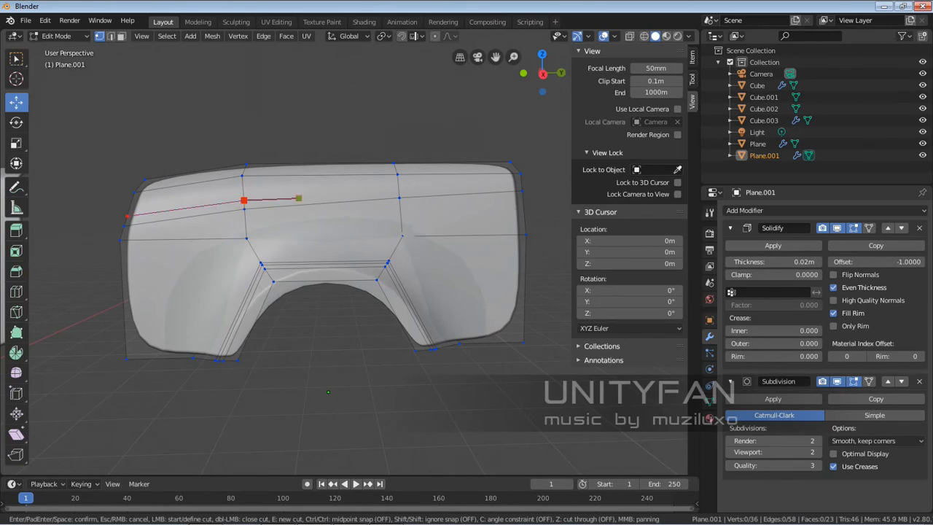
pyautogui.moveTo(396, 191); pyautogui.dragTo(372, 200, button='middle')
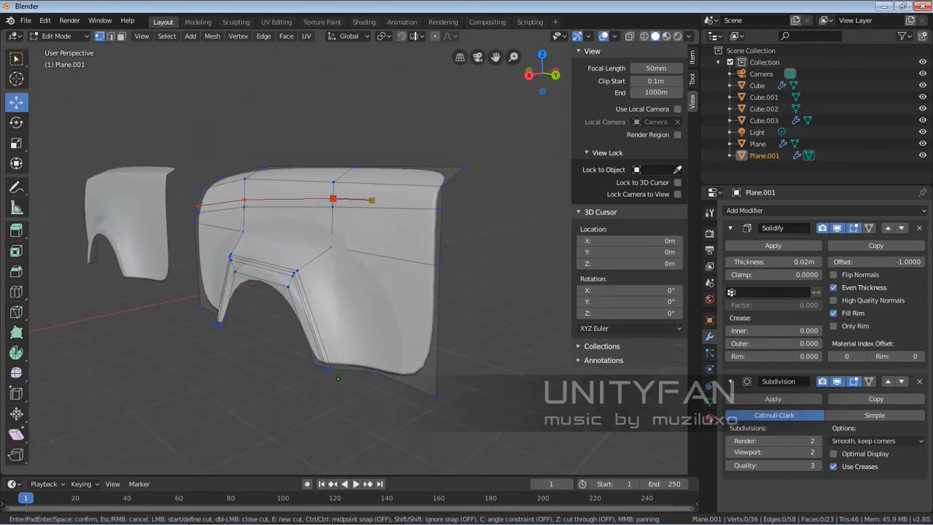
pyautogui.scroll(2, 371, 199)
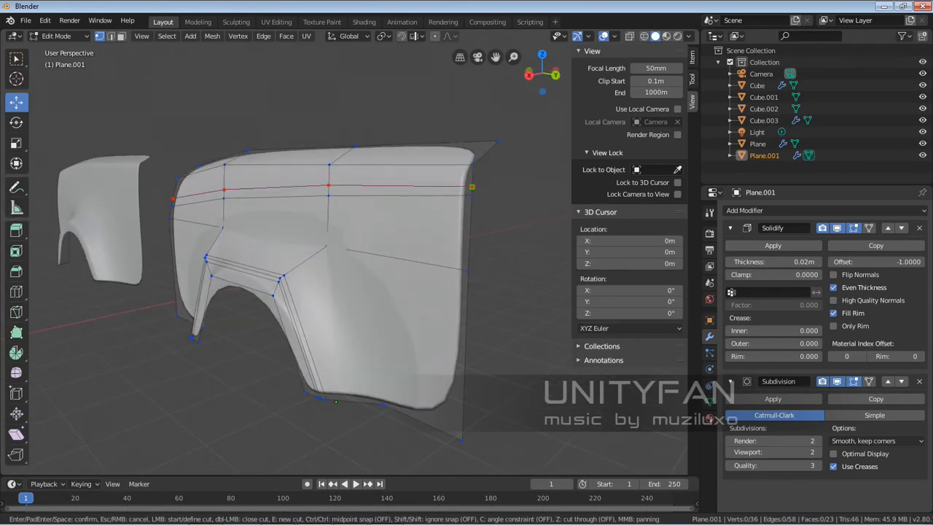
pyautogui.click(472, 186)
pyautogui.press('Return')
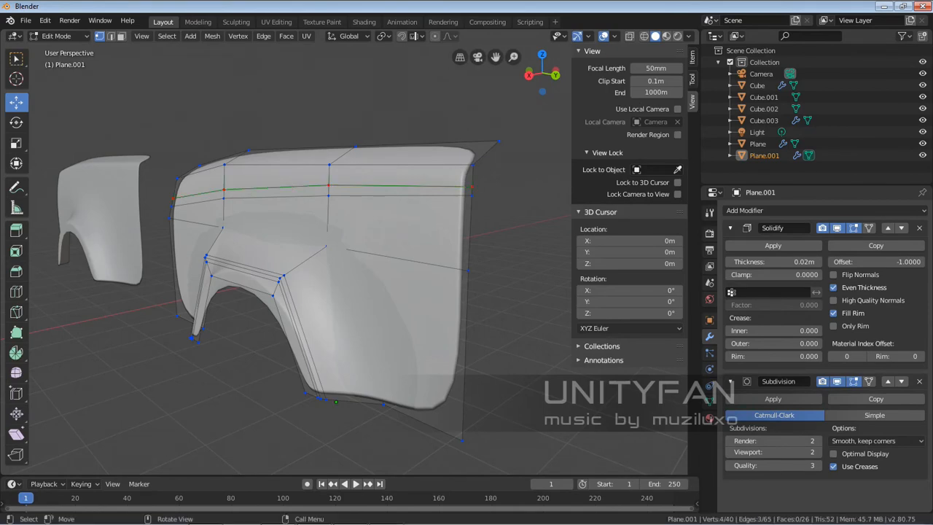
# Deselect the new cut via edge selection, restore vertex selection and preview the panel briefly in Object Mode
pyautogui.moveTo(467, 197)
pyautogui.mouseDown(button='middle')
pyautogui.moveTo(444, 210)
pyautogui.moveTo(390, 204)
pyautogui.moveTo(465, 211)
pyautogui.mouseUp(button='middle')
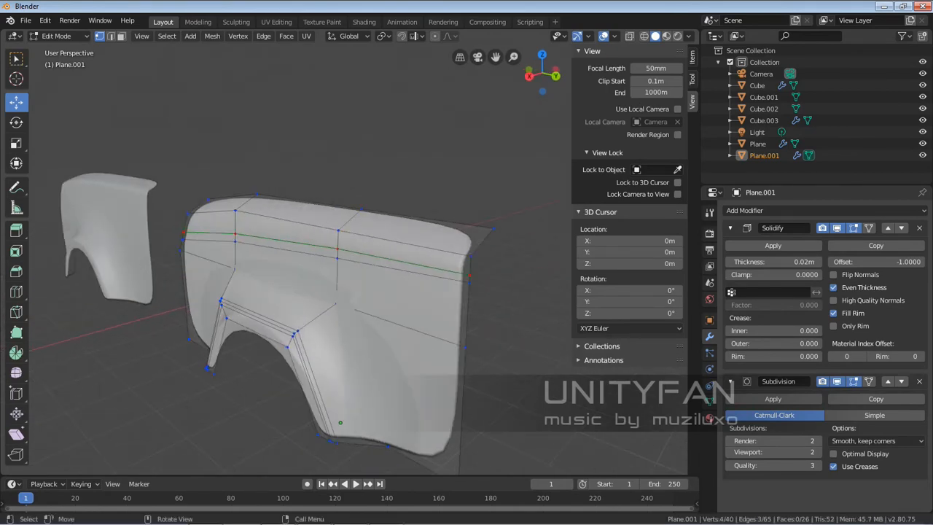
pyautogui.click(110, 36)
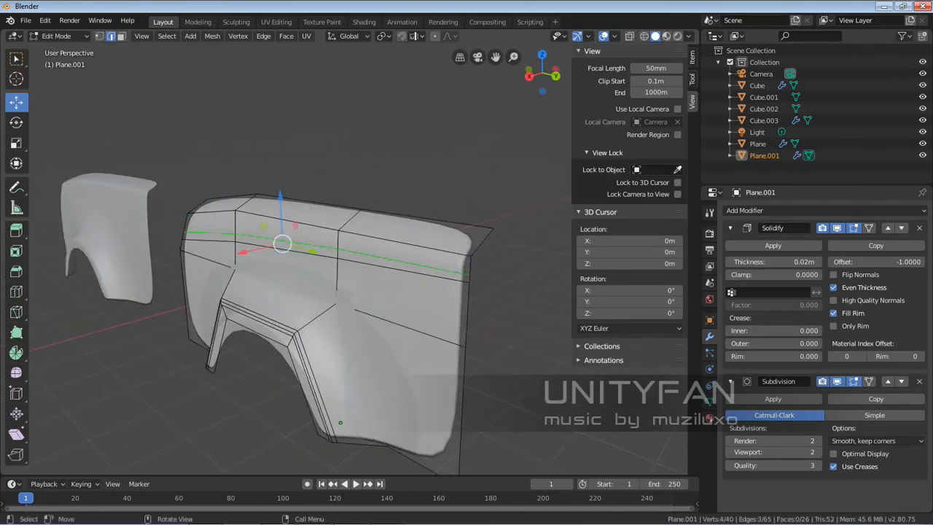
pyautogui.hotkey('alt', 'a')
pyautogui.moveTo(365, 241); pyautogui.dragTo(370, 221, button='middle')
pyautogui.press('1')
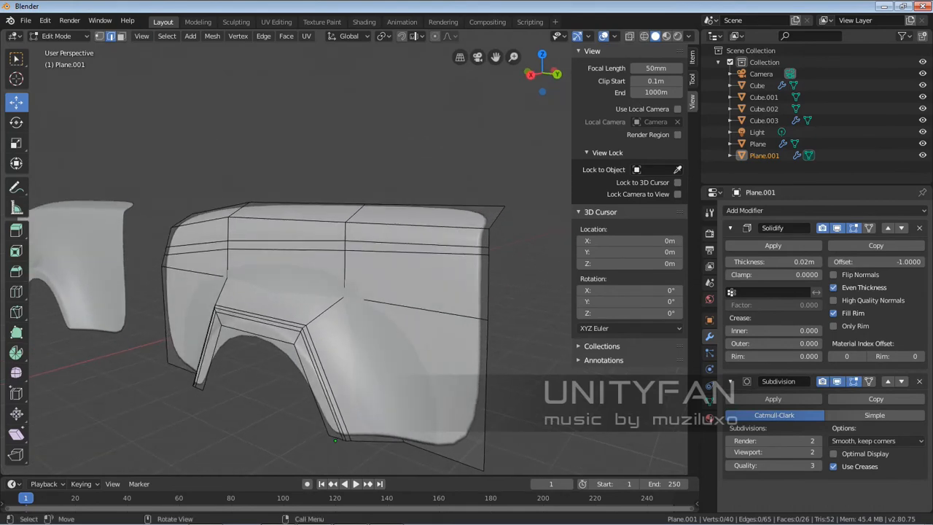
pyautogui.press('Tab')
pyautogui.press('Tab')
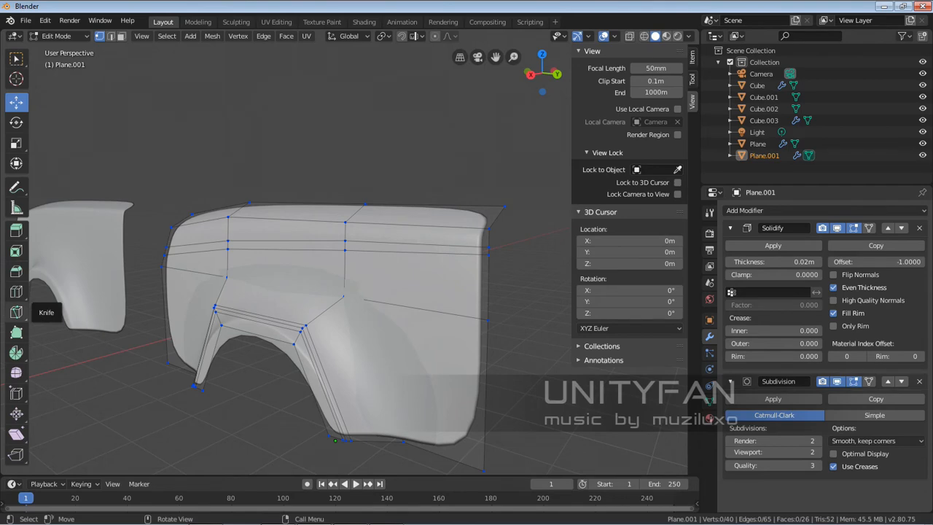
# Activate the Knife tool, inspect the panel's upper end near the new cut and restore the Select Box tool
pyautogui.click(16, 312)
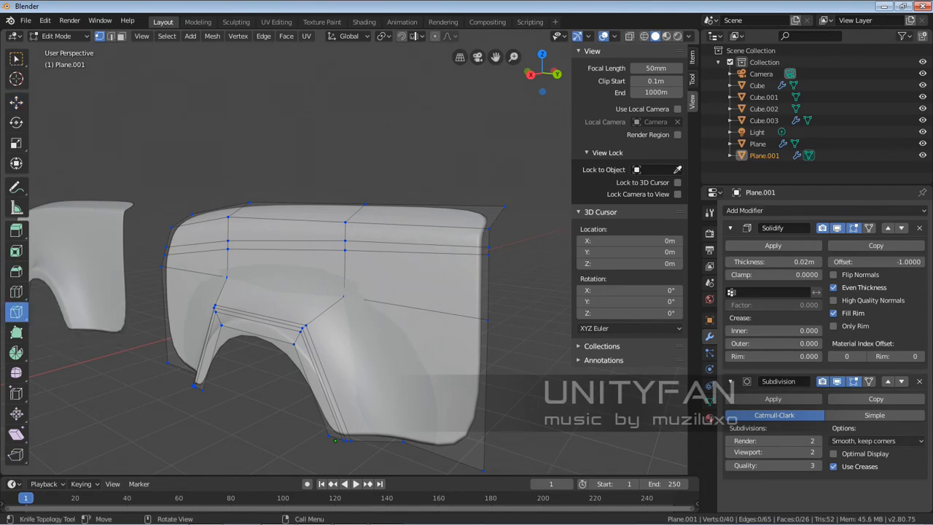
pyautogui.moveTo(334, 441); pyautogui.dragTo(312, 470, button='middle')
pyautogui.scroll(2, 312, 469)
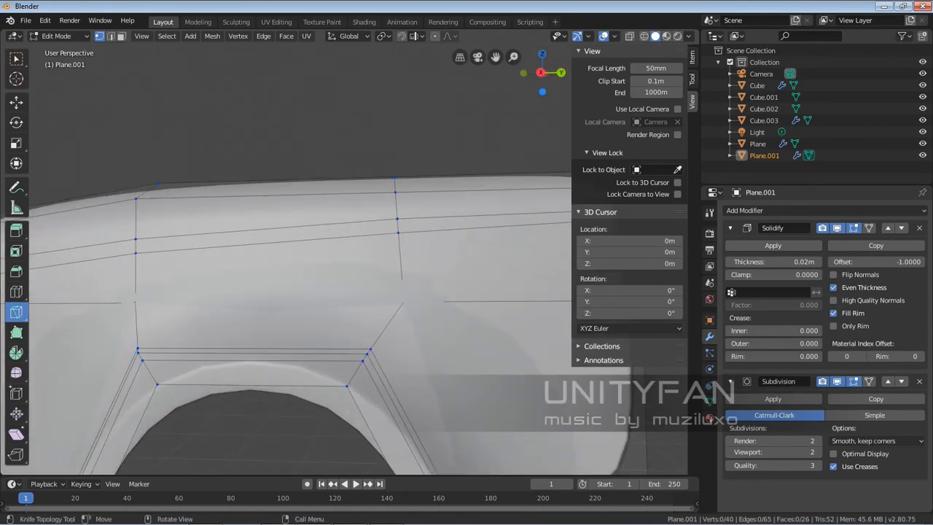
pyautogui.moveTo(364, 306); pyautogui.dragTo(178, 306, button='middle')
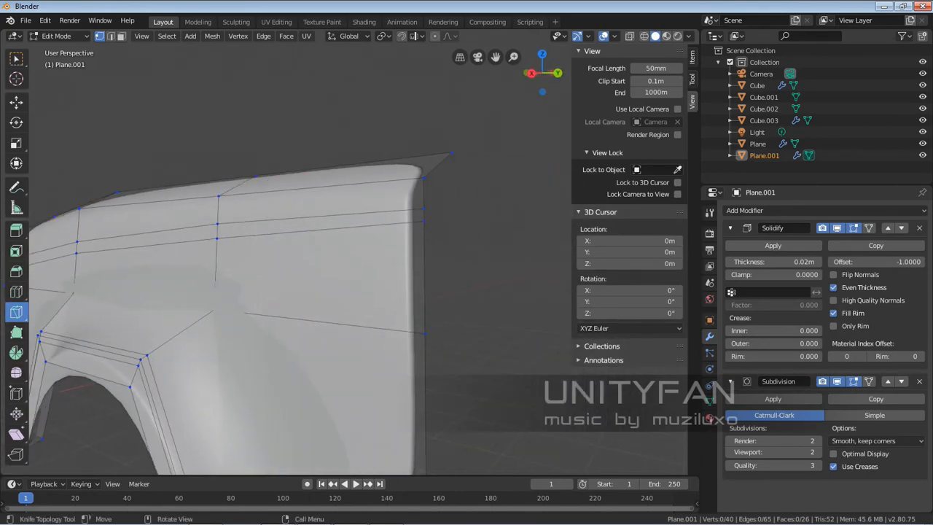
pyautogui.scroll(1, 334, 255)
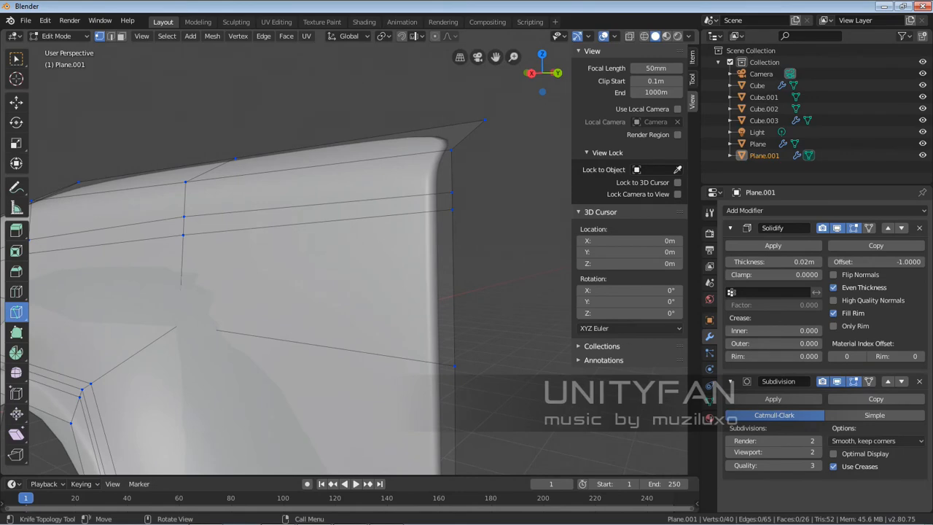
pyautogui.scroll(-2, 284, 262)
pyautogui.moveTo(306, 284); pyautogui.dragTo(344, 284, button='middle')
pyautogui.click(16, 59)
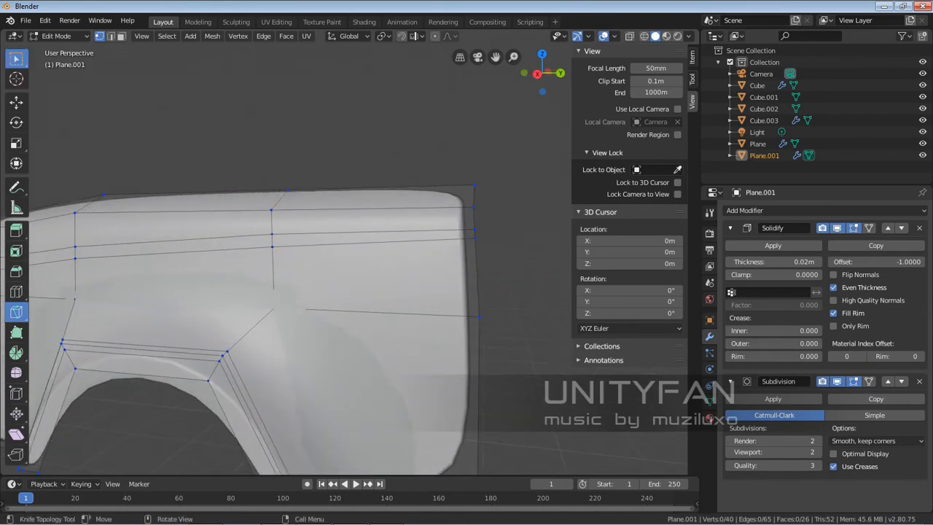
# Examine the support-edge layout and smoothed shading of the whole arch panel from several distances and a higher angle
pyautogui.keyDown('shift'); pyautogui.moveTo(241, 292); pyautogui.dragTo(288, 237, button='middle'); pyautogui.keyUp('shift')
pyautogui.scroll(-1, 344, 262)
pyautogui.scroll(1, 344, 270)
pyautogui.scroll(-1, 344, 270)
pyautogui.scroll(-3, 339, 270)
pyautogui.moveTo(288, 237); pyautogui.dragTo(296, 304, button='middle')
pyautogui.scroll(2, 287, 275)
pyautogui.scroll(-2, 288, 286)
pyautogui.scroll(2, 277, 299)
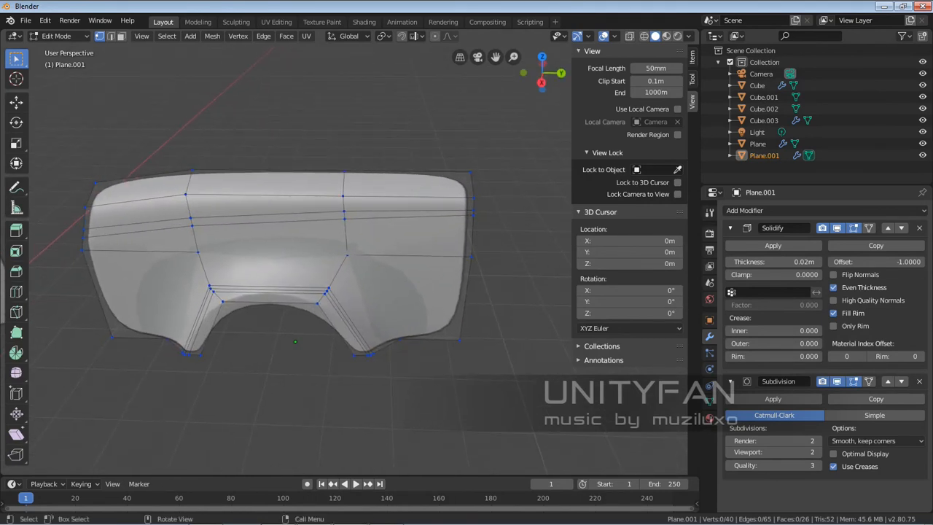
# Leave the panel's Edit Mode and add a Text object to the scene
pyautogui.click(16, 103)
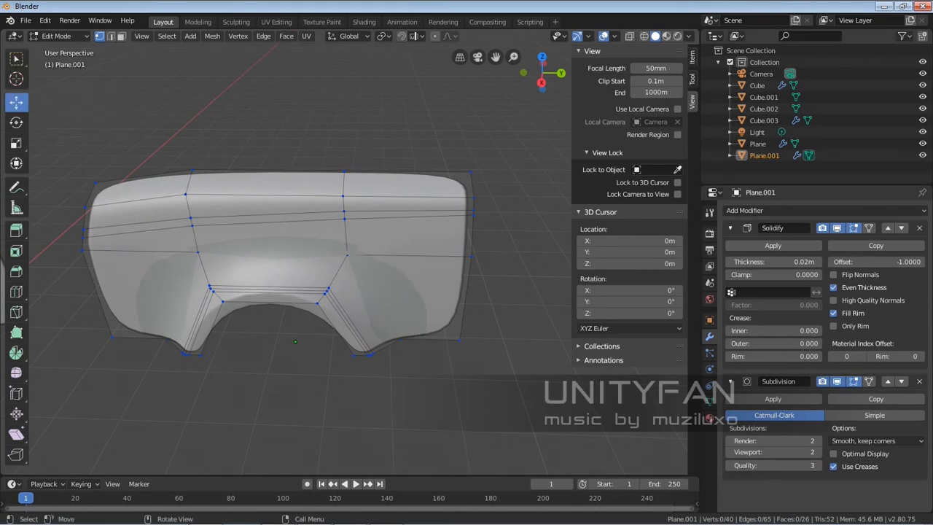
pyautogui.scroll(-2, 344, 252)
pyautogui.keyDown('shift'); pyautogui.moveTo(344, 252); pyautogui.dragTo(245, 223, button='middle'); pyautogui.keyUp('shift')
pyautogui.scroll(1, 244, 223)
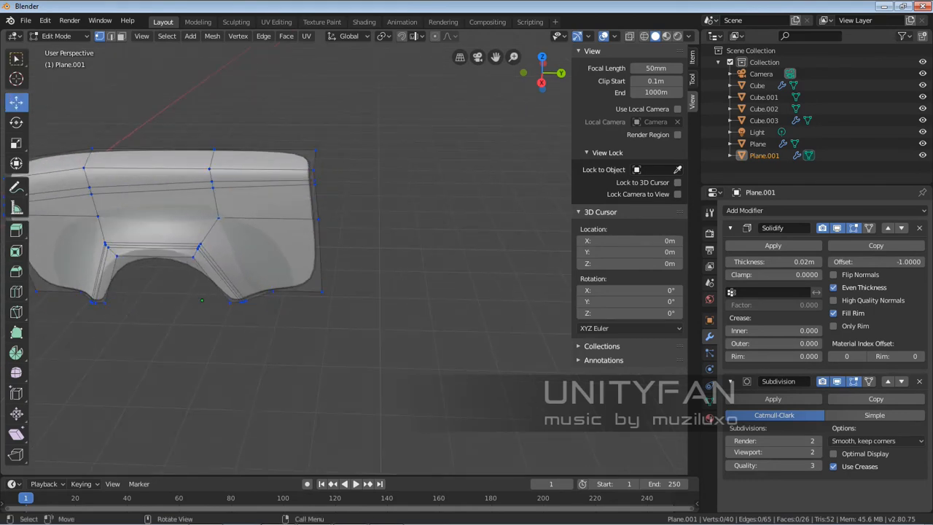
pyautogui.press('Tab')
pyautogui.scroll(-4, 292, 255)
pyautogui.hotkey('shift', 'a')
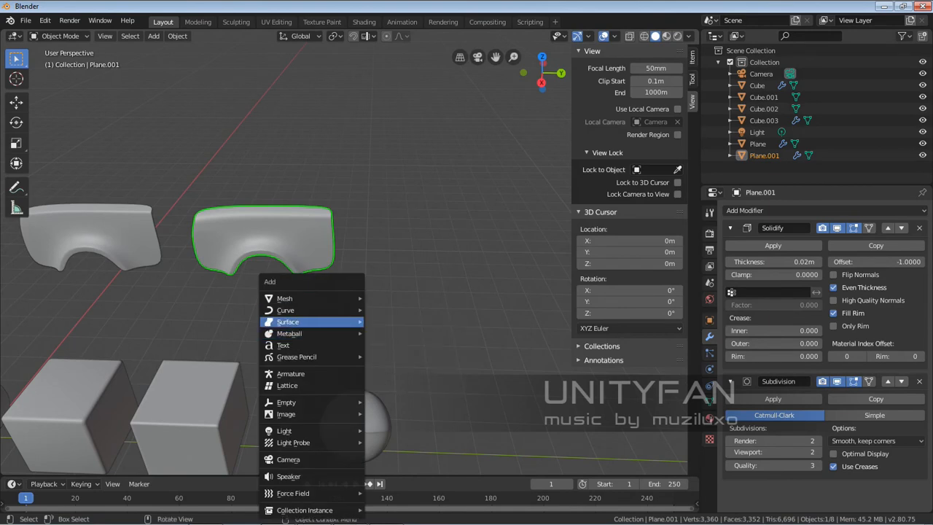
pyautogui.moveTo(292, 298)
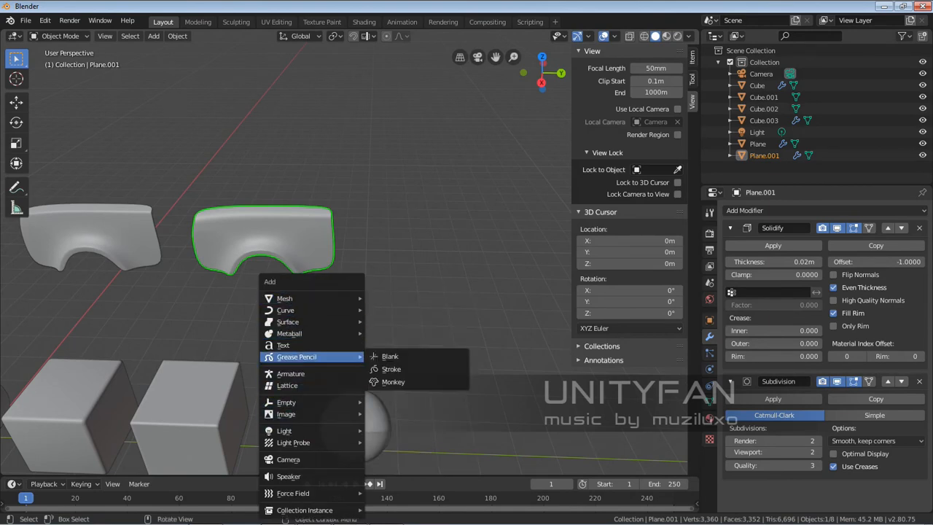
pyautogui.click(283, 345)
# Move the text object along the X and Y axes to the floor in front of the edited arch panel
pyautogui.scroll(-5, 292, 328)
pyautogui.moveTo(292, 328); pyautogui.dragTo(410, 218, button='middle')
pyautogui.scroll(4, 381, 339)
pyautogui.click(16, 102)
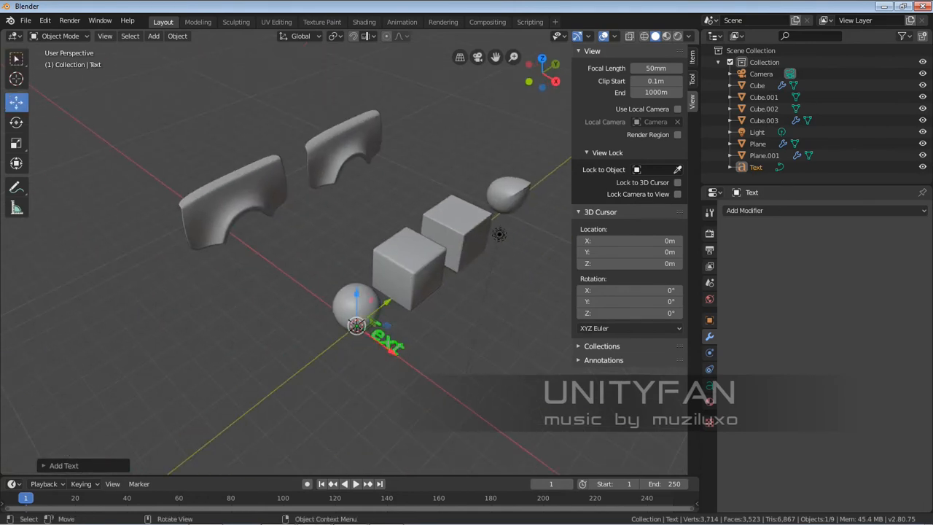
pyautogui.moveTo(392, 352); pyautogui.dragTo(297, 282)
pyautogui.scroll(5, 298, 282)
pyautogui.keyDown('shift'); pyautogui.moveTo(297, 282); pyautogui.dragTo(308, 331, button='middle'); pyautogui.keyUp('shift')
pyautogui.moveTo(224, 249); pyautogui.dragTo(440, 220)
pyautogui.keyDown('shift'); pyautogui.moveTo(441, 220); pyautogui.dragTo(331, 263, button='middle'); pyautogui.keyUp('shift')
pyautogui.scroll(2, 331, 262)
# Rotate the text object about the vertical axis so the word runs roughly parallel to the arch panel
pyautogui.click(16, 123)
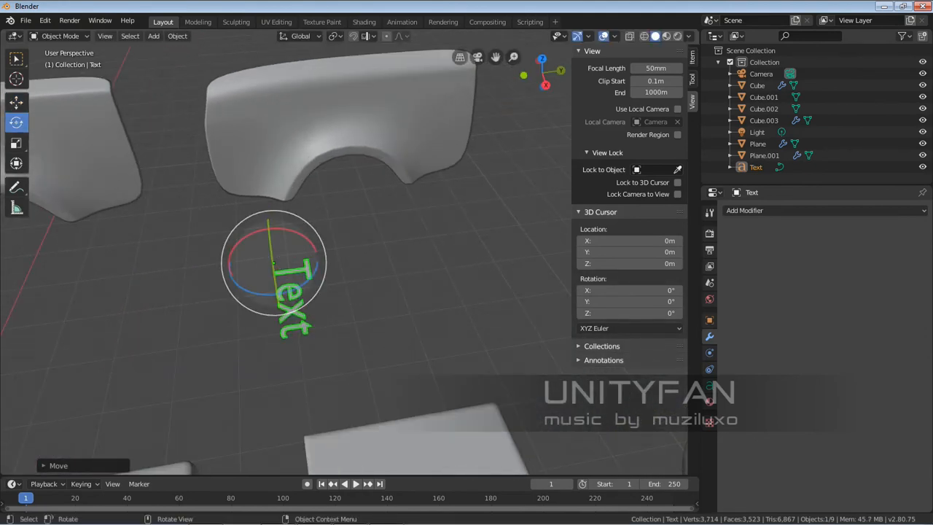
pyautogui.moveTo(258, 241); pyautogui.dragTo(335, 255)
pyautogui.hotkey('ctrl', 'z')
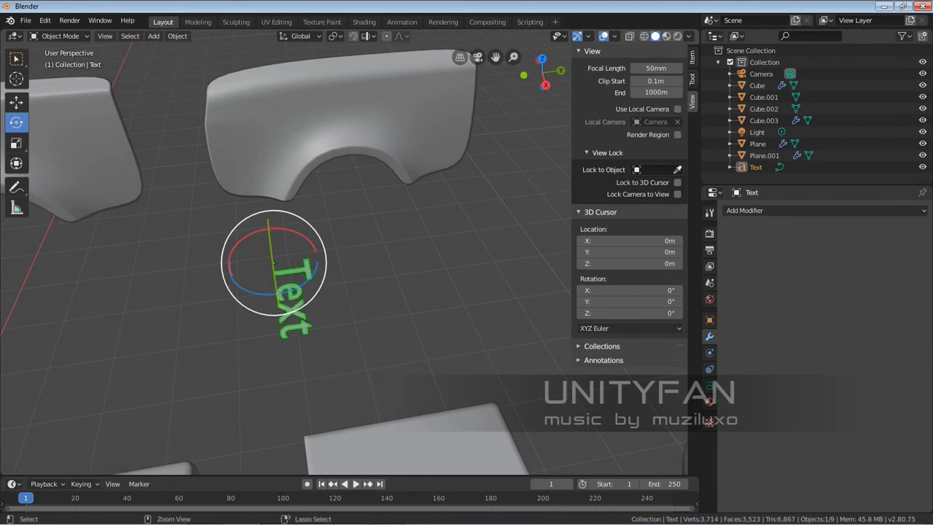
pyautogui.moveTo(310, 288); pyautogui.dragTo(401, 191)
pyautogui.scroll(3, 401, 191)
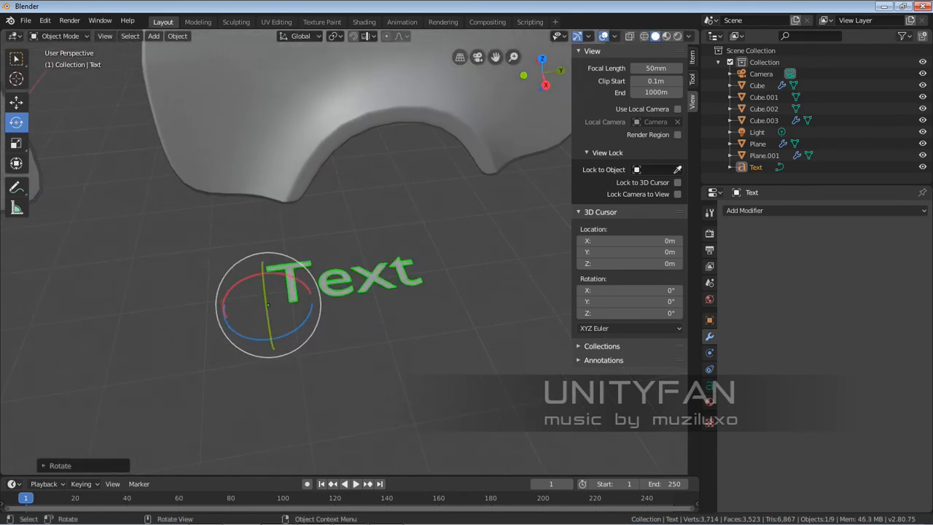
# Move the text object along the X axis, farther away from the arch panel
pyautogui.click(16, 102)
pyautogui.moveTo(211, 237); pyautogui.dragTo(281, 220, button='middle')
pyautogui.keyDown('shift'); pyautogui.moveTo(281, 220); pyautogui.dragTo(232, 208, button='middle'); pyautogui.keyUp('shift')
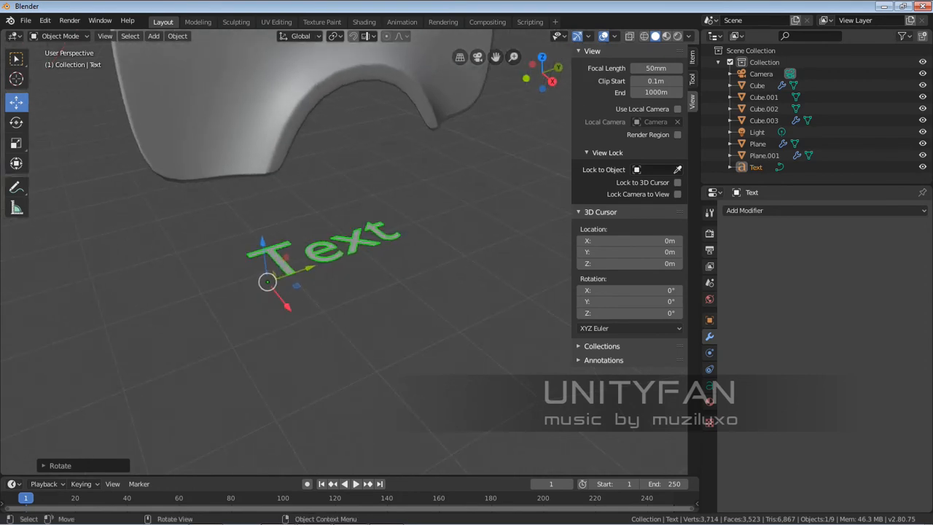
pyautogui.moveTo(285, 307); pyautogui.dragTo(324, 354)
pyautogui.moveTo(325, 355); pyautogui.dragTo(276, 349, button='middle')
# Replace the content of the text object with the letter "K" and return to Object Mode
pyautogui.press('Tab')
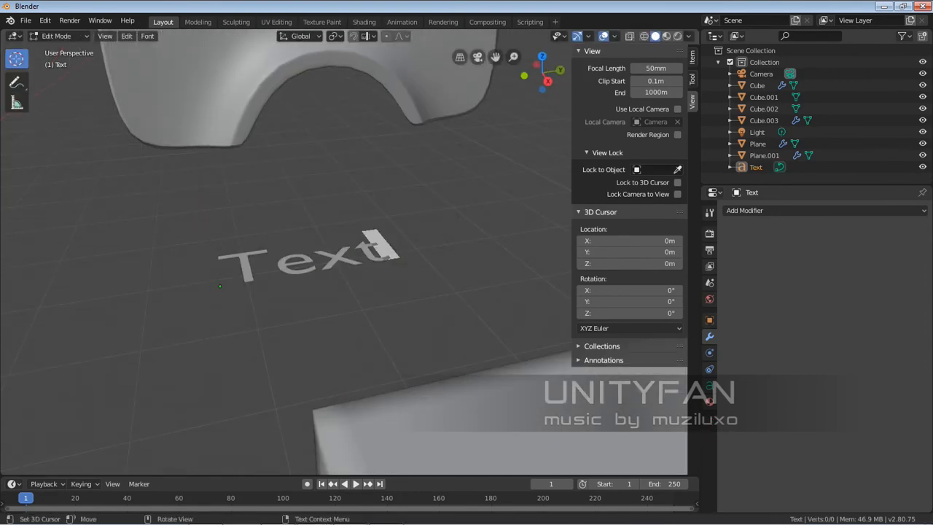
pyautogui.press('BackSpace')
pyautogui.press('BackSpace')
pyautogui.press('BackSpace')
pyautogui.press('BackSpace')
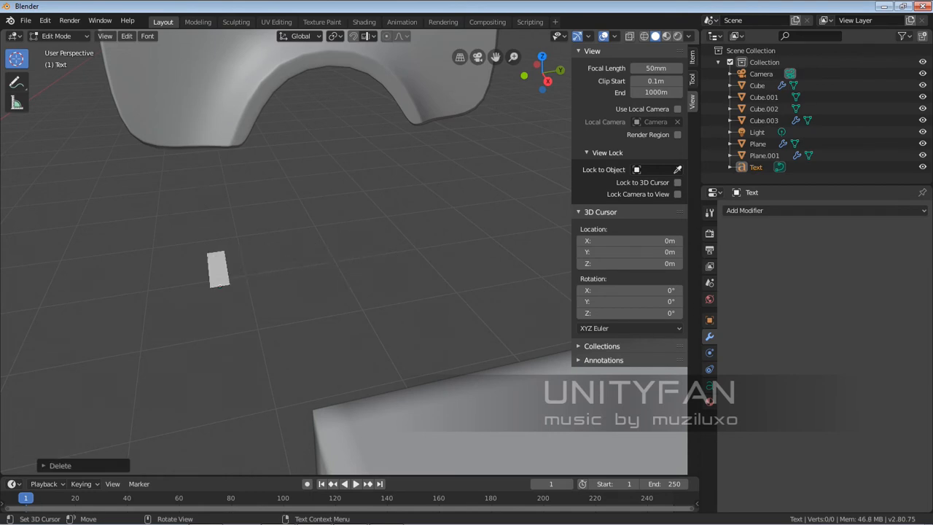
pyautogui.press('shift')
pyautogui.write('K')
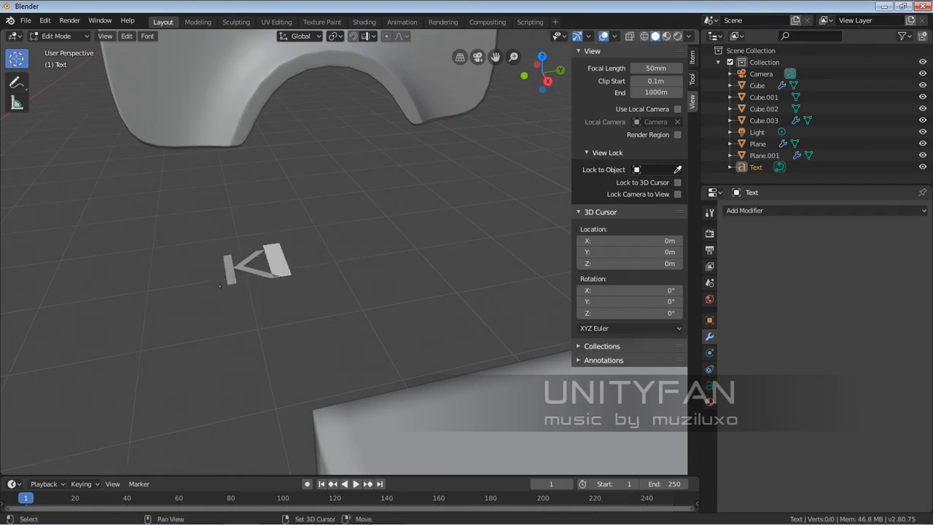
pyautogui.press('Tab')
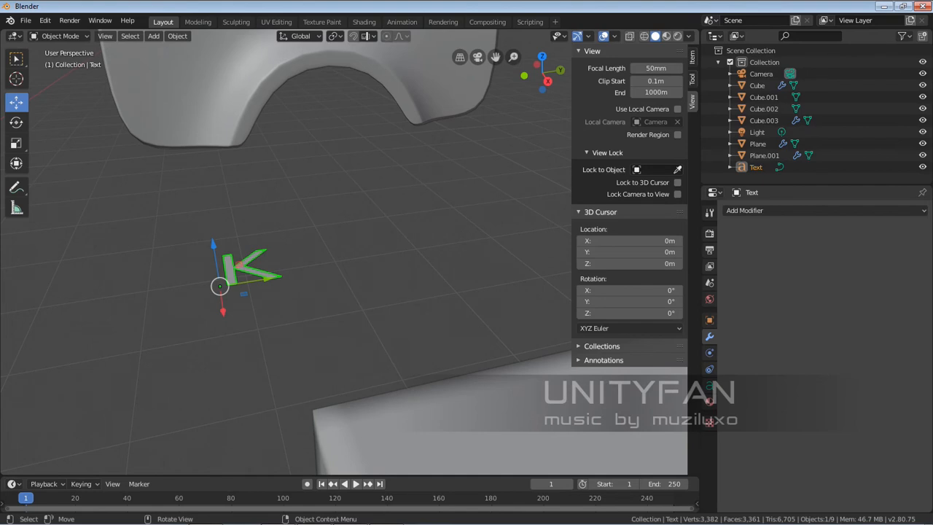
# Select the arch panel behind the letter and enter its Edit Mode
pyautogui.moveTo(314, 252); pyautogui.dragTo(295, 352, button='middle')
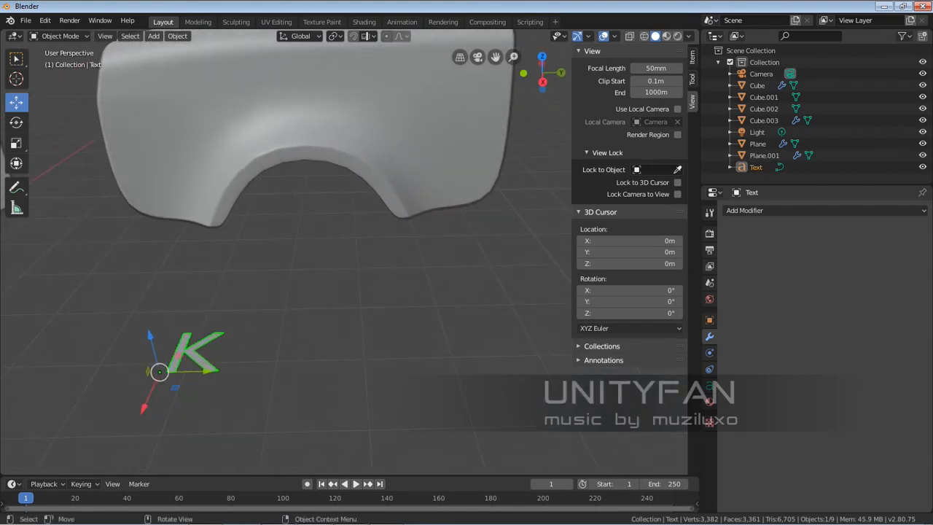
pyautogui.click(313, 131)
pyautogui.keyDown('shift'); pyautogui.moveTo(313, 131); pyautogui.dragTo(335, 173, button='middle'); pyautogui.keyUp('shift')
pyautogui.scroll(2, 335, 172)
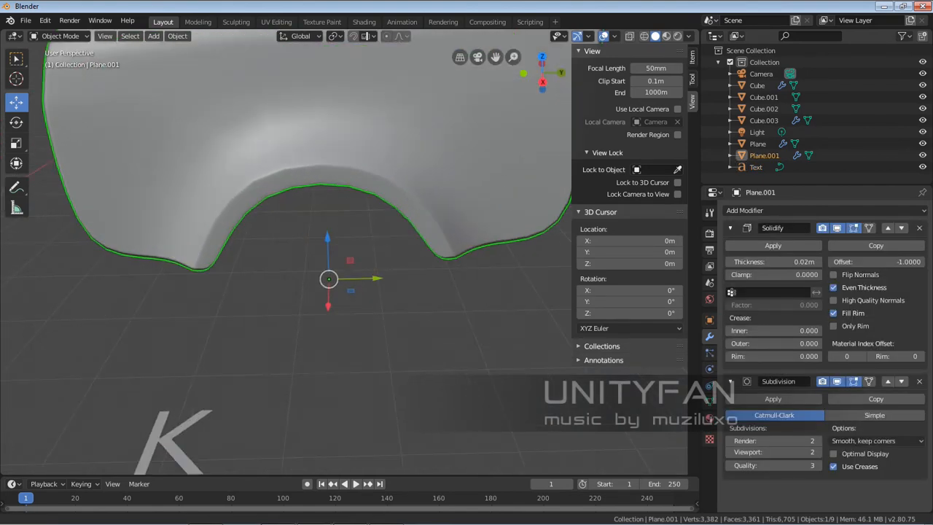
pyautogui.scroll(-2, 335, 173)
pyautogui.press('Tab')
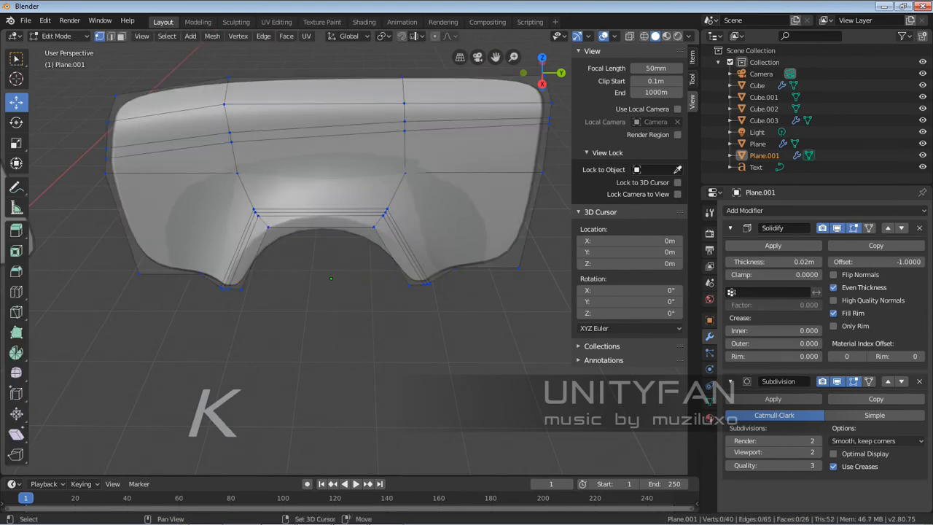
pyautogui.keyDown('shift'); pyautogui.moveTo(336, 240); pyautogui.dragTo(322, 256, button='middle'); pyautogui.keyUp('shift')
pyautogui.scroll(3, 487, 118)
pyautogui.scroll(-5, 506, 131)
pyautogui.scroll(-1, 364, 272)
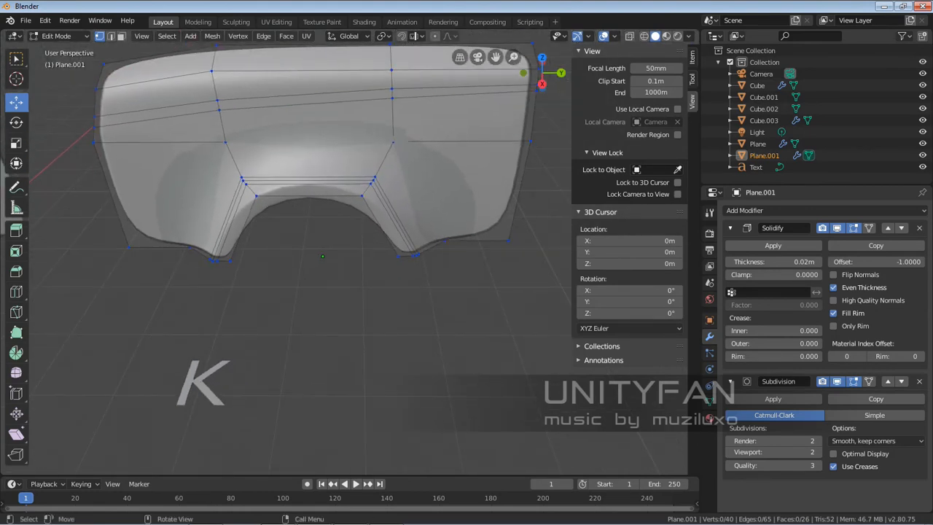
# Knife-cut a support edge across the full width of the panel, just below the existing upper body-line edges
pyautogui.press('k')
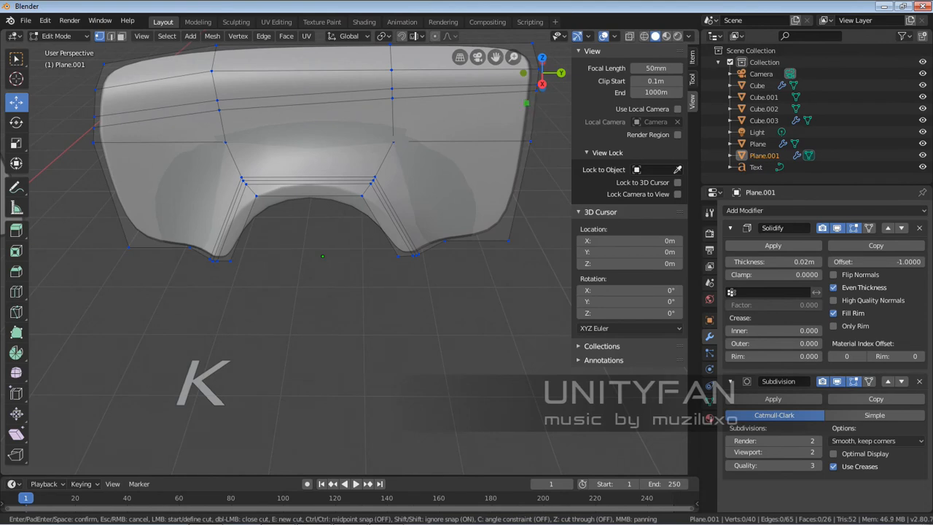
pyautogui.keyDown('shift'); pyautogui.moveTo(323, 255); pyautogui.dragTo(318, 260, button='middle'); pyautogui.keyUp('shift')
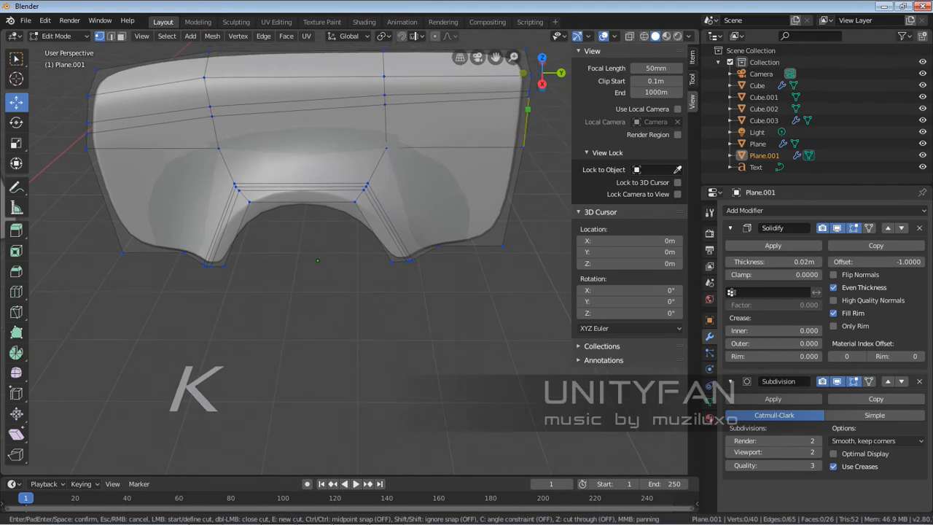
pyautogui.click(528, 109)
pyautogui.click(385, 117)
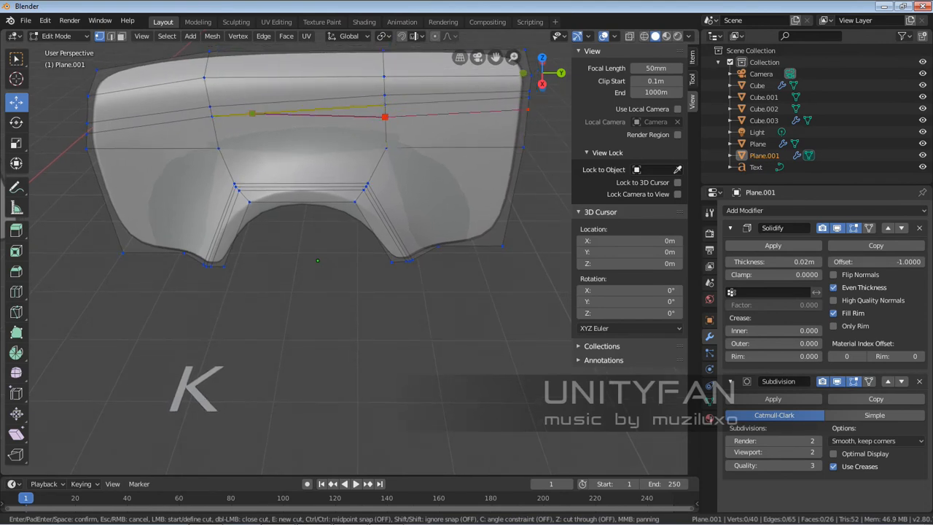
pyautogui.click(215, 125)
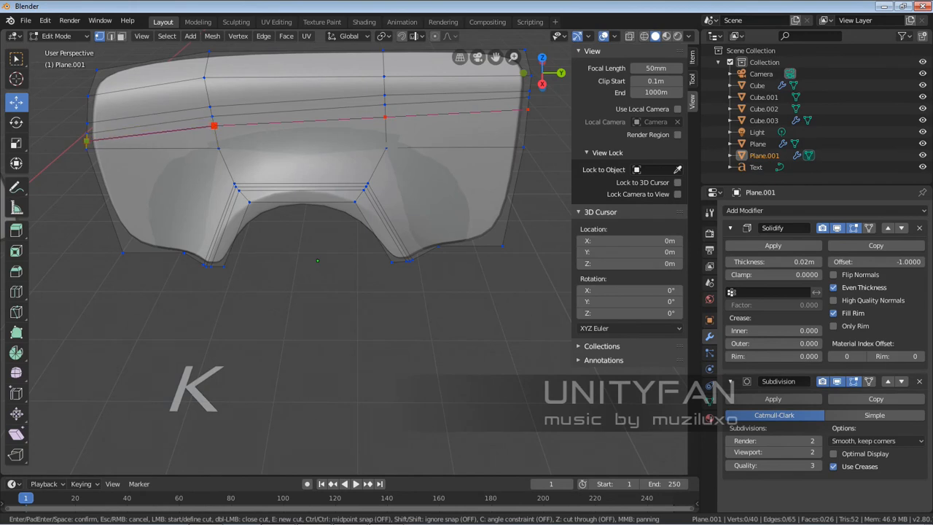
pyautogui.click(86, 140)
pyautogui.press('Return')
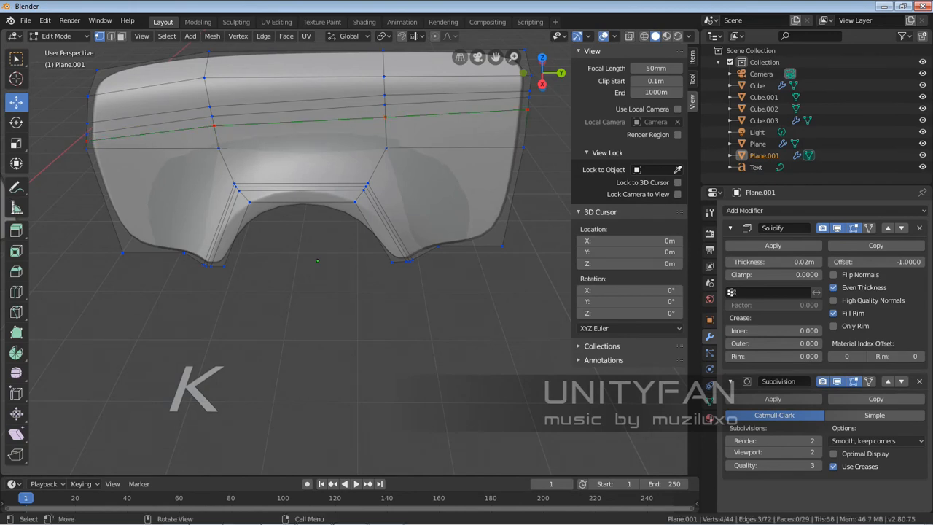
# Move vertices in the upper part of the panel, above the body line, inward along the X axis one at a time
pyautogui.keyDown('shift'); pyautogui.moveTo(306, 219); pyautogui.dragTo(314, 225, button='middle'); pyautogui.keyUp('shift')
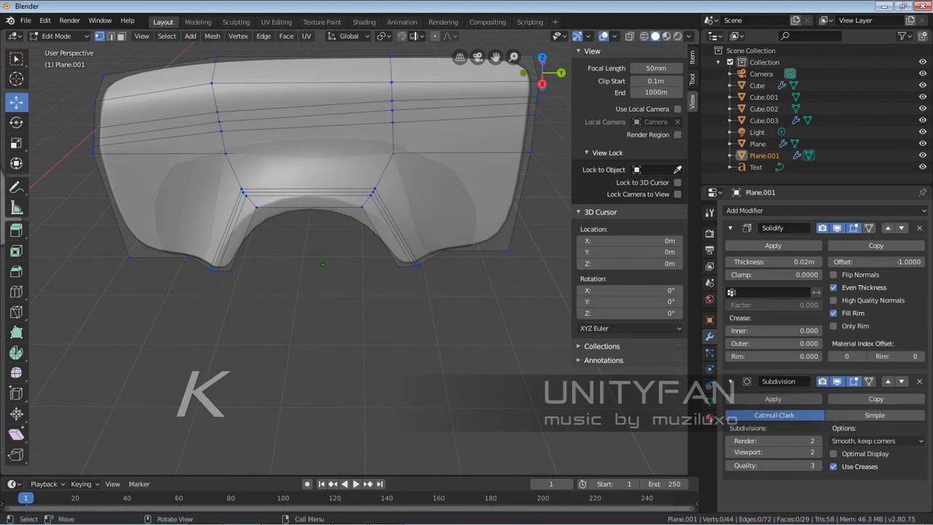
pyautogui.moveTo(306, 292); pyautogui.dragTo(350, 328, button='middle')
pyautogui.press('Tab')
pyautogui.press('Tab')
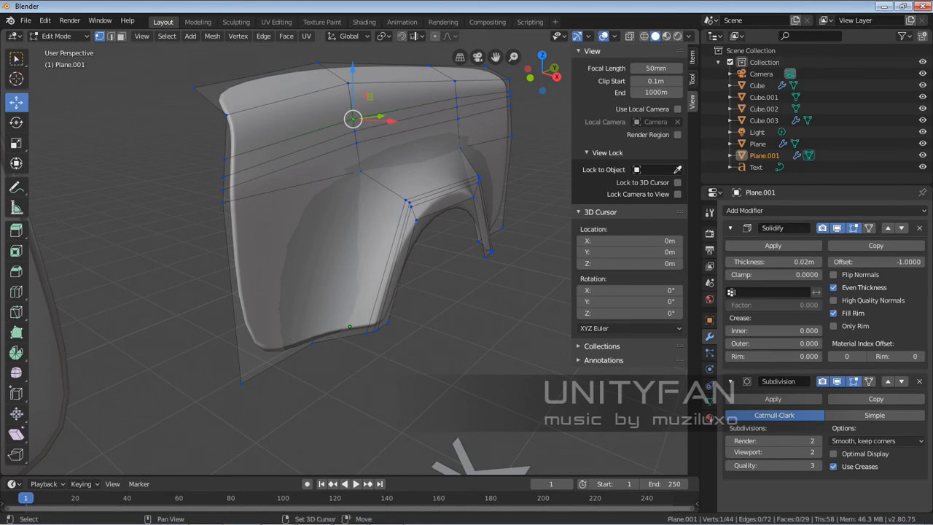
pyautogui.keyDown('shift'); pyautogui.click(224, 158); pyautogui.keyUp('shift')
pyautogui.moveTo(224, 158); pyautogui.dragTo(246, 155, button='middle')
pyautogui.moveTo(379, 155); pyautogui.dragTo(368, 151)
pyautogui.moveTo(368, 151); pyautogui.dragTo(376, 171, button='middle')
pyautogui.moveTo(429, 128); pyautogui.dragTo(409, 126)
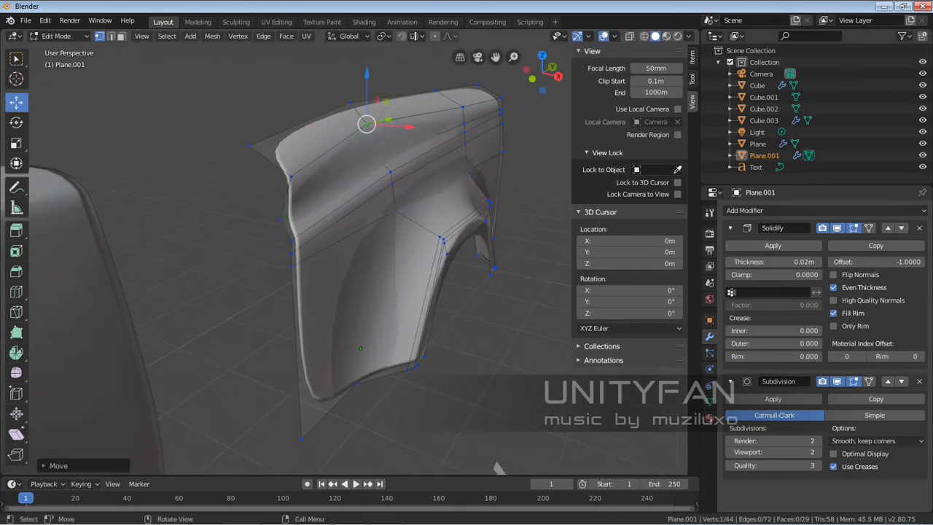
# Move the side-edge vertex just below the panel's top corner inward along X and check the smoothed shape in Object Mode
pyautogui.click(291, 177)
pyautogui.moveTo(291, 177); pyautogui.dragTo(314, 176, button='middle')
pyautogui.moveTo(442, 183); pyautogui.dragTo(434, 182)
pyautogui.moveTo(434, 182); pyautogui.dragTo(343, 211, button='middle')
pyautogui.press('Tab')
pyautogui.scroll(2, 401, 181)
pyautogui.scroll(-3, 348, 182)
pyautogui.scroll(-1, 336, 190)
pyautogui.scroll(2, 342, 228)
pyautogui.press('Tab')
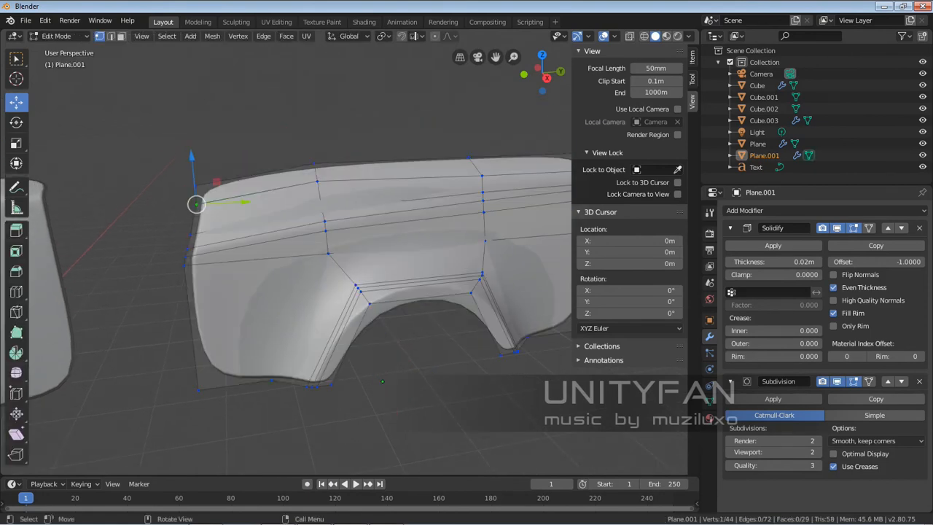
# Lower the vertices along one end of the panel's top edge so it slopes toward the corner, and leave Edit Mode
pyautogui.scroll(3, 379, 277)
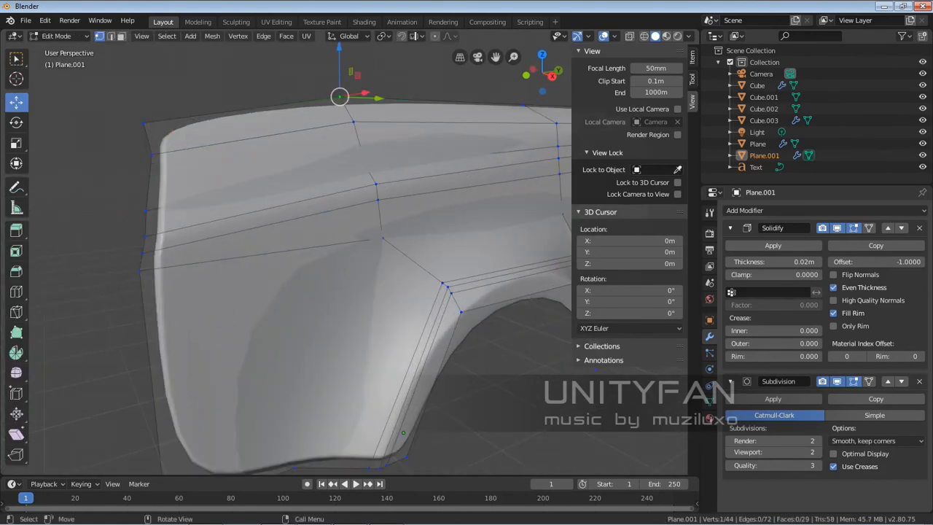
pyautogui.moveTo(340, 96); pyautogui.dragTo(340, 127)
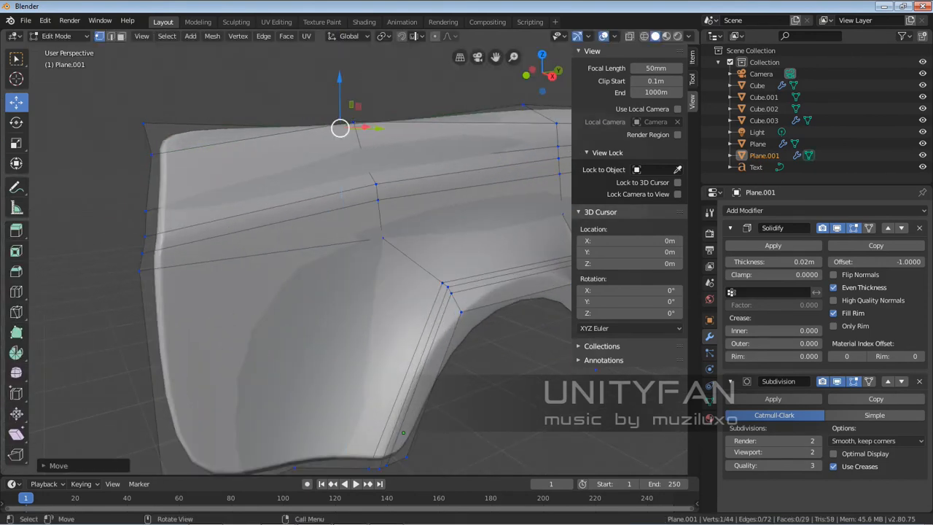
pyautogui.moveTo(353, 79); pyautogui.dragTo(353, 92)
pyautogui.keyDown('shift'); pyautogui.moveTo(353, 92); pyautogui.dragTo(418, 98, button='middle'); pyautogui.keyUp('shift')
pyautogui.moveTo(217, 80); pyautogui.dragTo(228, 137)
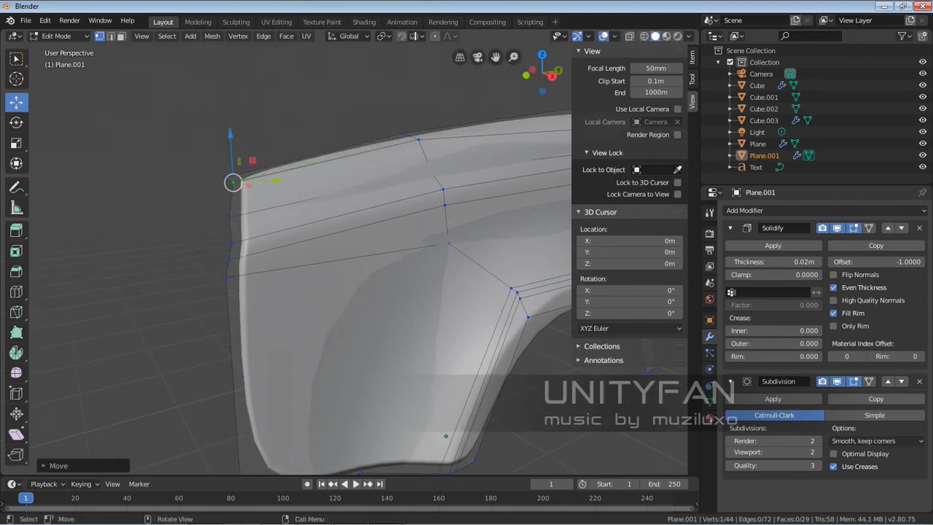
pyautogui.scroll(-3, 229, 136)
pyautogui.moveTo(228, 136); pyautogui.dragTo(164, 145, button='middle')
pyautogui.press('Tab')
# Select the reshaped arch panel, switch the viewport to LookDev shading and give the panel a new material
pyautogui.moveTo(306, 219); pyautogui.dragTo(343, 163, button='middle')
pyautogui.scroll(-2, 313, 223)
pyautogui.scroll(-3, 360, 322)
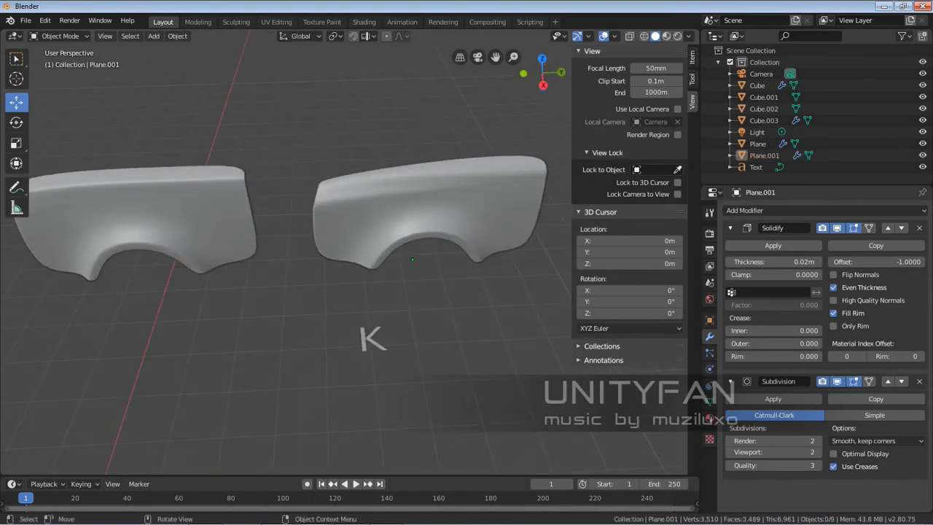
pyautogui.moveTo(360, 308); pyautogui.dragTo(245, 361, button='middle')
pyautogui.scroll(-2, 315, 248)
pyautogui.scroll(2, 320, 259)
pyautogui.scroll(5, 301, 346)
pyautogui.click(343, 273)
pyautogui.click(667, 36)
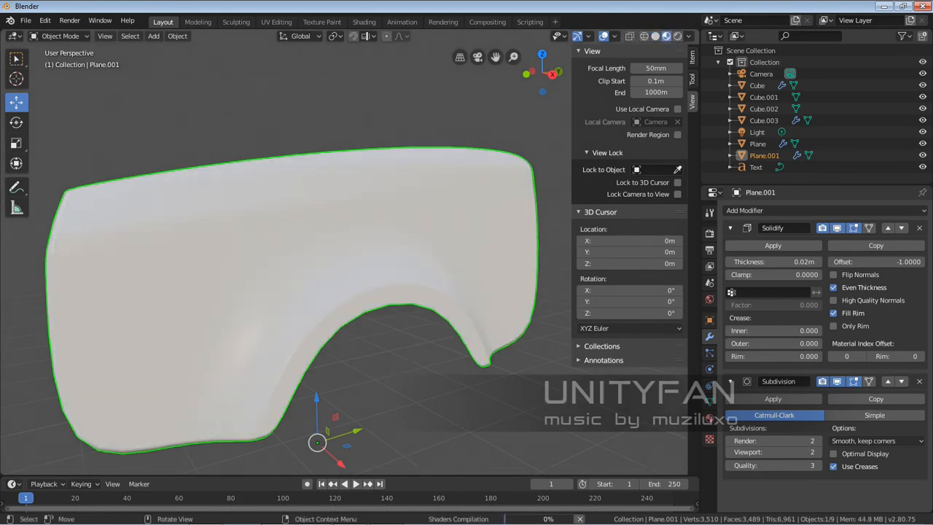
pyautogui.click(709, 419)
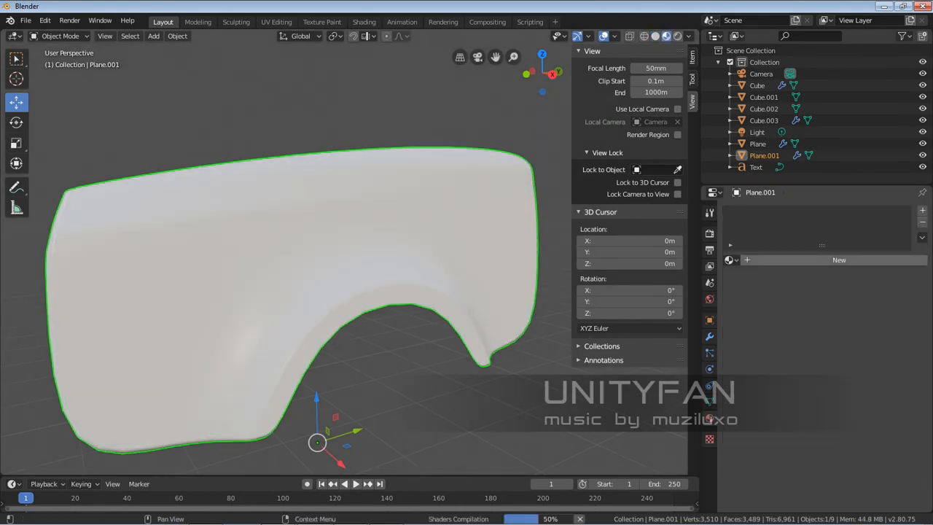
pyautogui.click(839, 259)
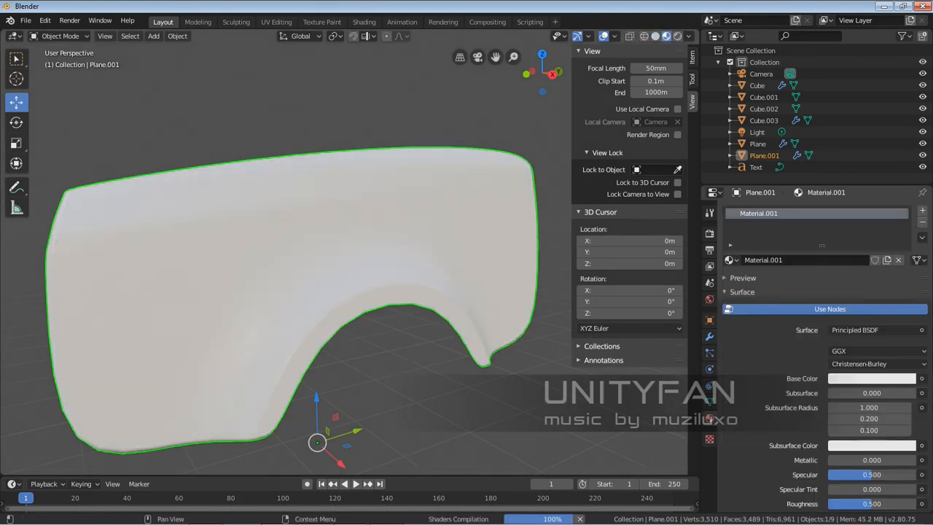
# Set the panel material's base color to bright red and its roughness to 0
pyautogui.scroll(3, 379, 262)
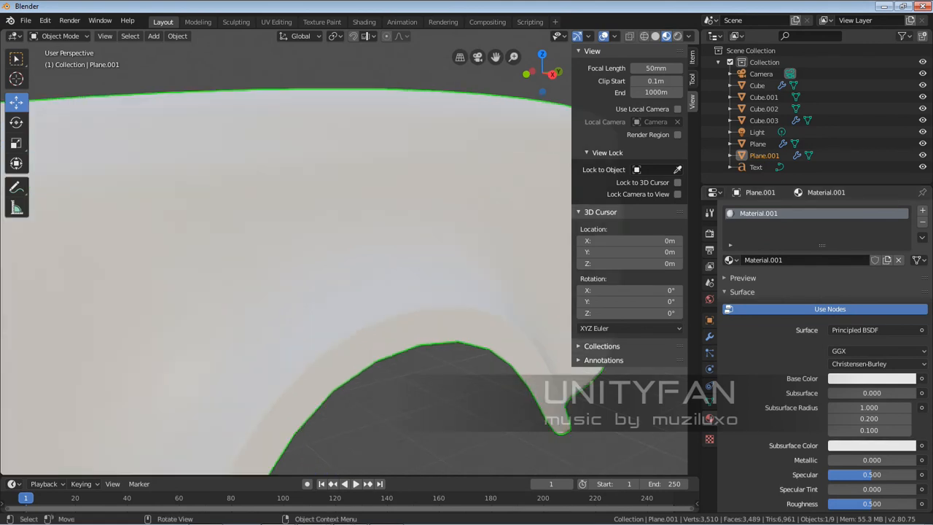
pyautogui.scroll(-3, 379, 262)
pyautogui.keyDown('shift'); pyautogui.moveTo(380, 262); pyautogui.dragTo(407, 243, button='middle'); pyautogui.keyUp('shift')
pyautogui.moveTo(407, 243); pyautogui.dragTo(421, 242, button='middle')
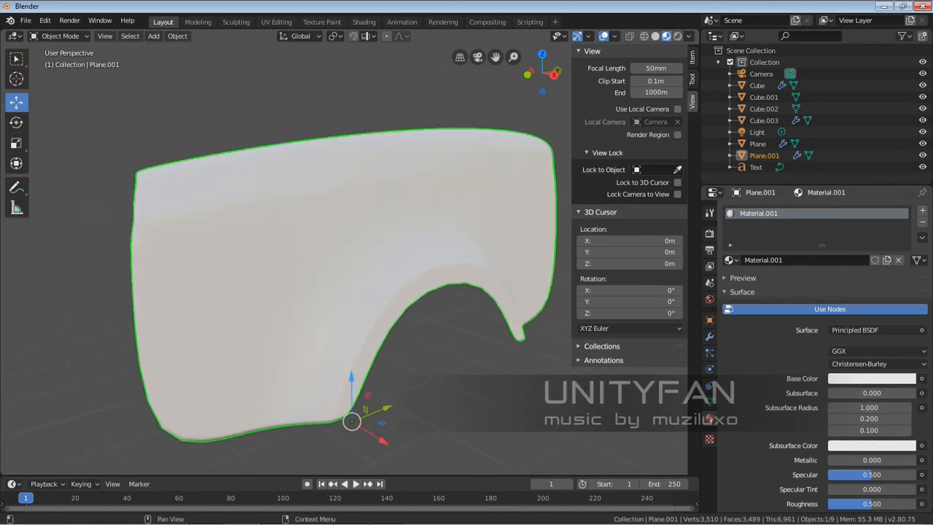
pyautogui.click(870, 379)
pyautogui.click(853, 290)
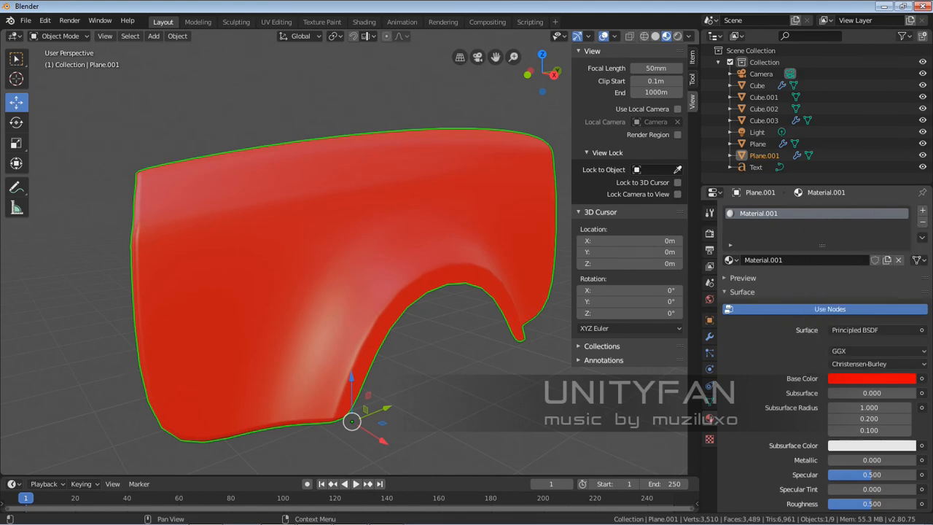
pyautogui.scroll(-1, 872, 460)
pyautogui.scroll(-1, 872, 444)
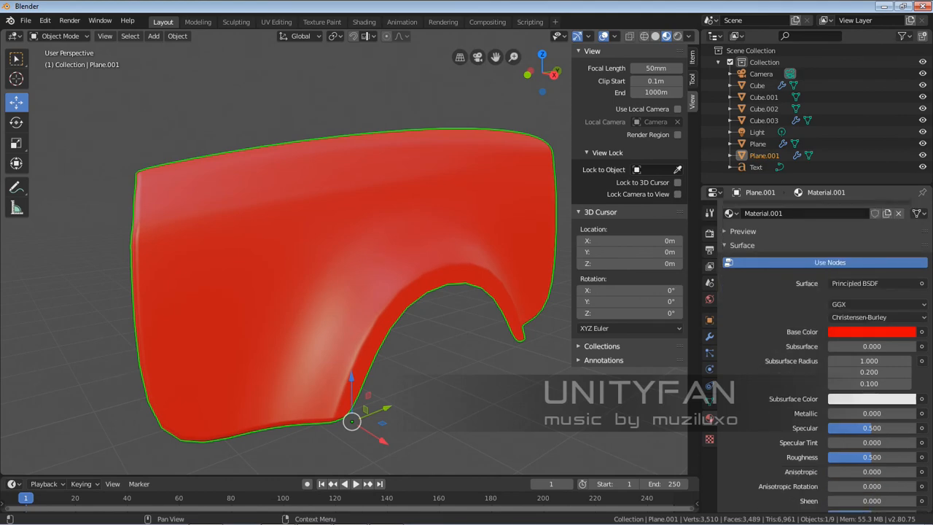
pyautogui.moveTo(872, 457); pyautogui.dragTo(826, 457)
# Deselect the panel, collapse the View and 3D Cursor settings, and examine the reflections on the glossy red surface from several angles
pyautogui.hotkey('alt', 'a')
pyautogui.moveTo(452, 350); pyautogui.dragTo(361, 341, button='middle')
pyautogui.scroll(1, 360, 291)
pyautogui.click(592, 51)
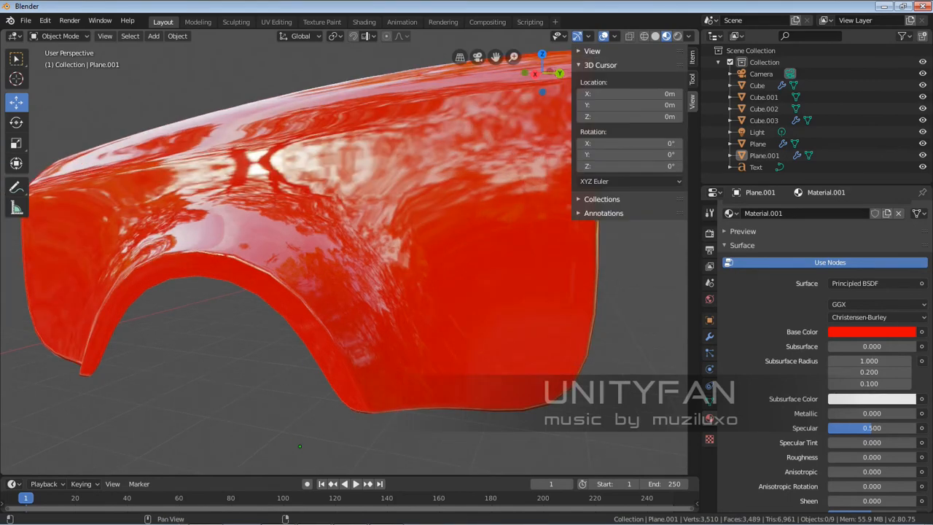
pyautogui.moveTo(438, 255); pyautogui.dragTo(398, 255, button='middle')
pyautogui.keyDown('shift'); pyautogui.moveTo(308, 444); pyautogui.dragTo(343, 468, button='middle'); pyautogui.keyUp('shift')
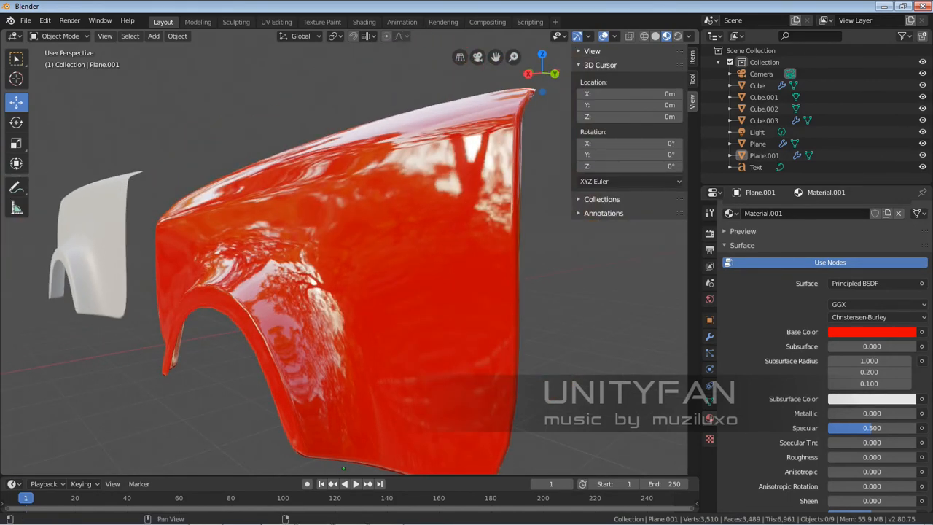
pyautogui.click(600, 66)
pyautogui.moveTo(408, 270); pyautogui.dragTo(462, 268, button='middle')
pyautogui.scroll(1, 344, 270)
pyautogui.scroll(-2, 344, 269)
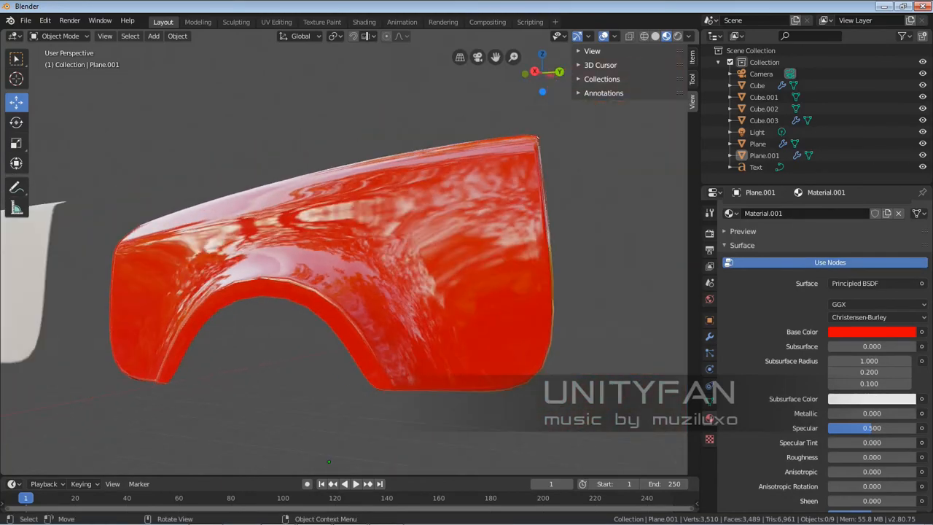
pyautogui.moveTo(344, 270); pyautogui.dragTo(349, 455, button='middle')
pyautogui.scroll(1, 392, 287)
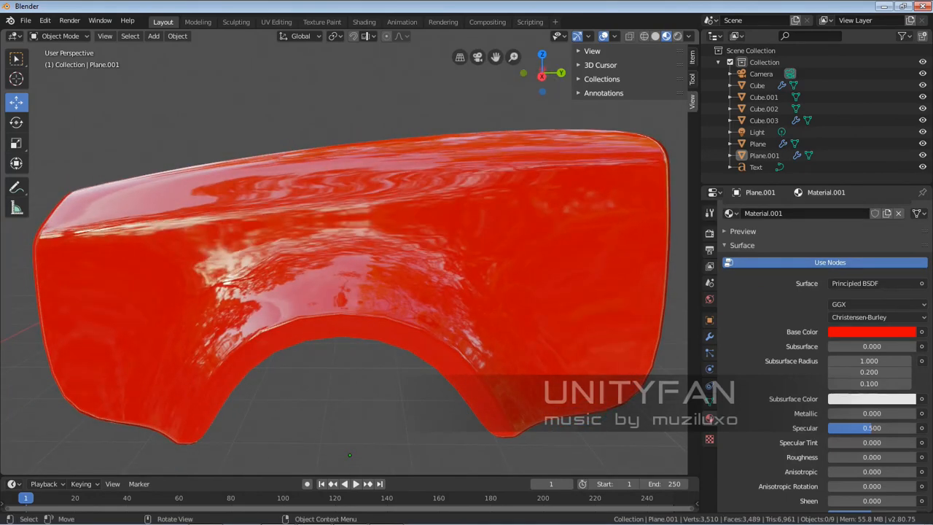